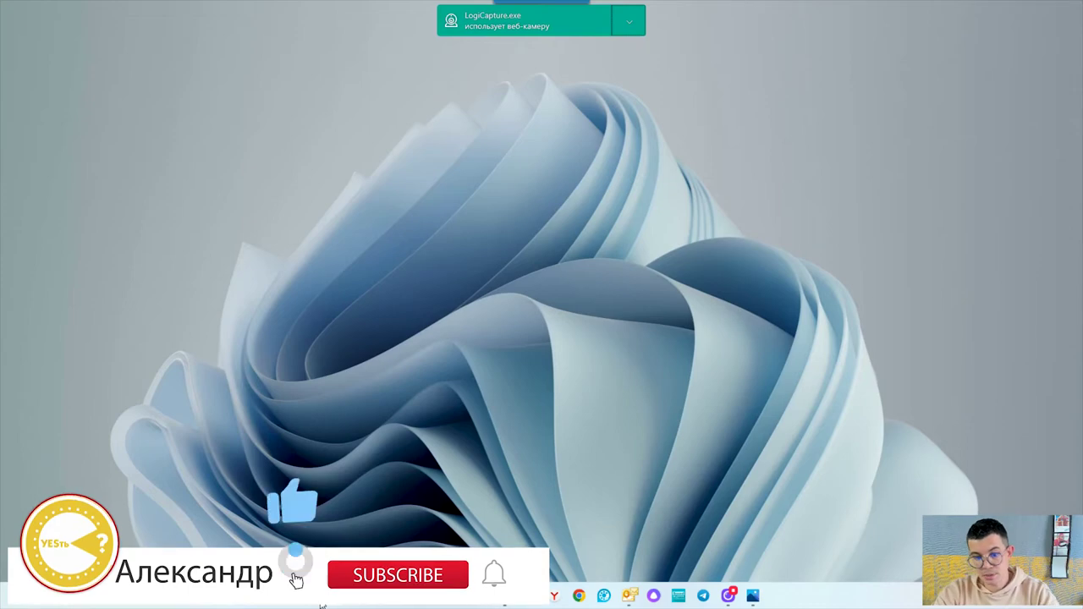
Step: Search the Start menu for '3d build' and launch 3D Builder
left_click(330, 596)
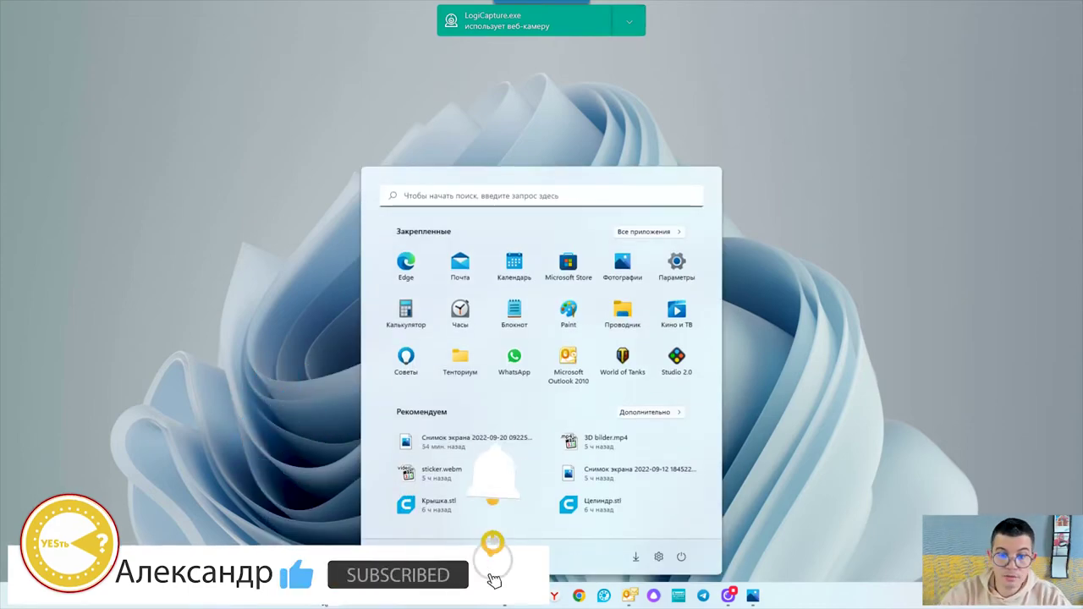
type("34")
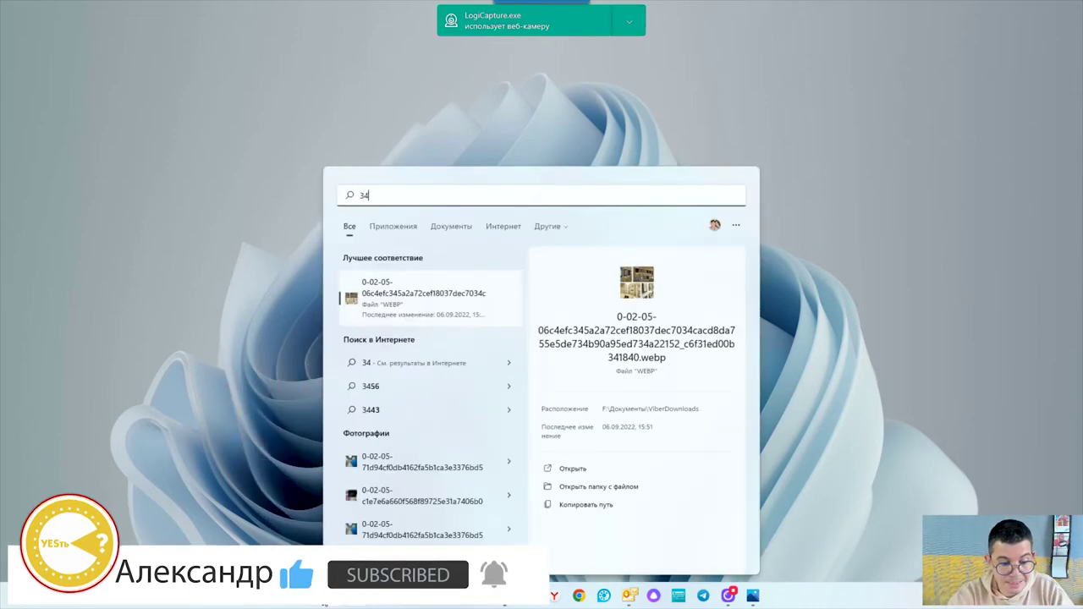
type("в")
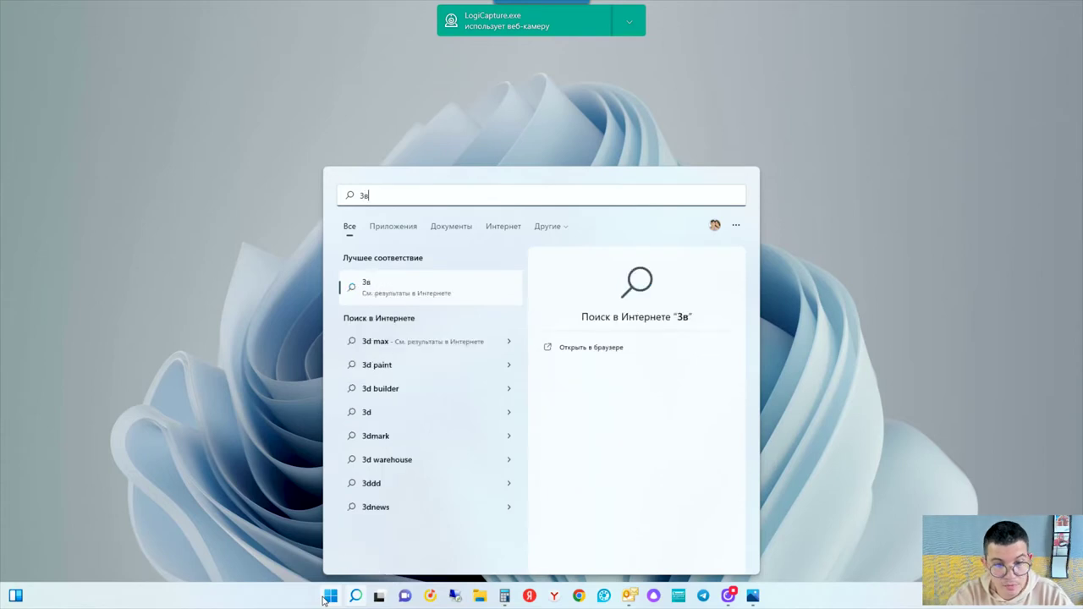
key("BackSpace")
type("d build")
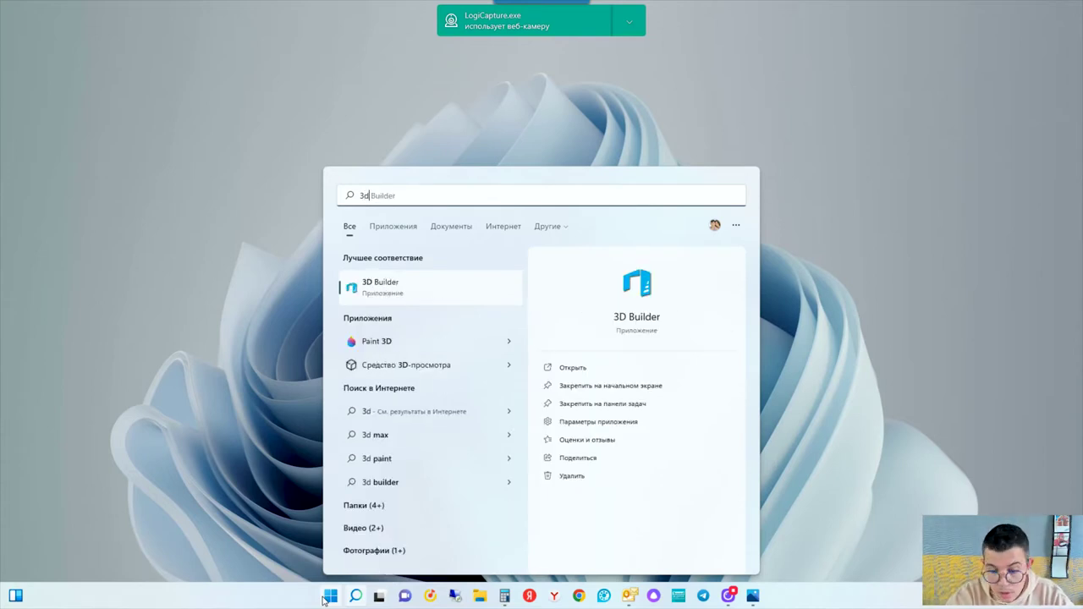
key("Return")
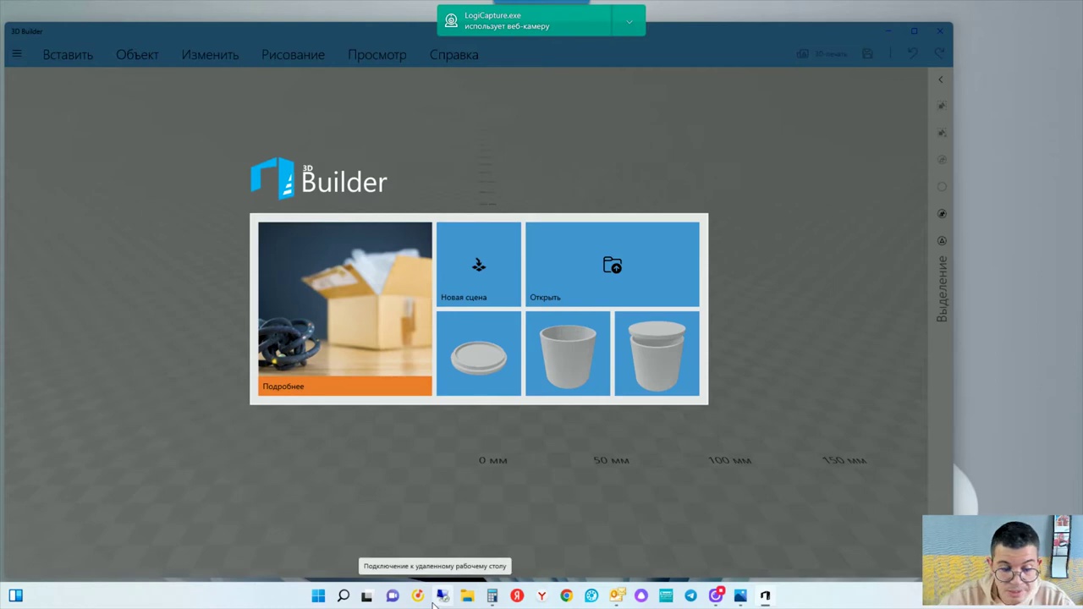
Step: Start an empty new scene in 3D Builder and close the stray empty Photos window
left_click(490, 287)
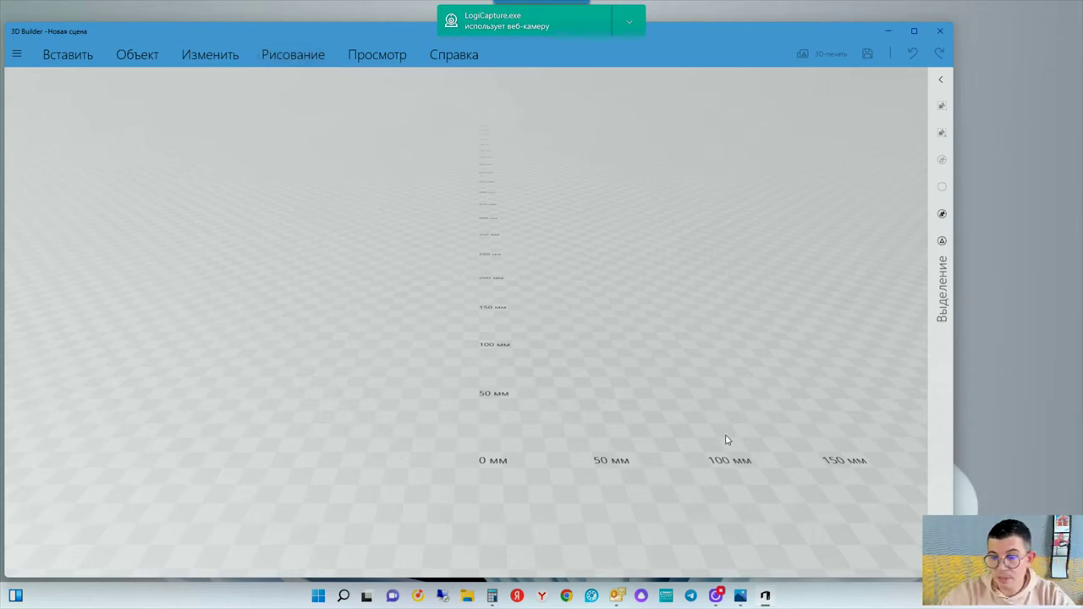
left_click(741, 596)
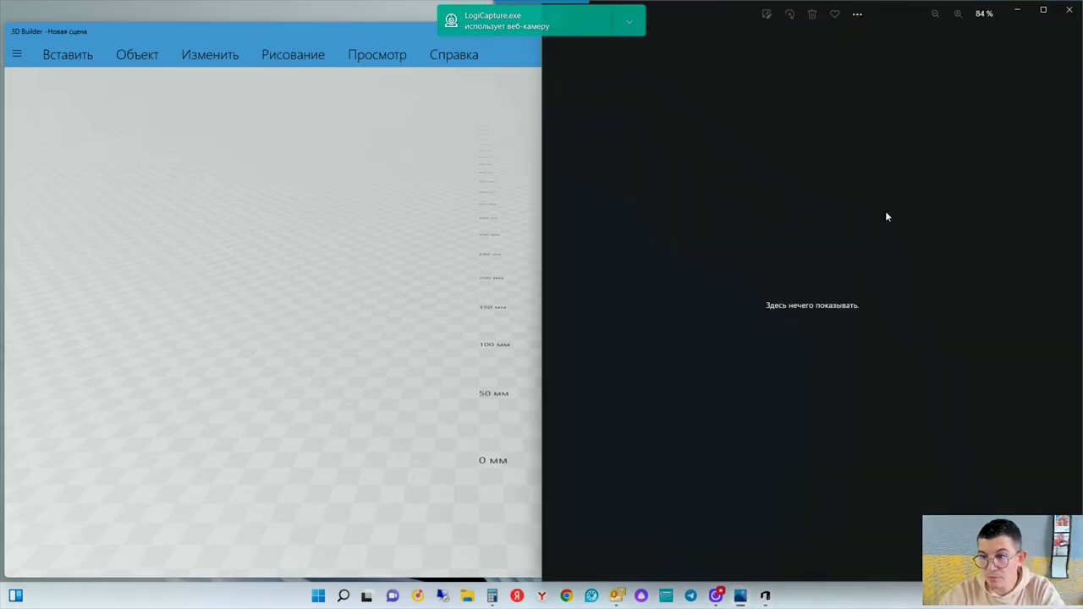
left_click(1070, 11)
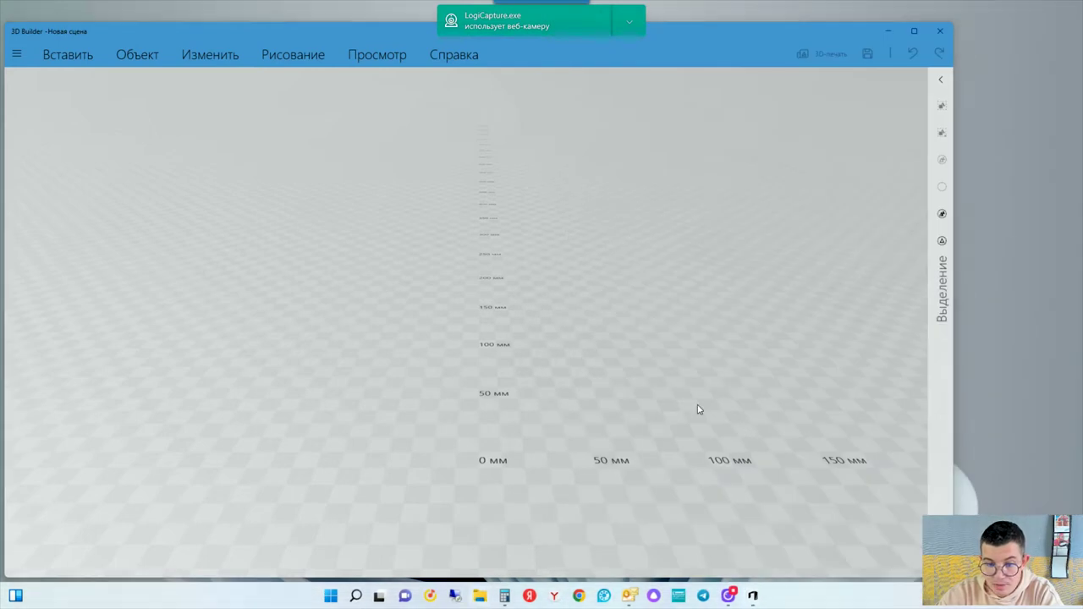
key("super+e")
scroll(618, 364, "down", 5)
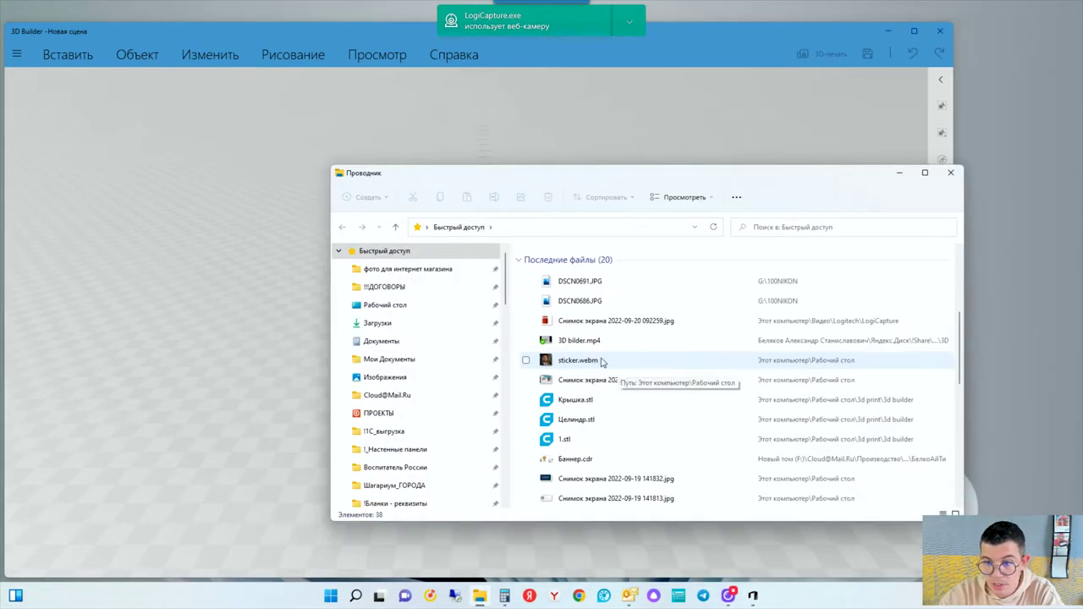
double_click(609, 321)
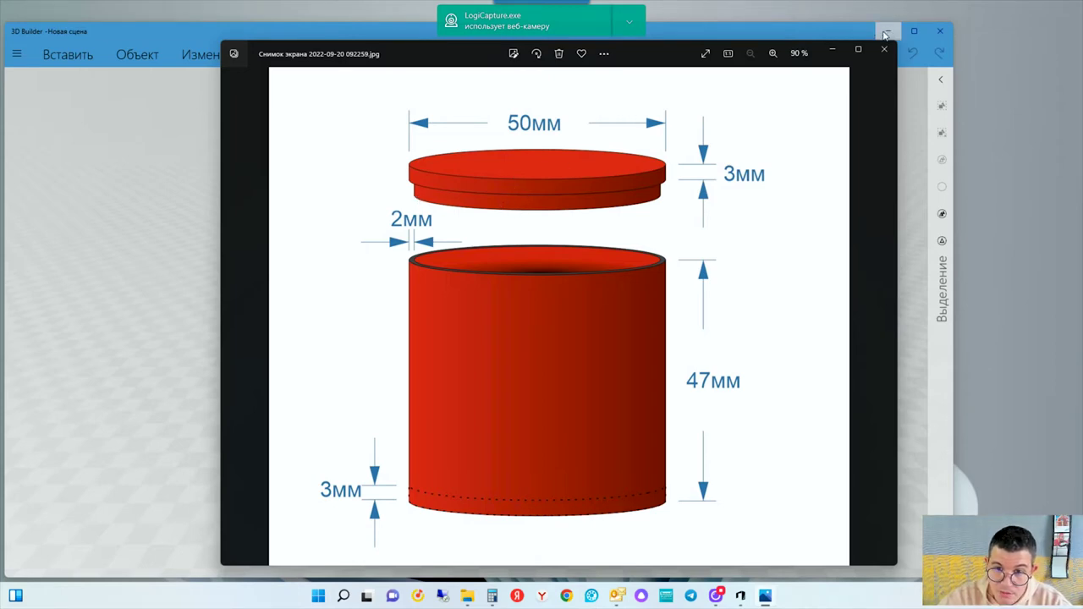
left_click(840, 47)
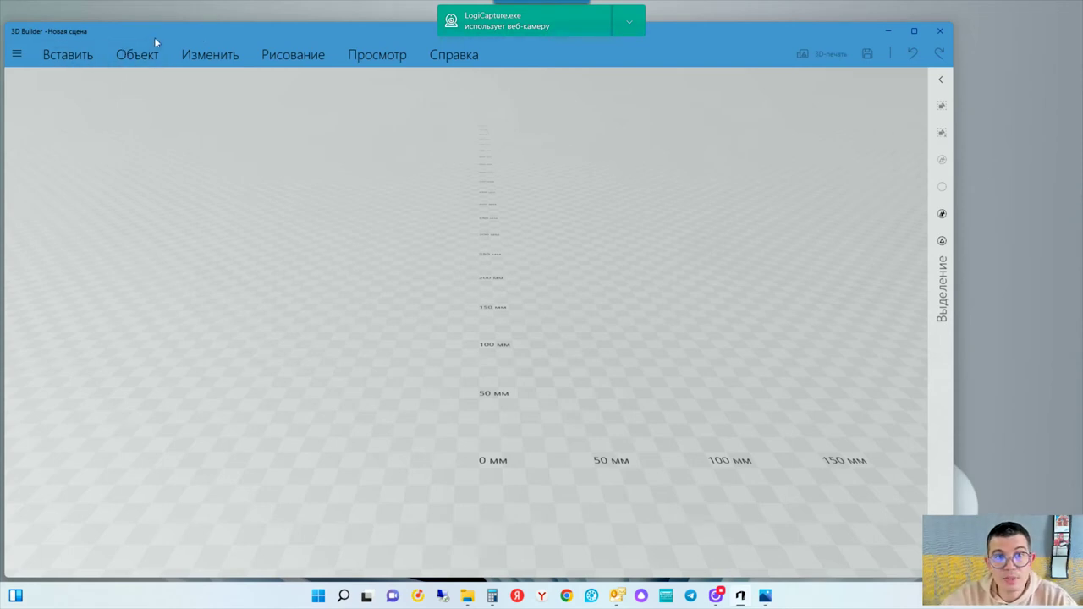
left_click(140, 55)
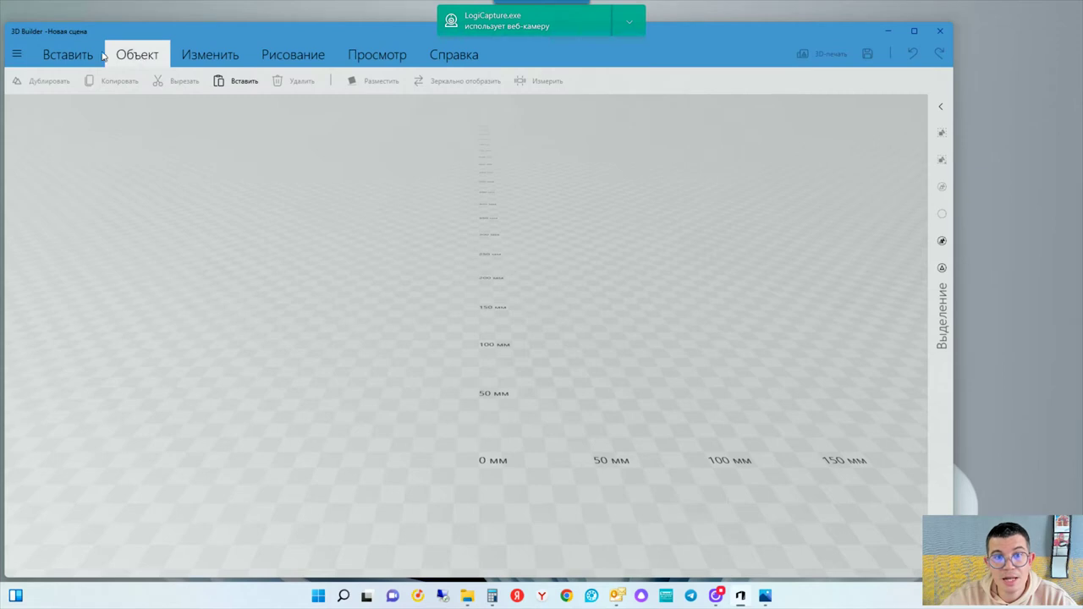
left_click(100, 56)
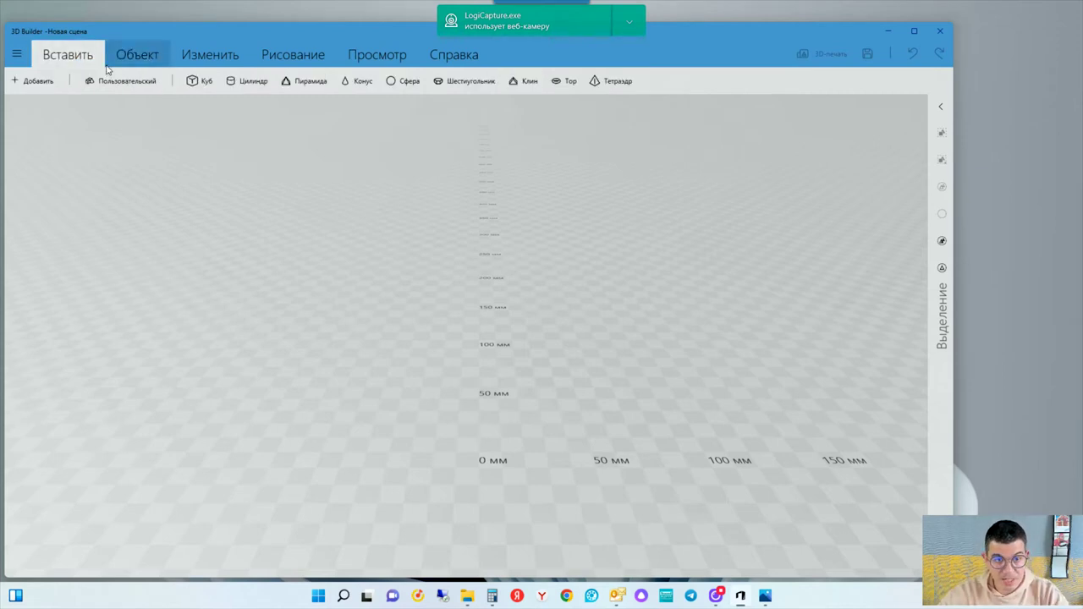
left_click(286, 82)
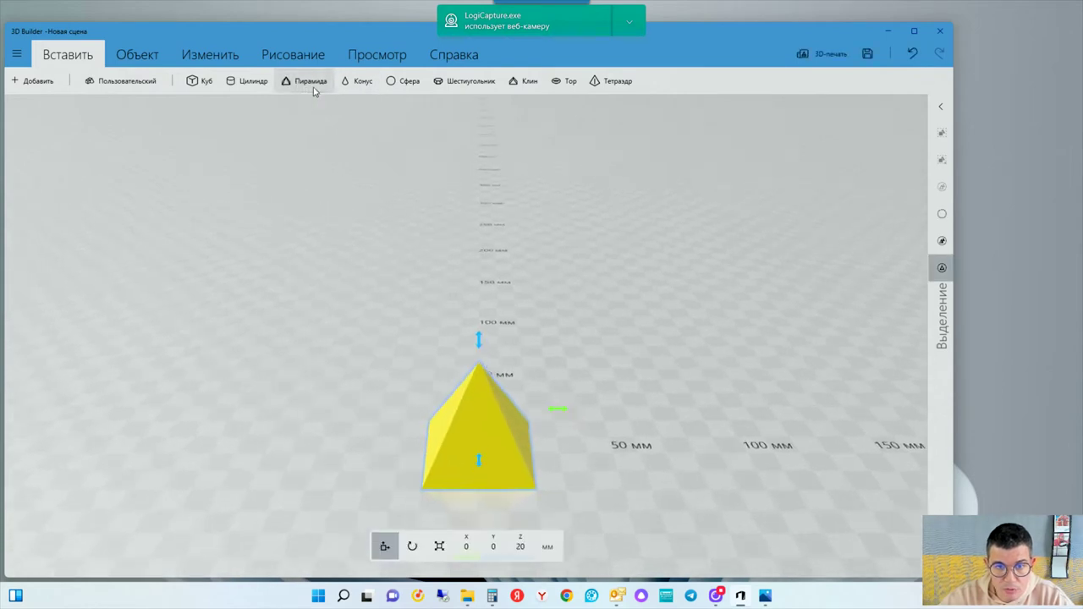
left_click(480, 330)
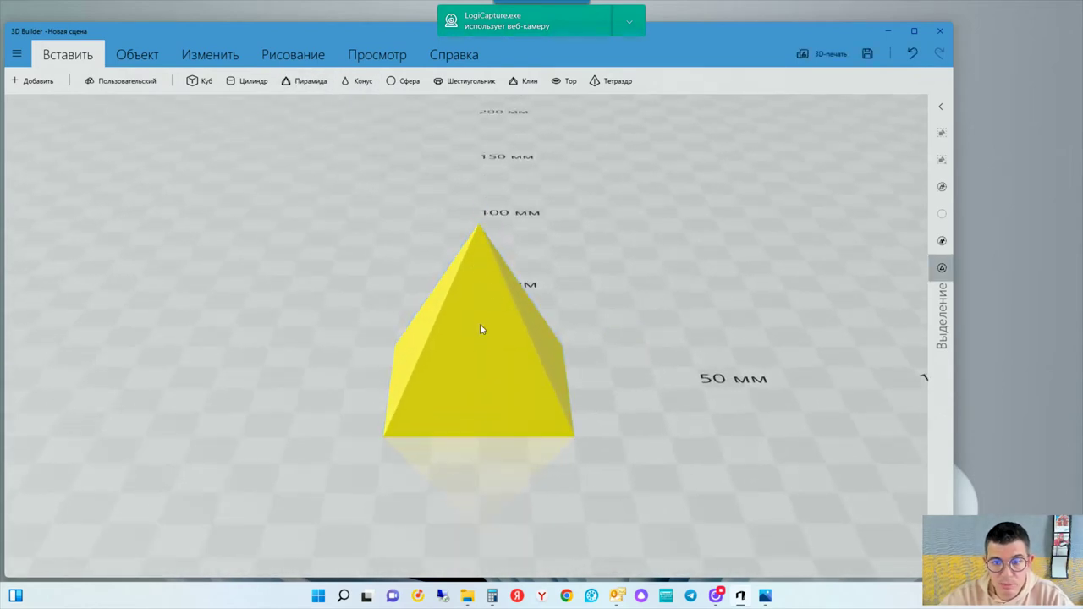
left_click(498, 336)
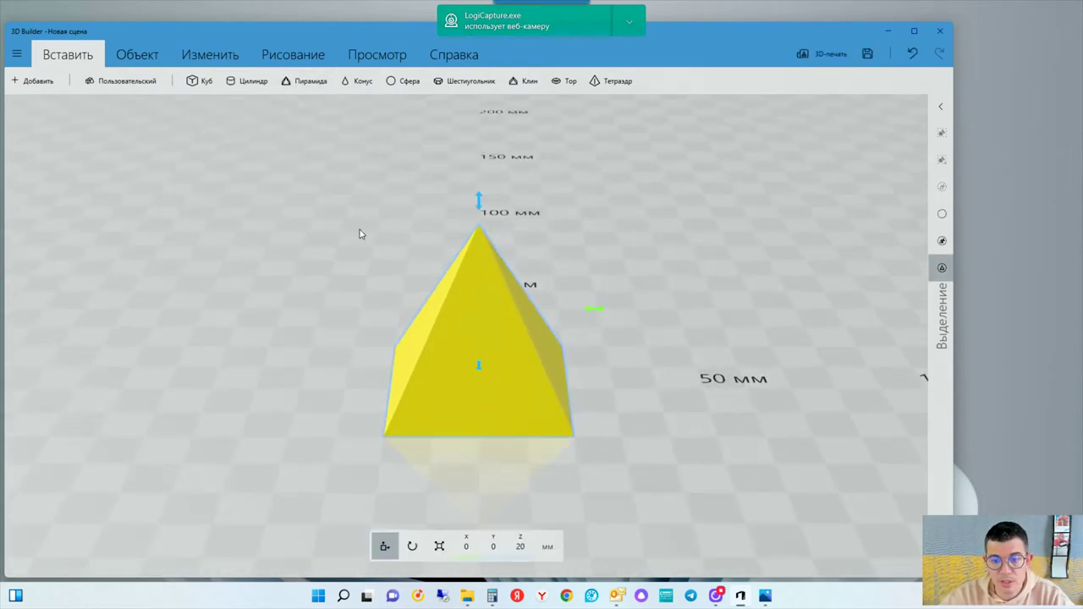
left_click(356, 83)
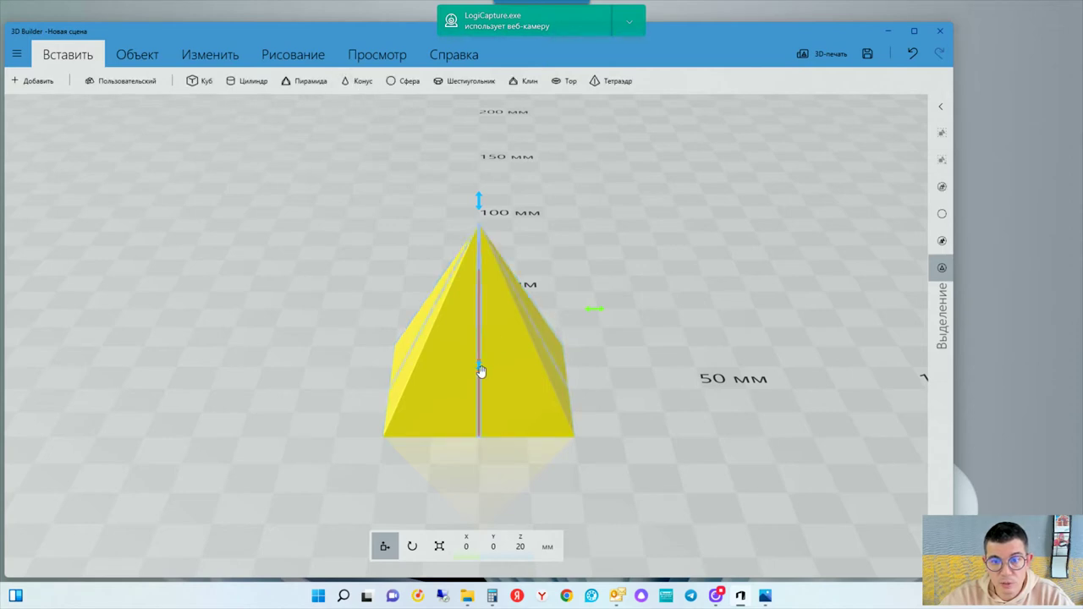
left_click_drag(495, 369, 473, 409)
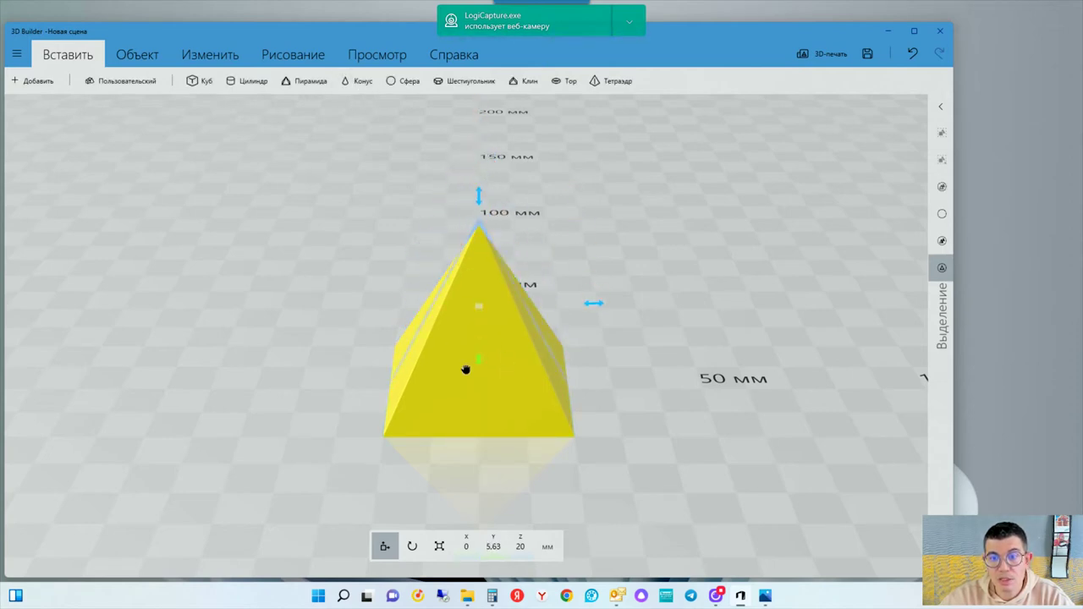
left_click_drag(476, 406, 496, 405)
right_click_drag(634, 331, 648, 479)
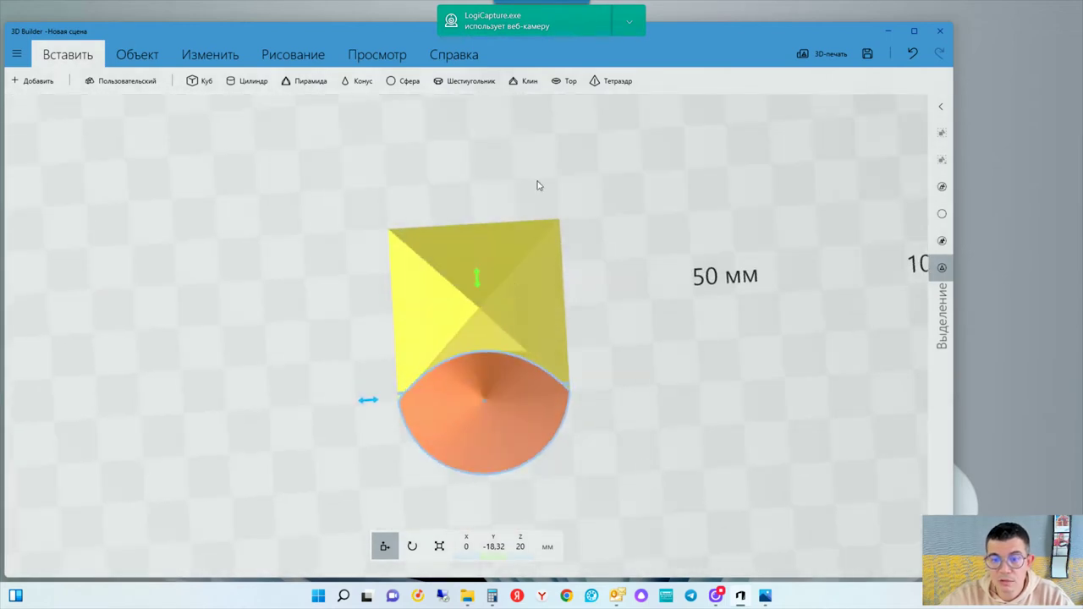
left_click(213, 54)
left_click(532, 80)
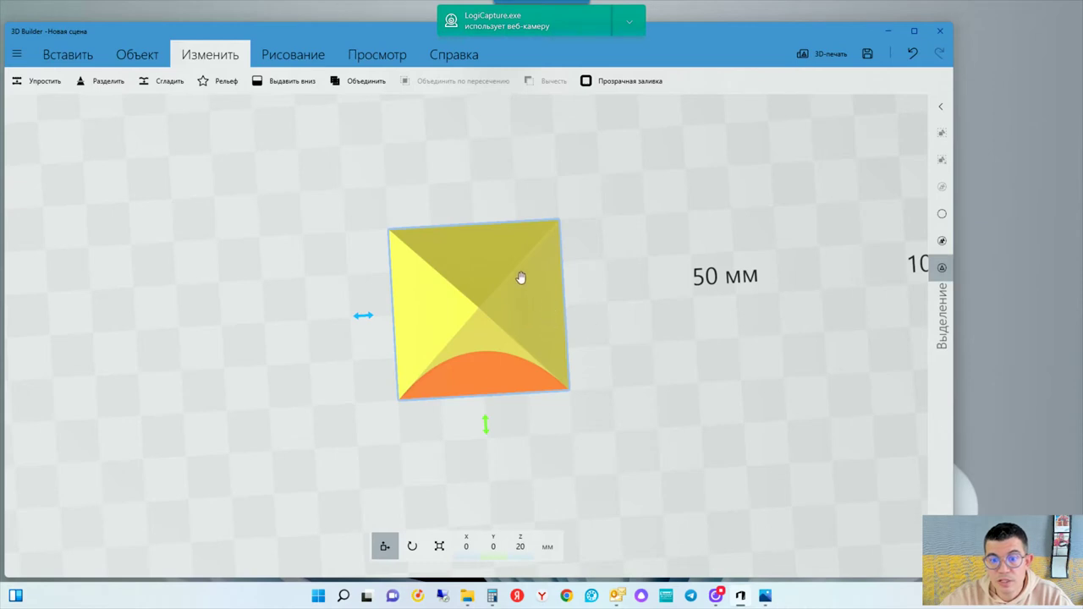
key("ctrl+z")
left_click(369, 80)
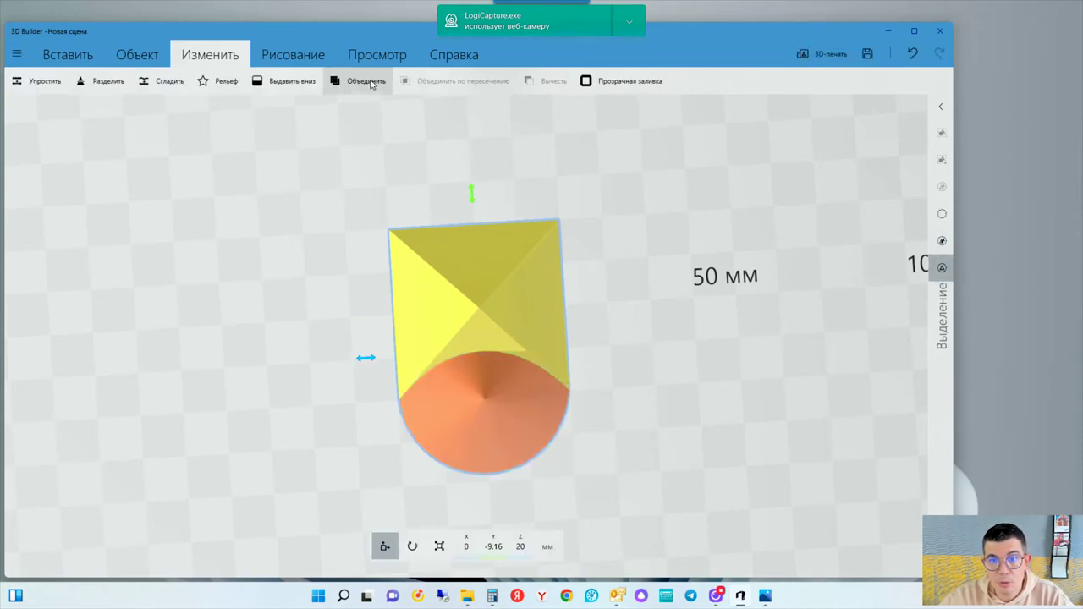
key("ctrl+z")
key("ctrl+y")
key("ctrl+z")
mouse_move(583, 265)
left_mouse_down()
mouse_move(568, 283)
mouse_move(711, 195)
mouse_move(811, 262)
mouse_move(694, 302)
mouse_move(484, 322)
left_mouse_up()
mouse_move(475, 370)
left_mouse_down()
mouse_move(517, 326)
mouse_move(493, 403)
mouse_move(527, 334)
mouse_move(600, 305)
left_mouse_up()
key("Delete")
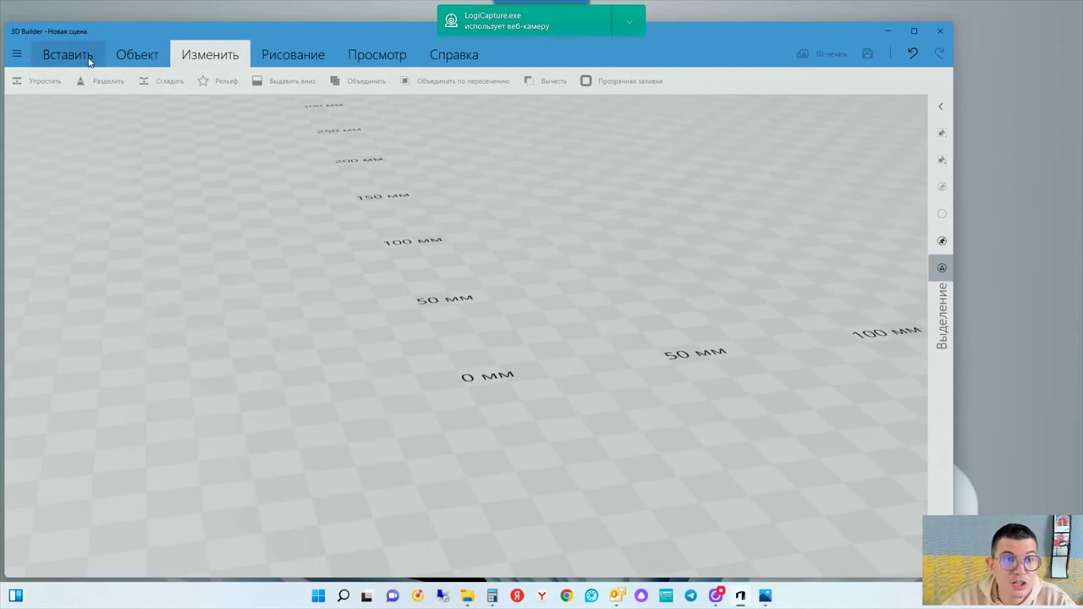
Step: Insert a custom shape, make it a cylinder, and set its latitude segments to 1
left_click(138, 58)
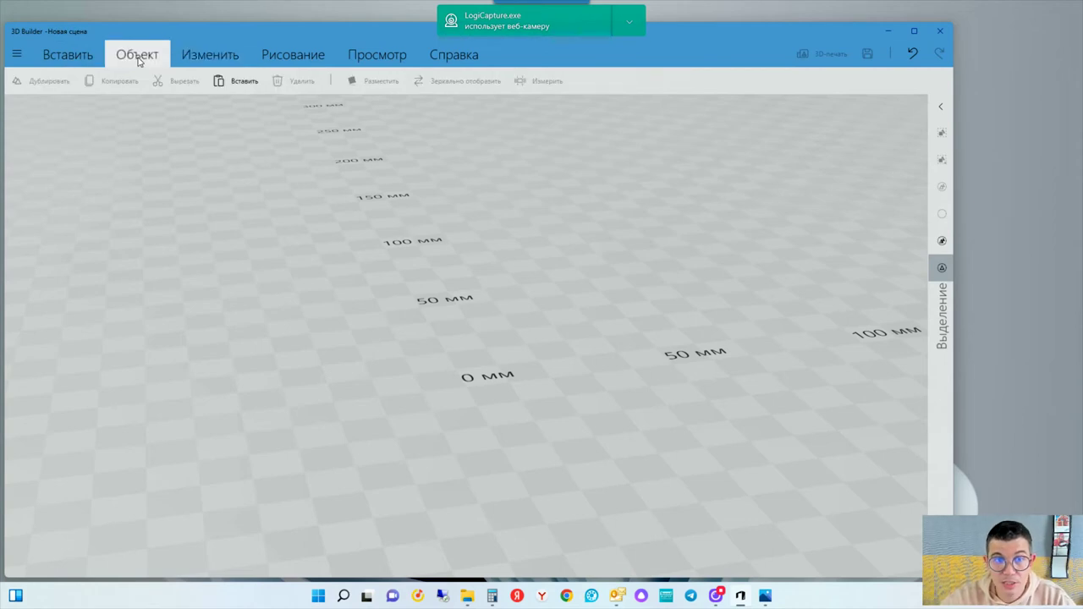
left_click(71, 59)
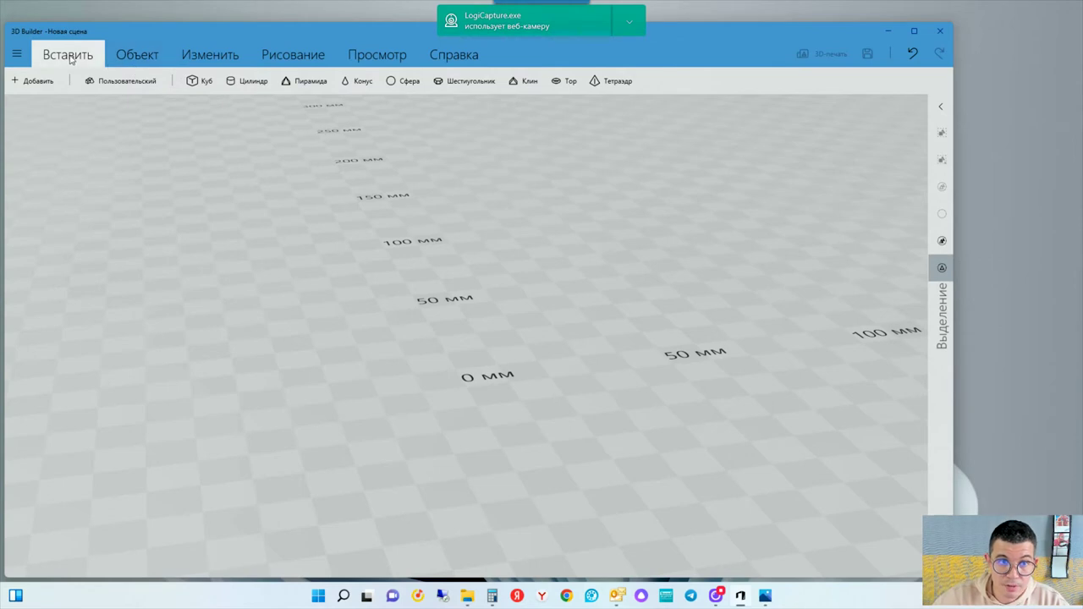
left_click(123, 80)
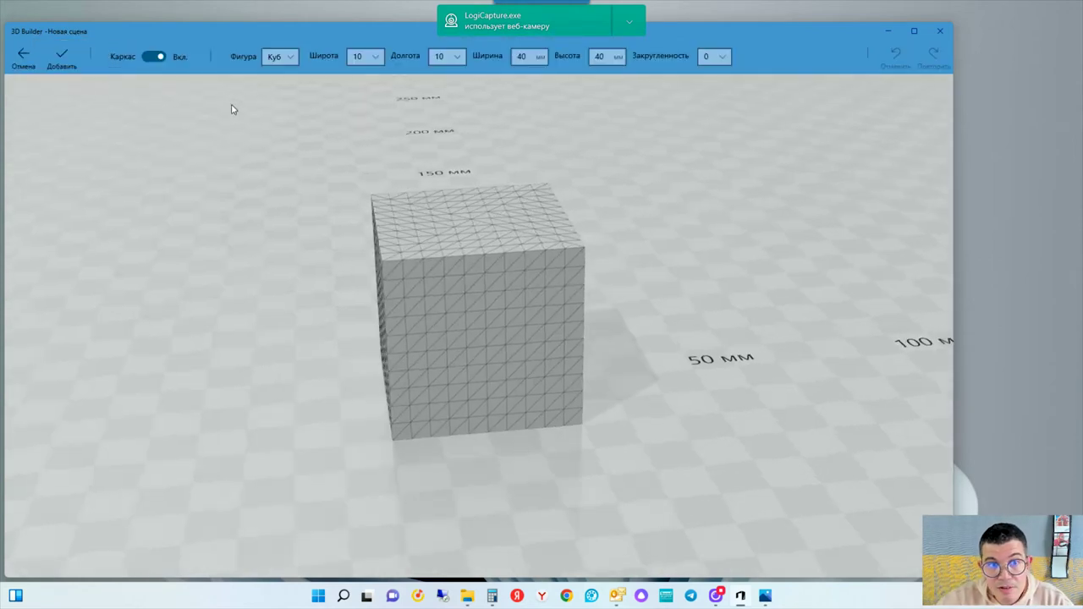
left_click(279, 56)
left_click(284, 131)
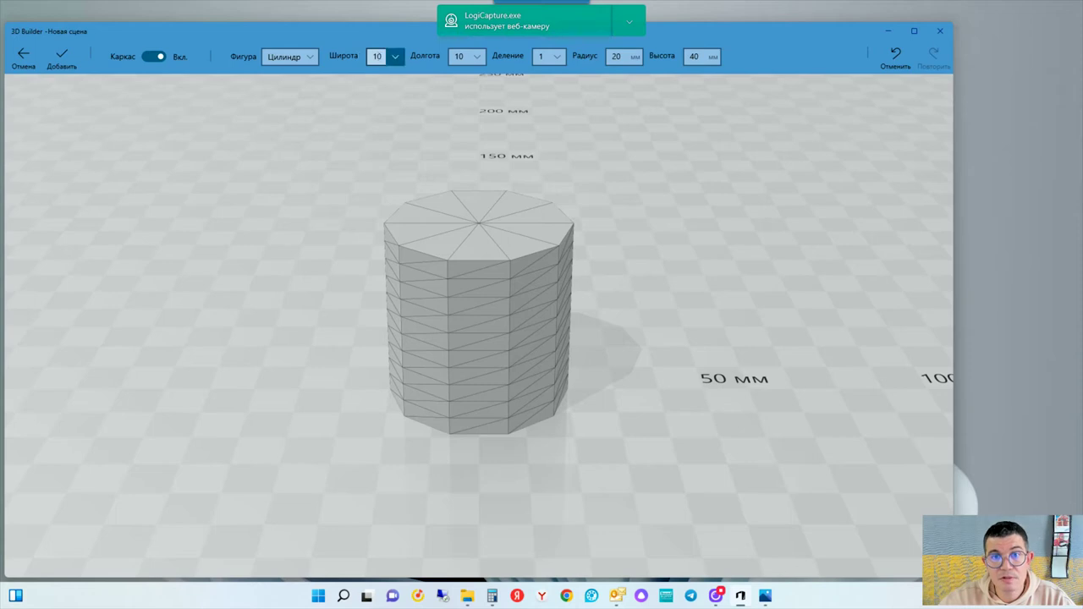
left_click(386, 57)
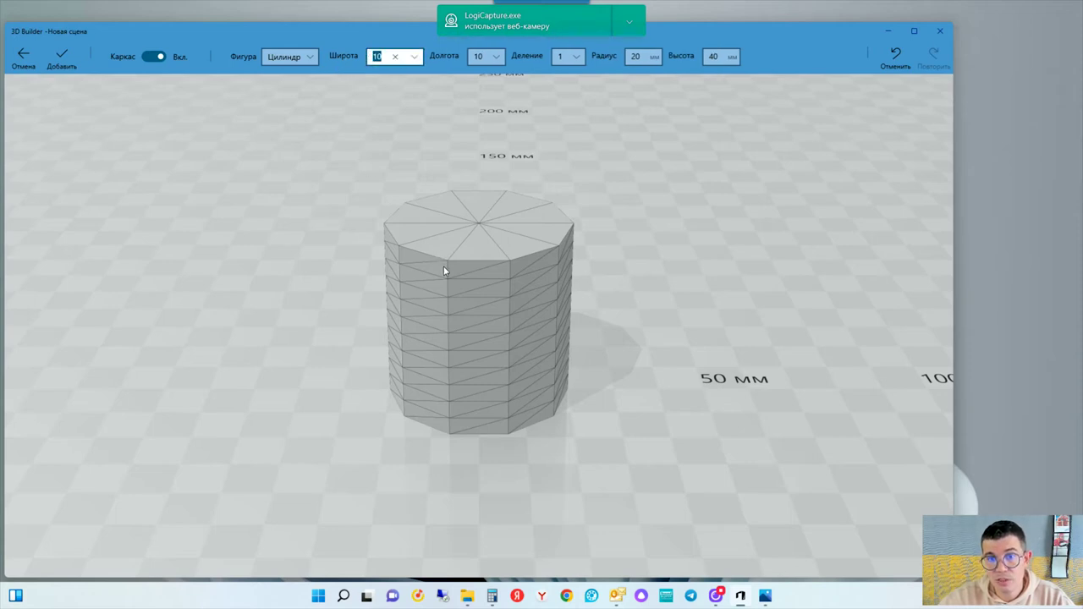
type("1")
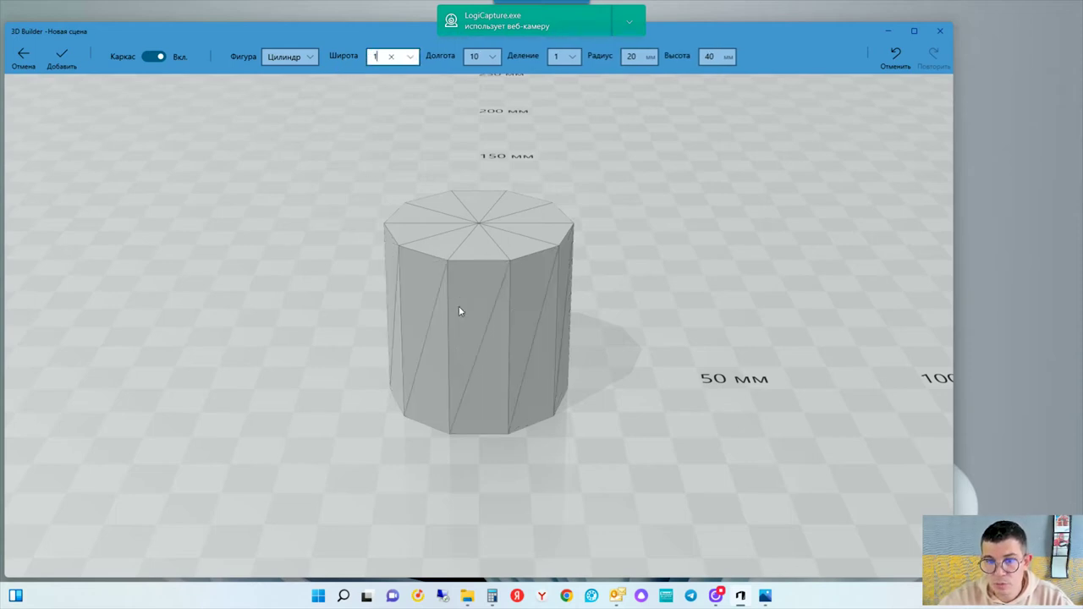
left_click(493, 57)
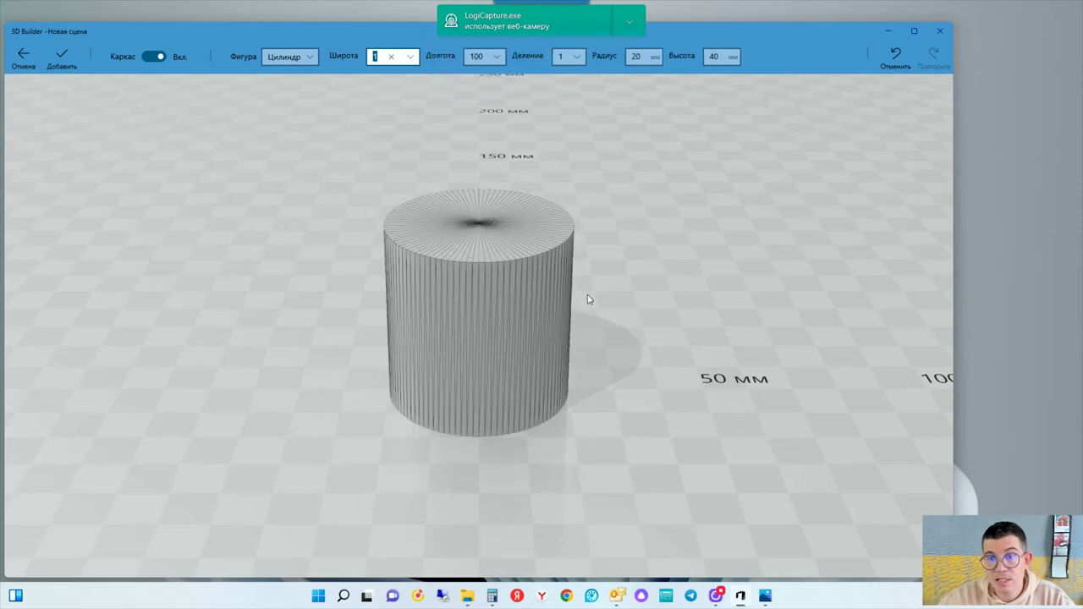
mouse_move(601, 300)
right_mouse_down()
mouse_move(615, 394)
mouse_move(599, 278)
right_mouse_up()
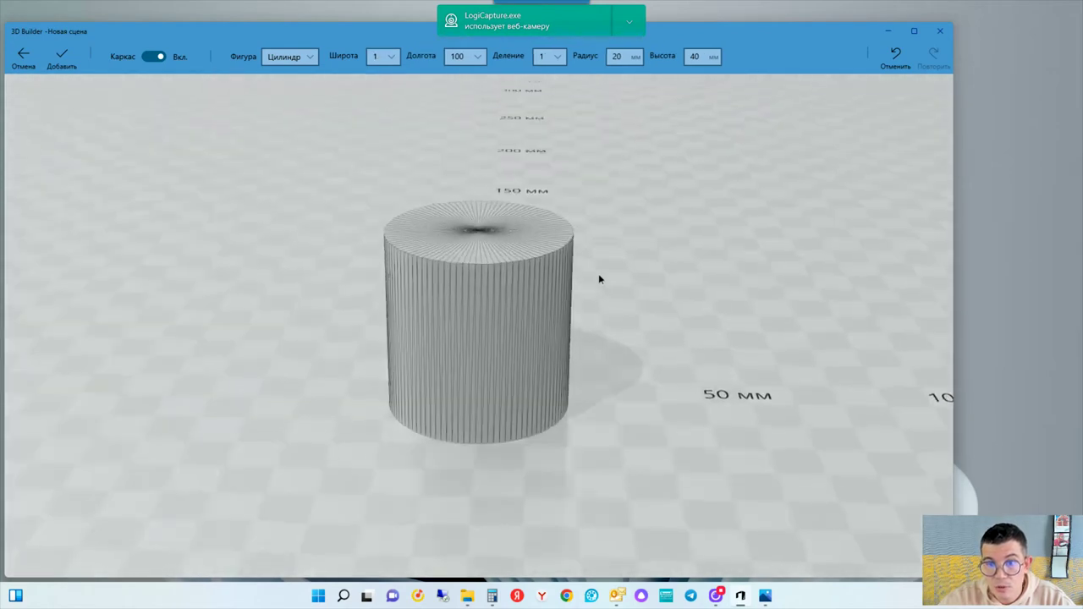
Step: Give the cylinder a 25 mm radius and 47 mm height, then add it
left_click(623, 56)
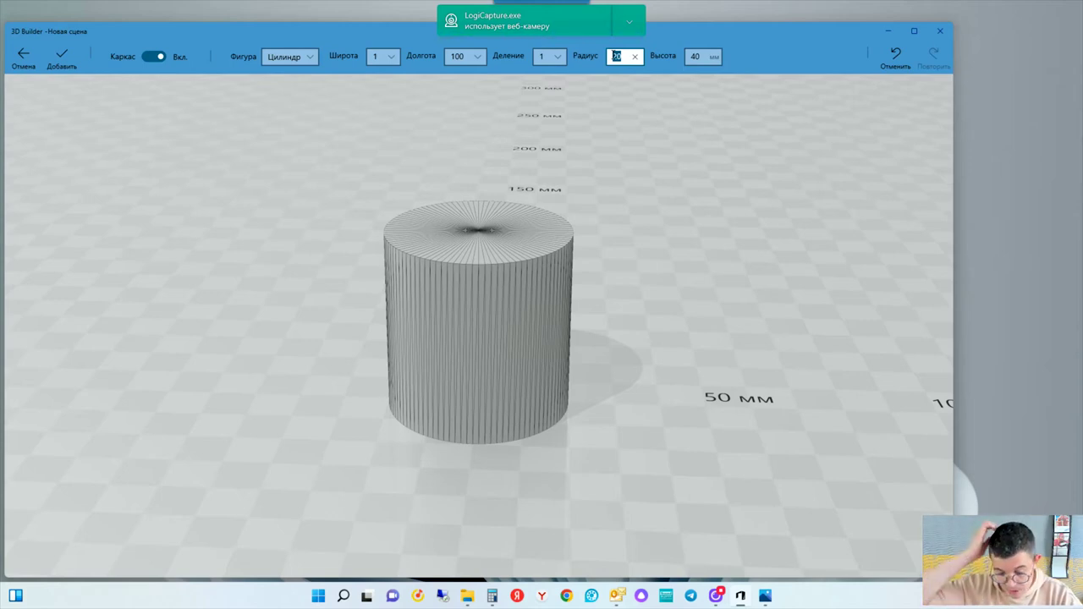
type("25")
left_click(696, 57)
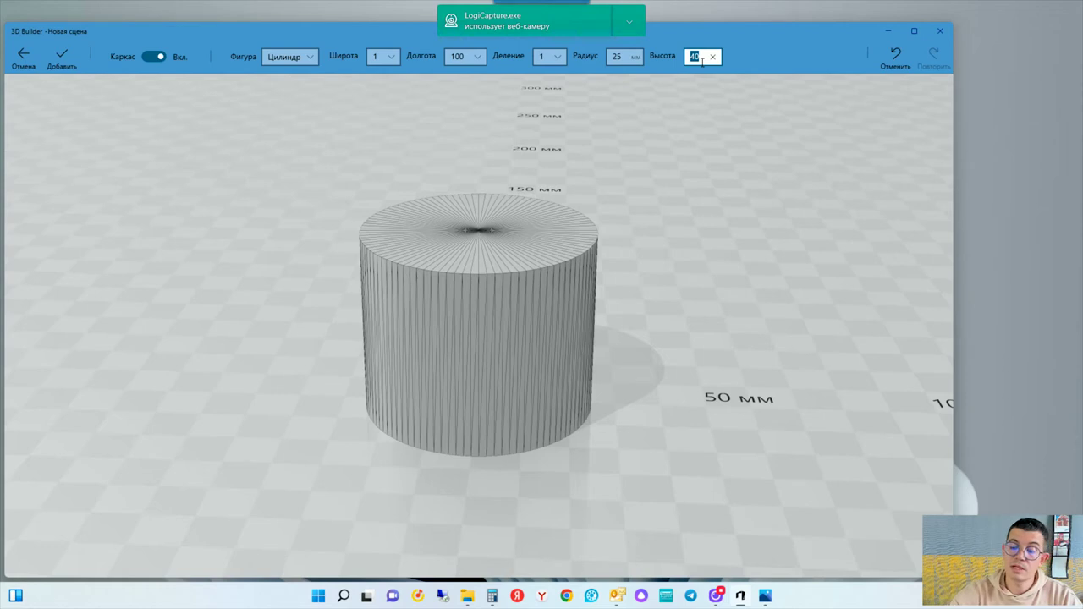
type("47")
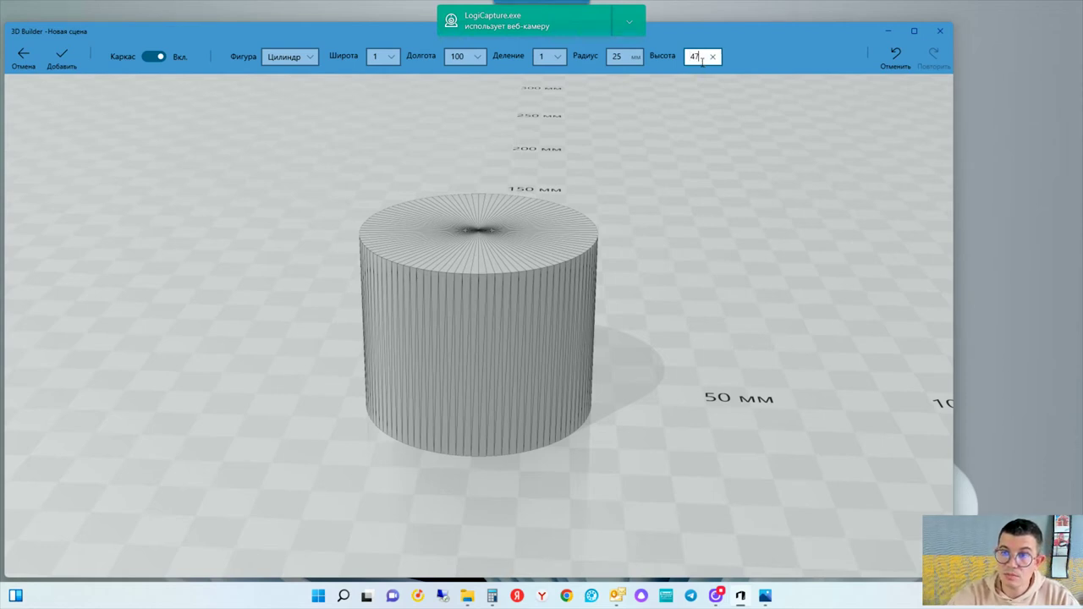
left_click(706, 222)
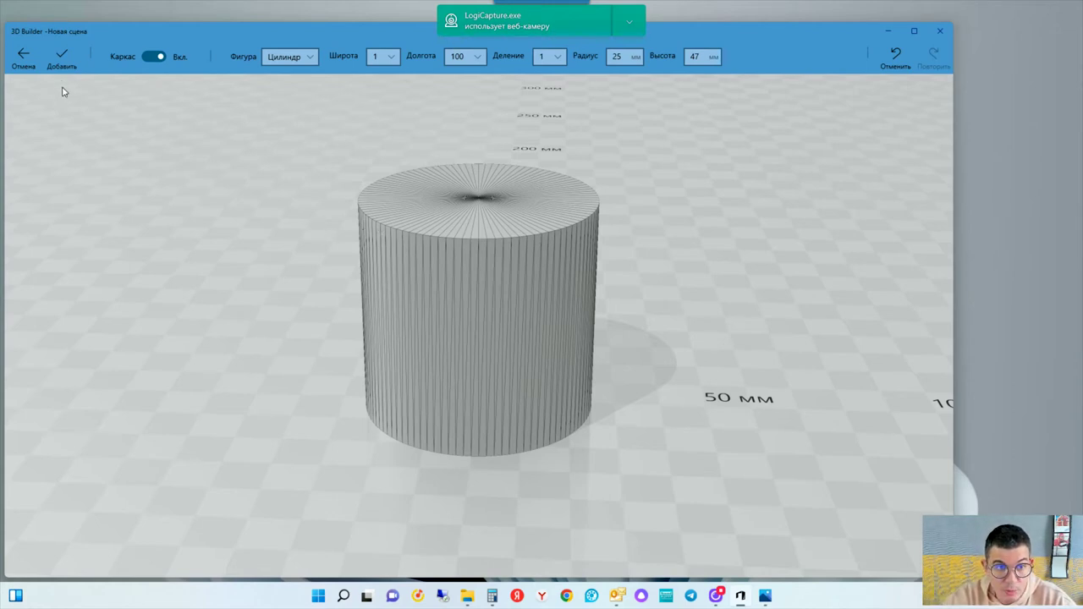
left_click(62, 56)
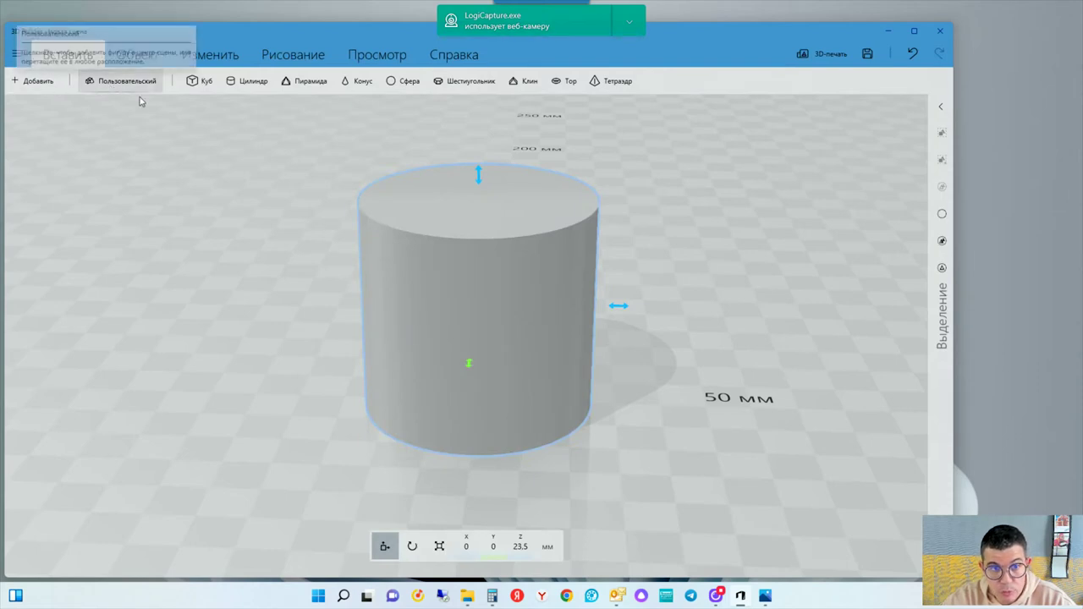
Step: Start another custom cylinder with latitude 1 and longitude 100 for smooth sides
left_click(119, 84)
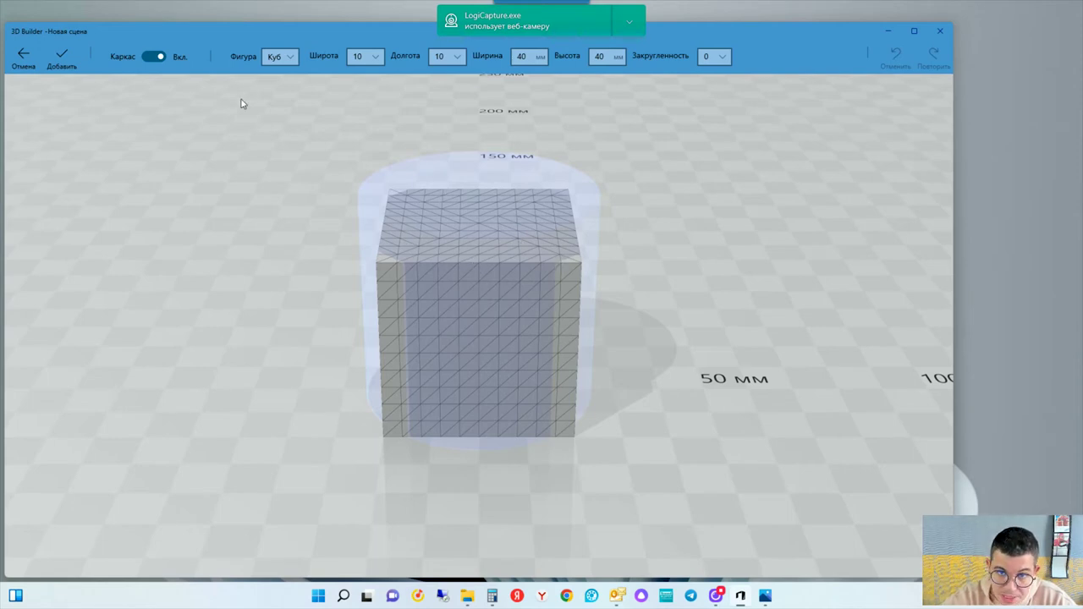
left_click(269, 57)
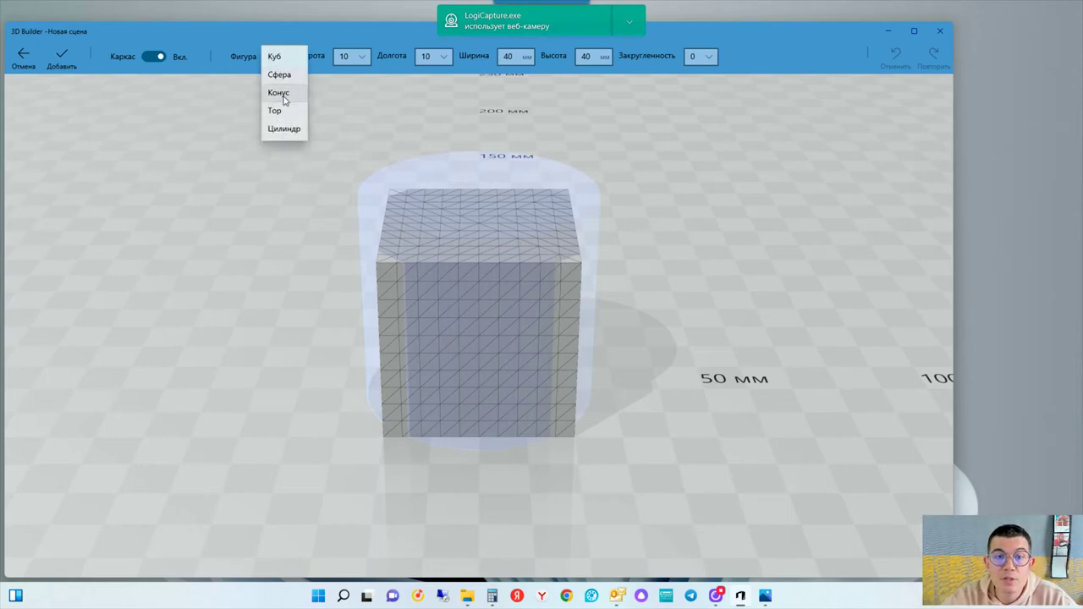
left_click(290, 132)
left_click(385, 57)
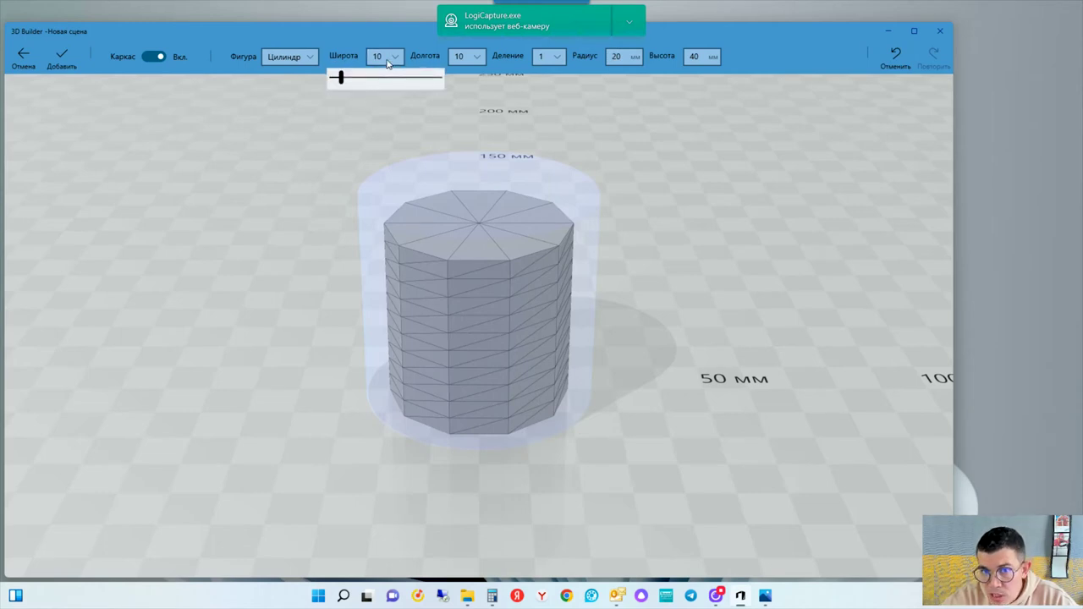
left_click_drag(341, 77, 330, 77)
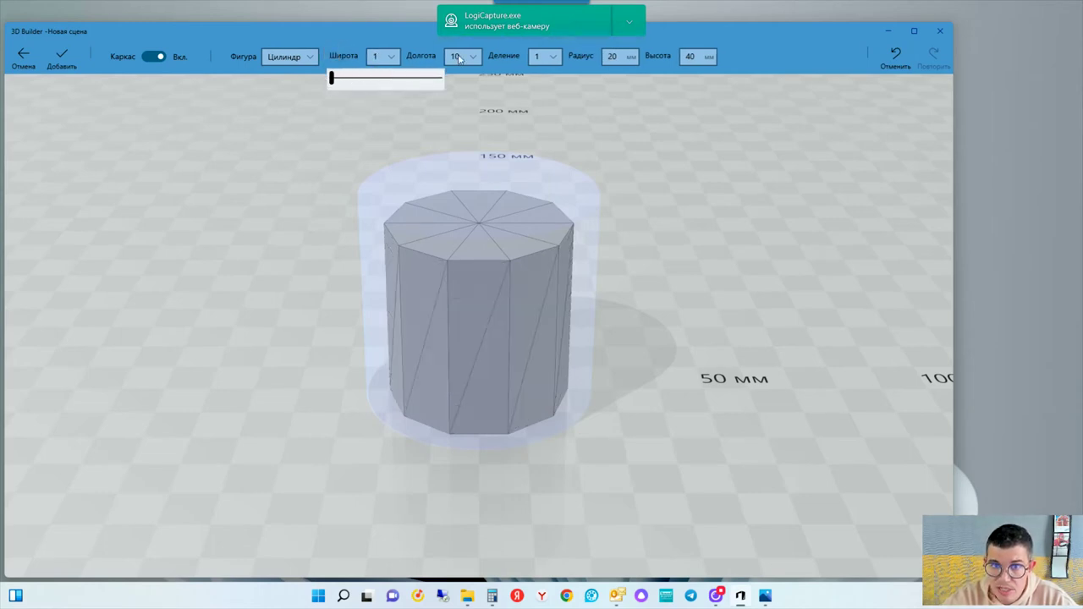
left_click(469, 59)
left_click(470, 59)
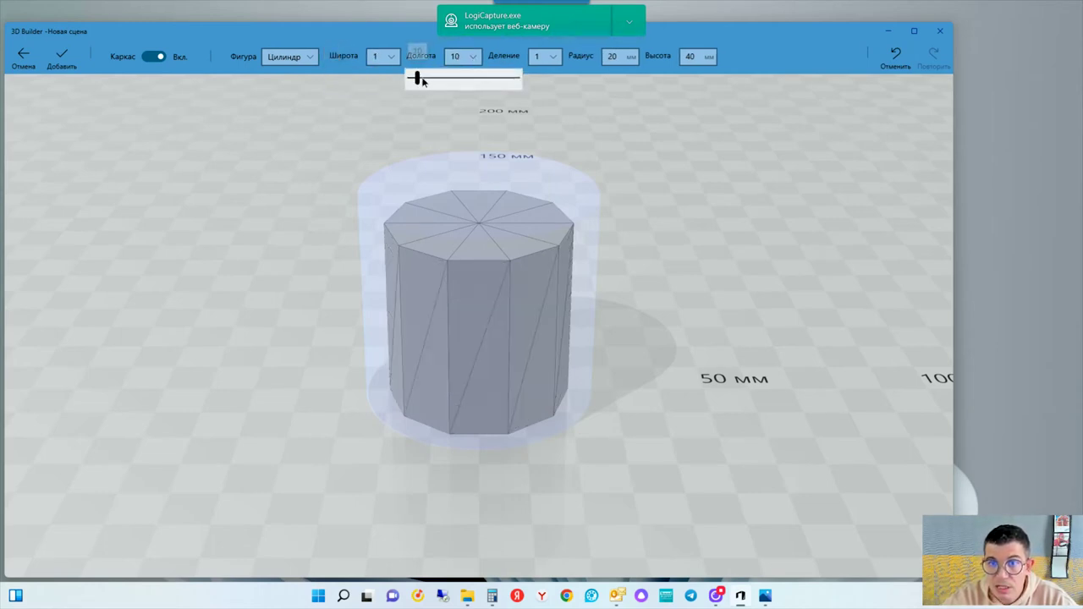
left_click_drag(421, 77, 588, 78)
left_click(570, 85)
Step: Set the cylinder to 23 mm radius and 44 mm height and add it
left_click(617, 56)
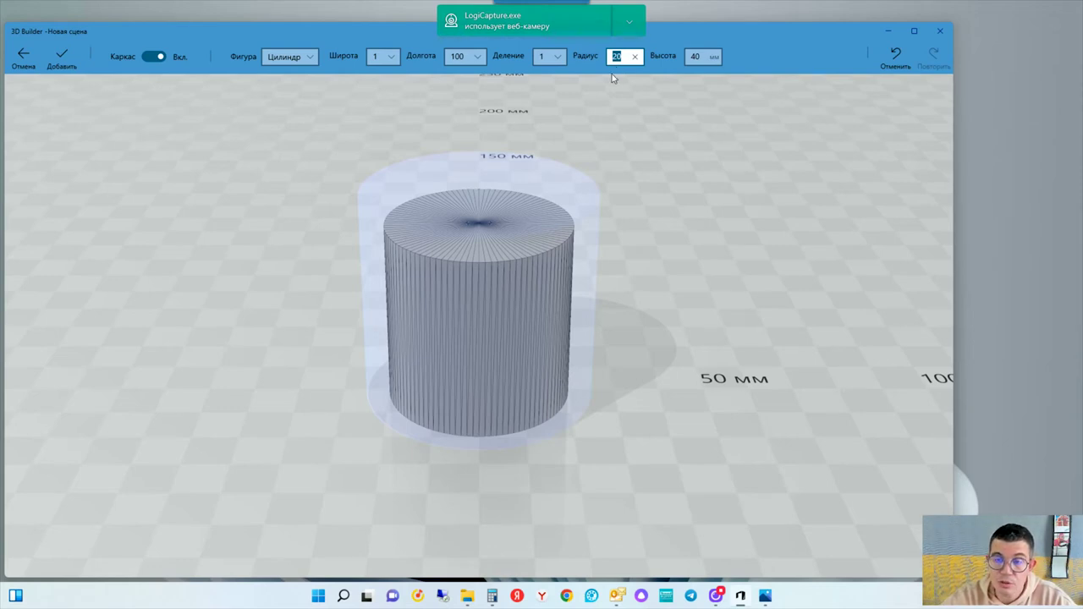
type("23")
left_click(694, 57)
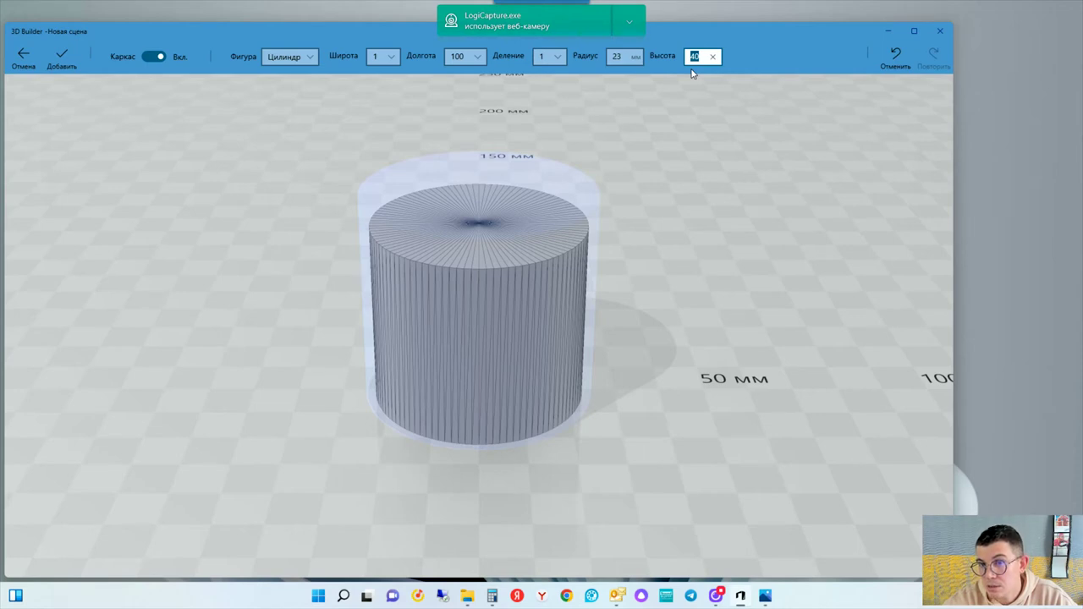
type("44")
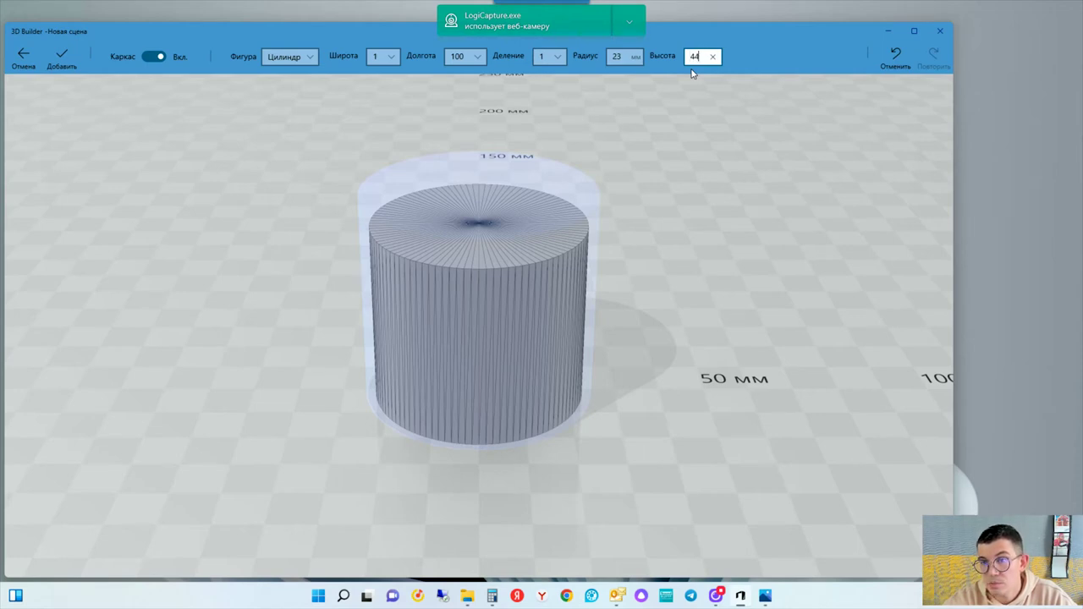
mouse_move(639, 277)
left_mouse_down()
mouse_move(657, 237)
mouse_move(659, 254)
left_mouse_up()
mouse_move(552, 281)
left_mouse_down()
mouse_move(682, 351)
mouse_move(674, 287)
left_mouse_up()
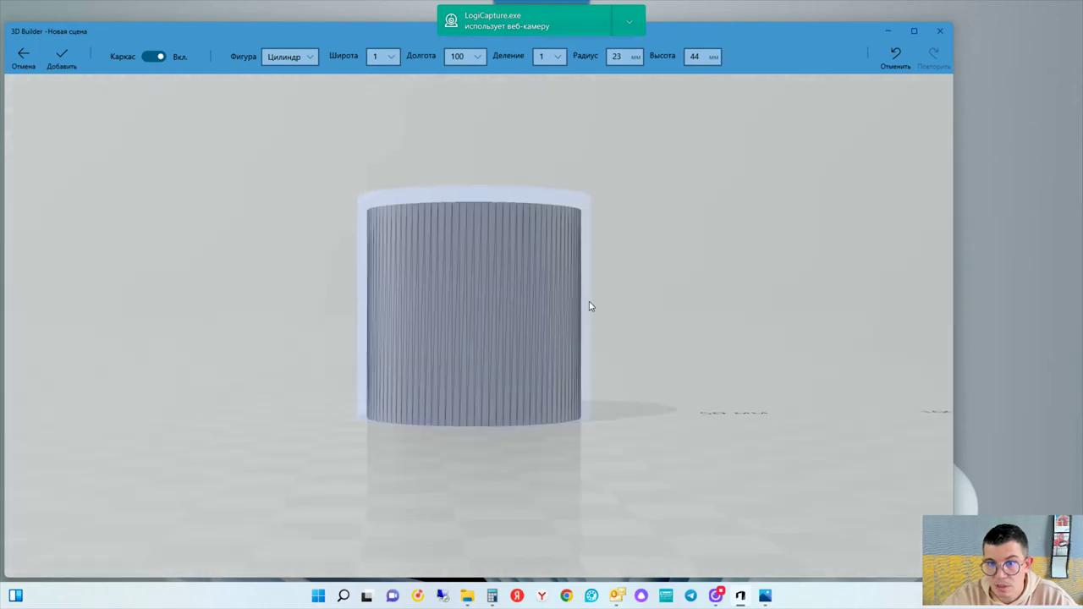
left_click_drag(670, 300, 670, 338)
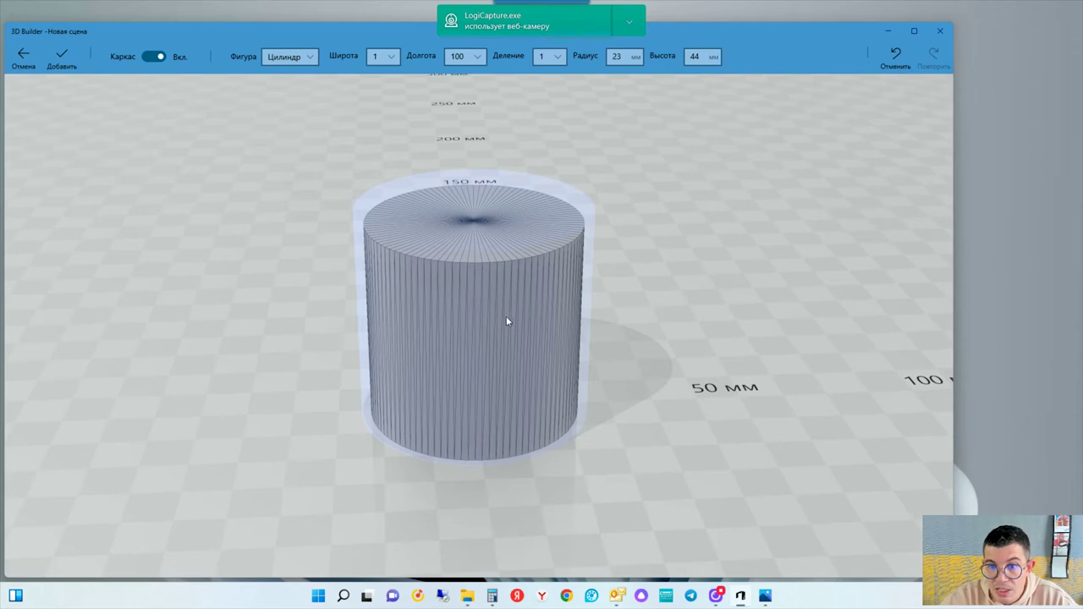
left_click(66, 55)
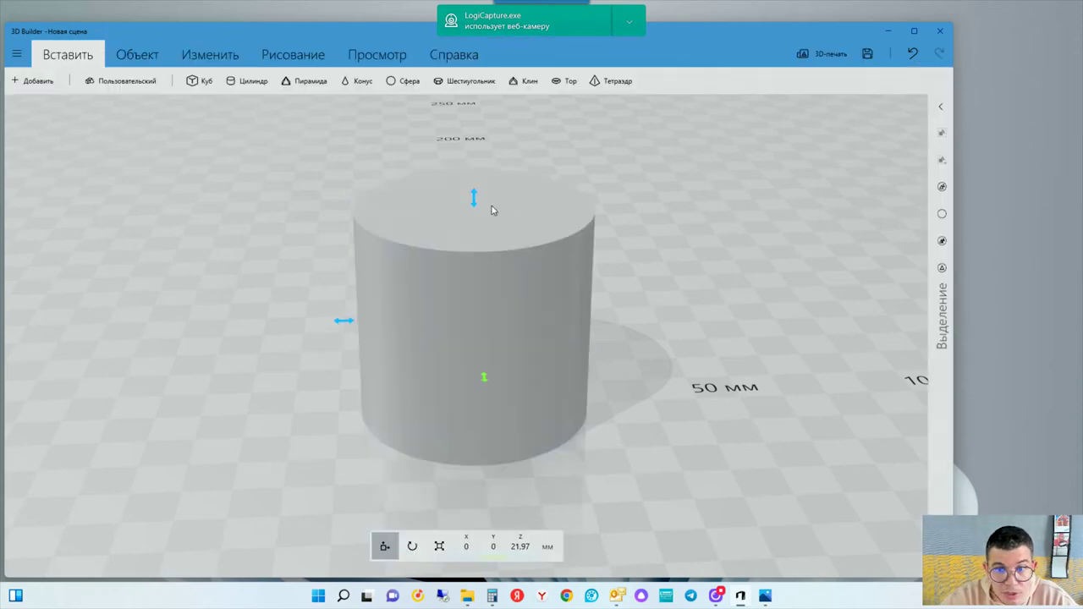
Step: Raise the smaller cylinder above the body and paint it red
mouse_move(476, 204)
left_mouse_down()
mouse_move(485, 138)
mouse_move(494, 200)
mouse_move(503, 141)
mouse_move(517, 176)
mouse_move(511, 143)
left_mouse_up()
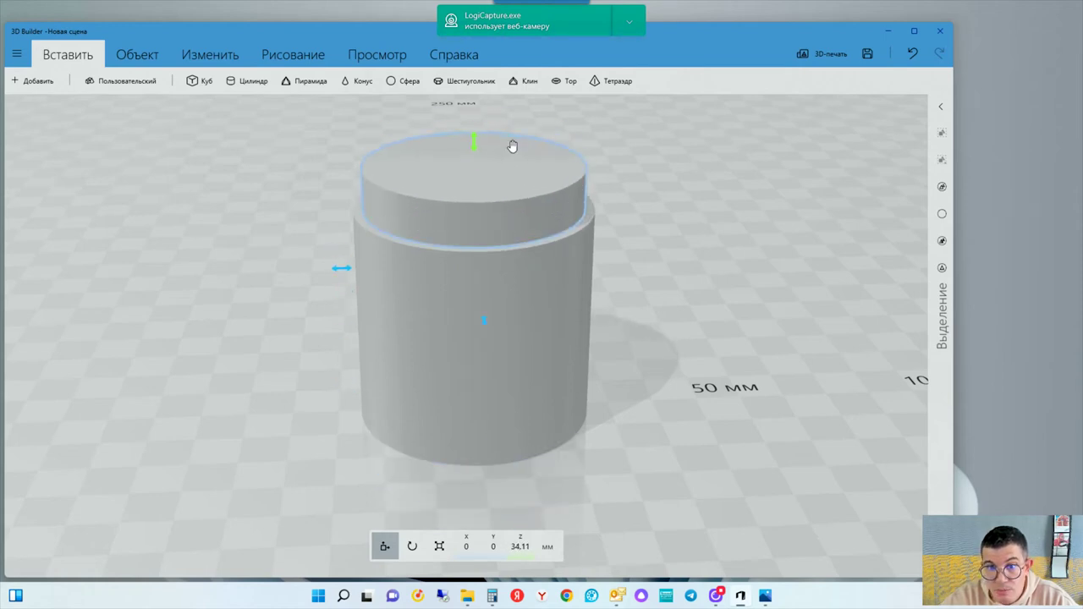
left_click(296, 55)
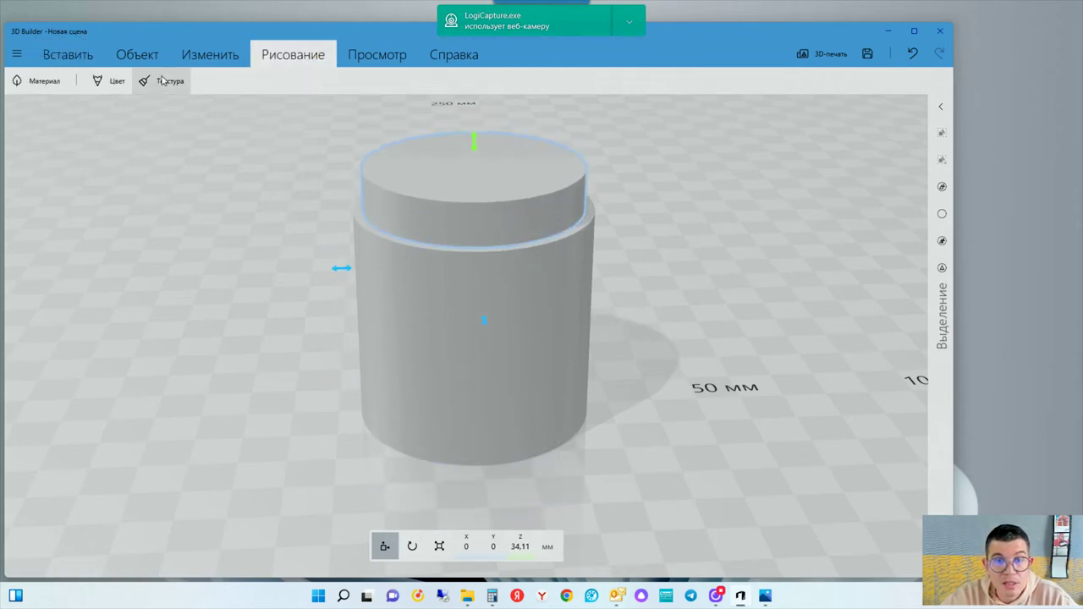
left_click(111, 81)
left_click(482, 166)
left_click(157, 56)
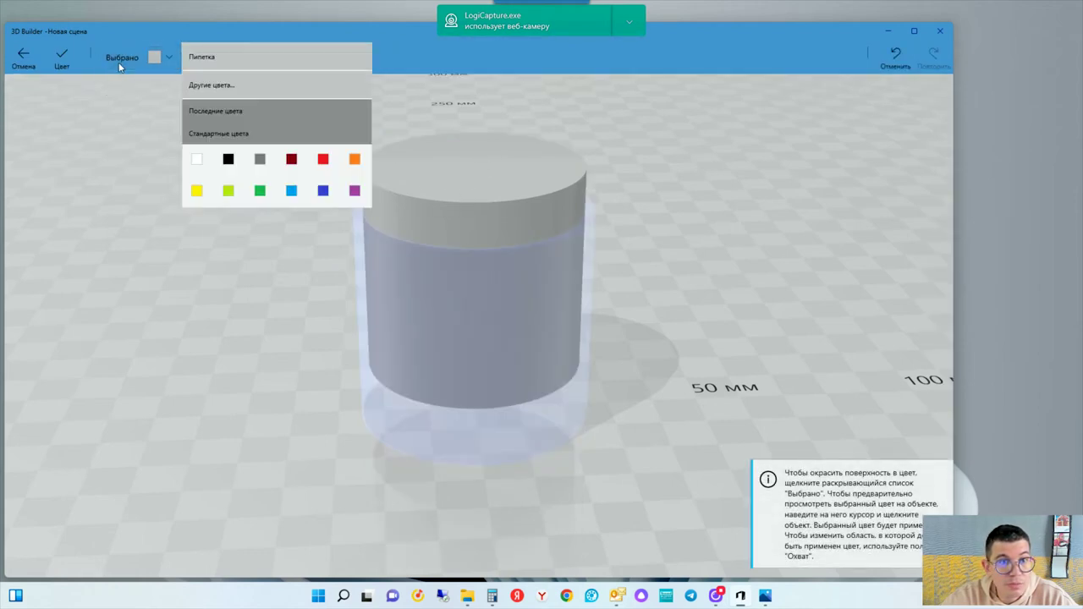
left_click(326, 164)
left_click(475, 207)
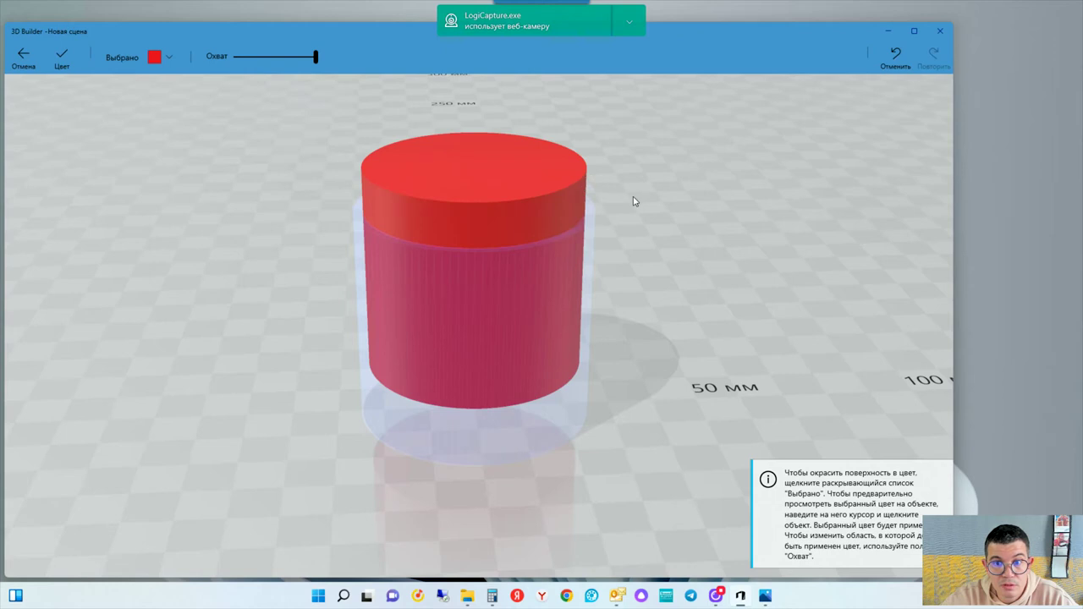
left_click(62, 55)
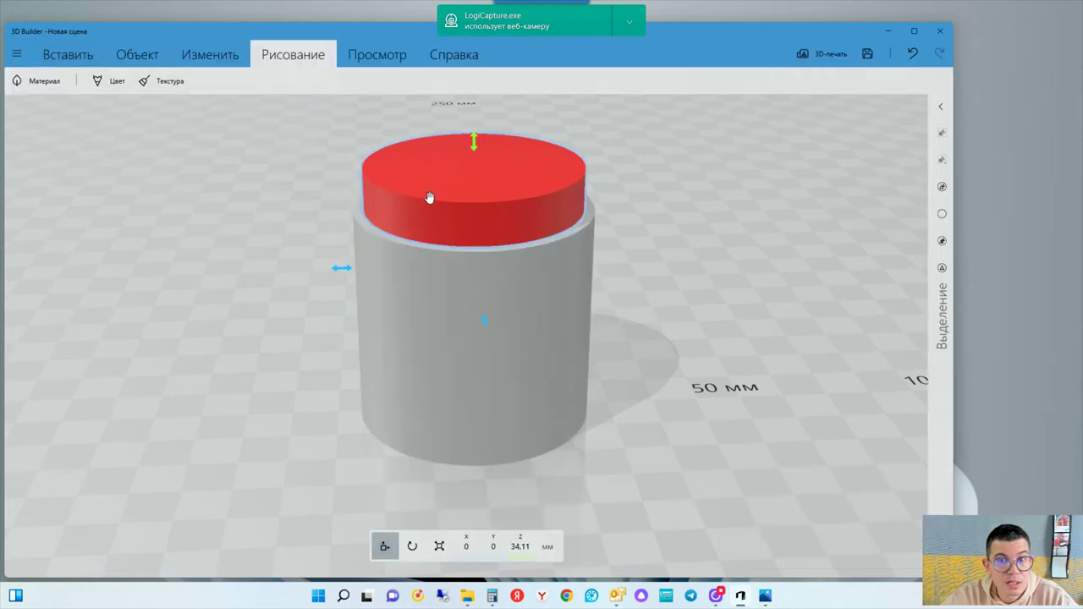
Step: Sink the red cylinder back into the body and subtract it to hollow the cup
left_click_drag(474, 149, 485, 184)
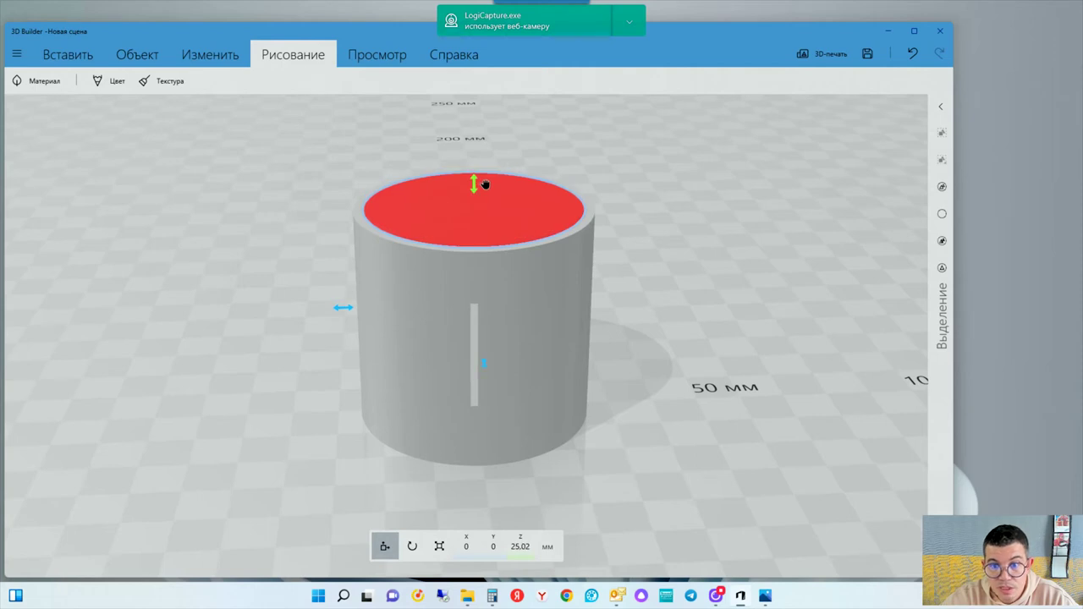
left_click(209, 54)
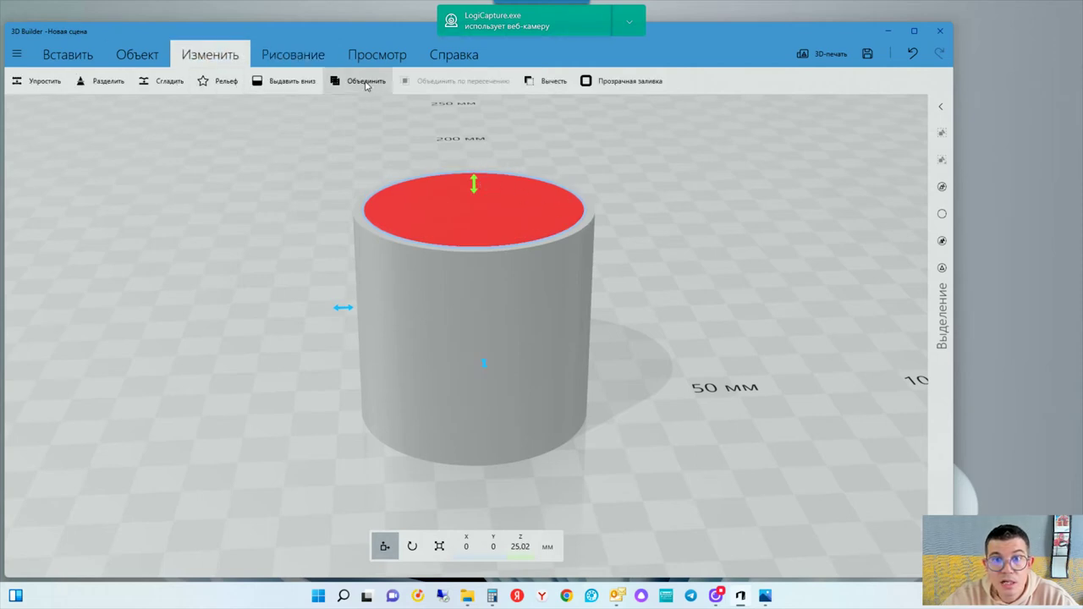
left_click(552, 81)
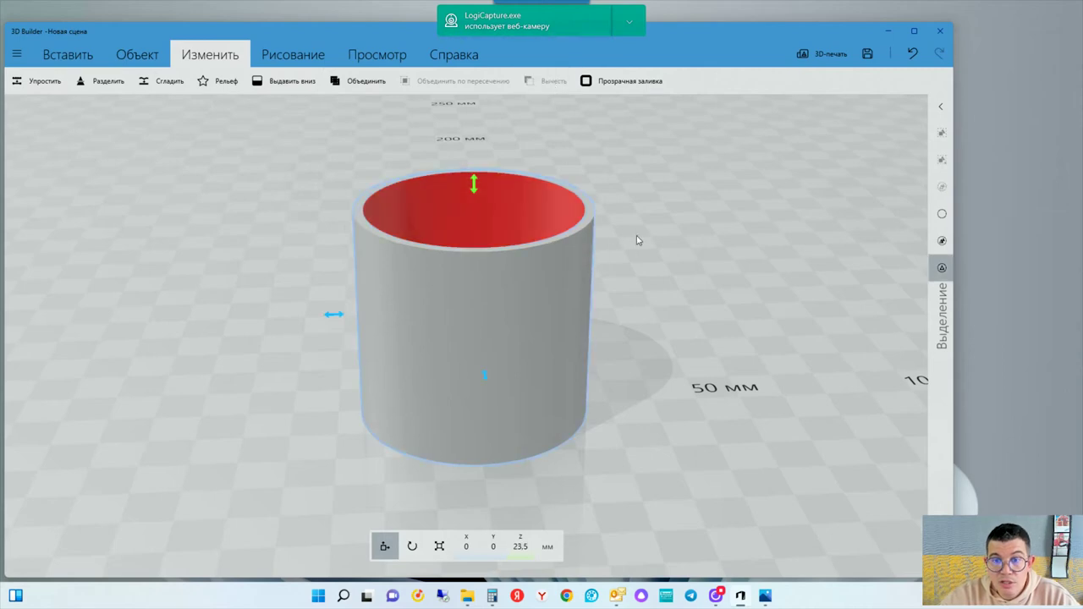
mouse_move(631, 239)
right_mouse_down()
mouse_move(653, 395)
mouse_move(649, 145)
mouse_move(634, 121)
mouse_move(638, 312)
mouse_move(642, 254)
right_mouse_up()
left_click(592, 82)
mouse_move(592, 87)
right_mouse_down()
mouse_move(632, 448)
mouse_move(621, 329)
mouse_move(608, 466)
mouse_move(619, 435)
right_mouse_up()
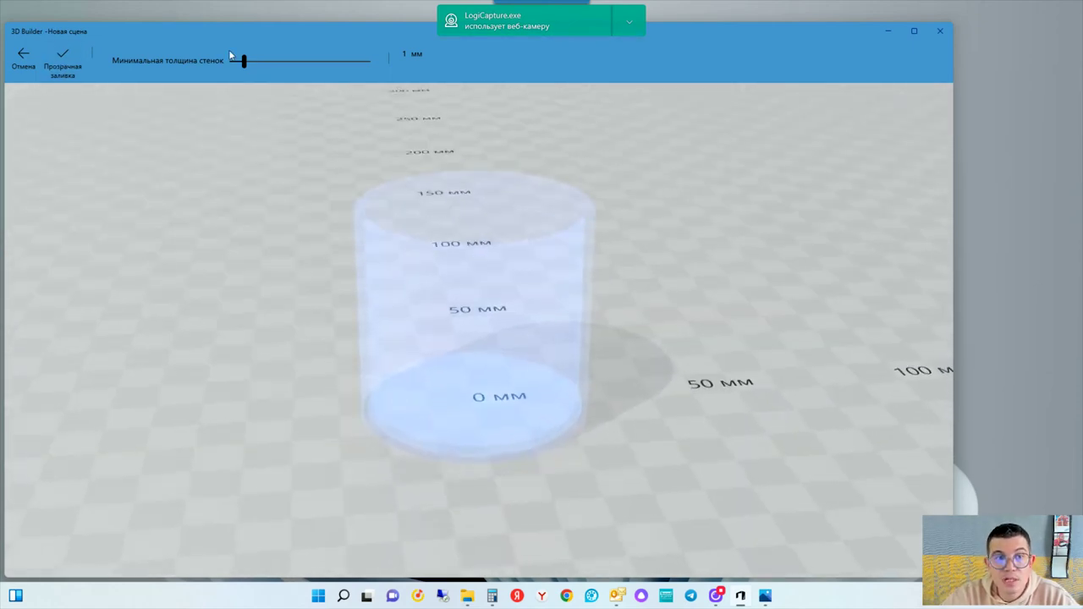
left_click_drag(243, 62, 257, 64)
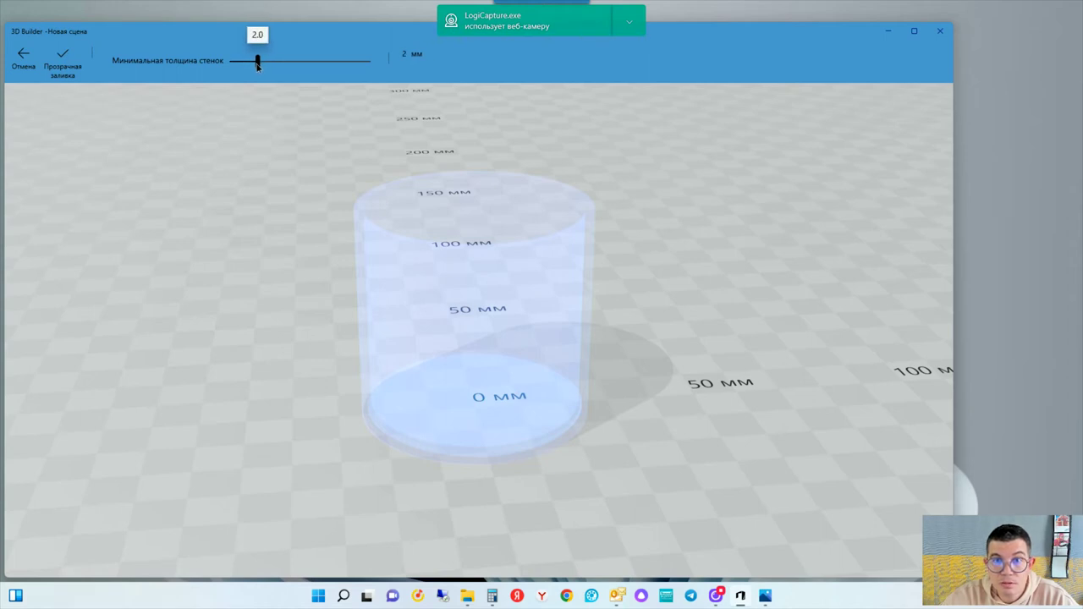
left_click(27, 61)
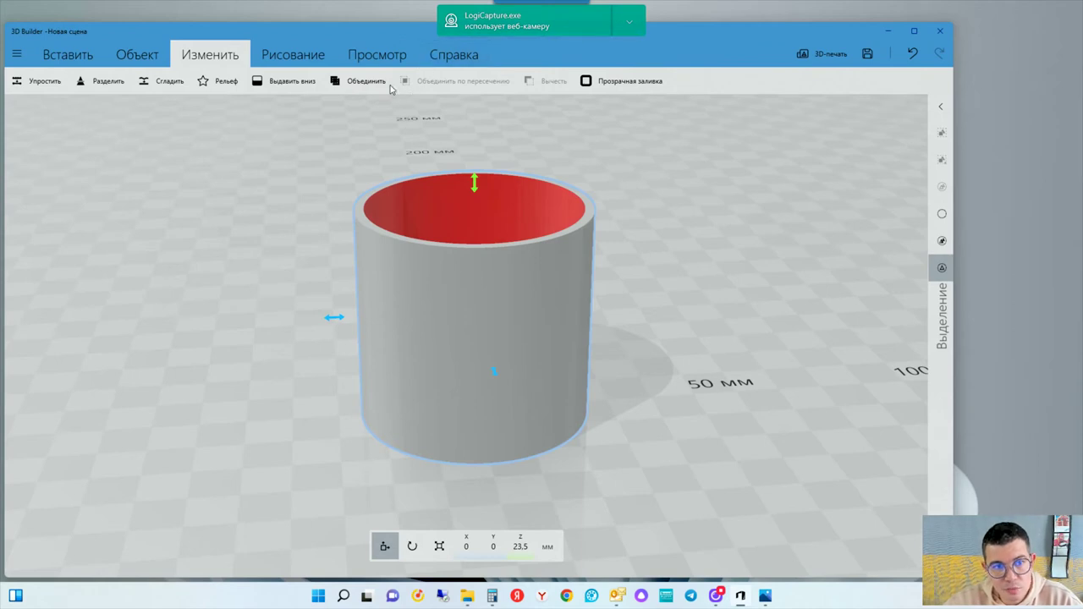
left_click(137, 54)
Step: Start a new custom shape with latitude 1 and longitude 100
left_click(68, 54)
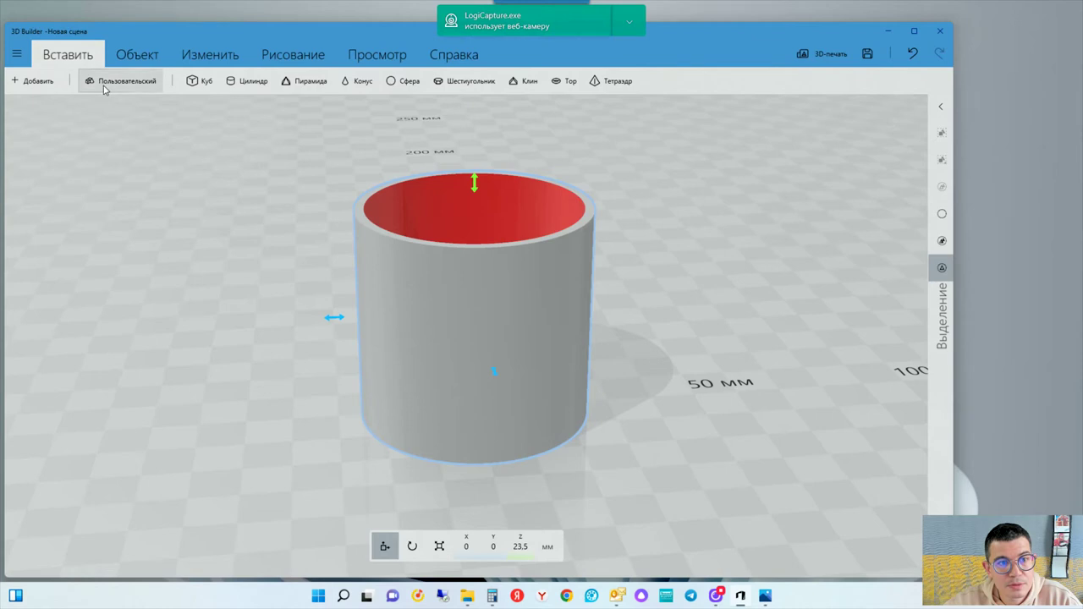
left_click(121, 81)
left_click(357, 56)
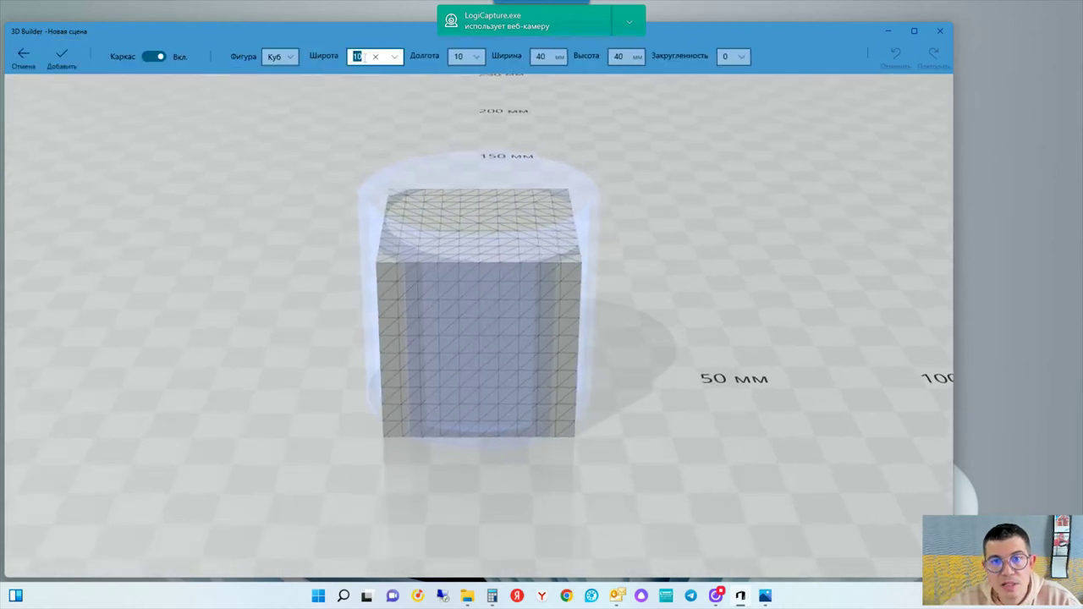
type("1")
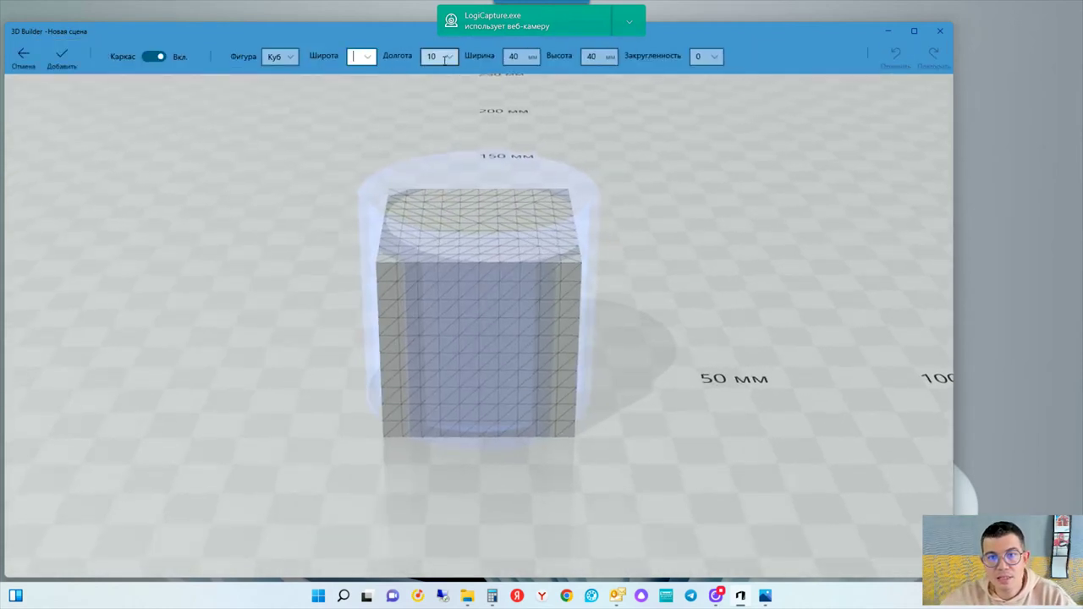
left_click(436, 55)
left_click_drag(401, 79, 499, 79)
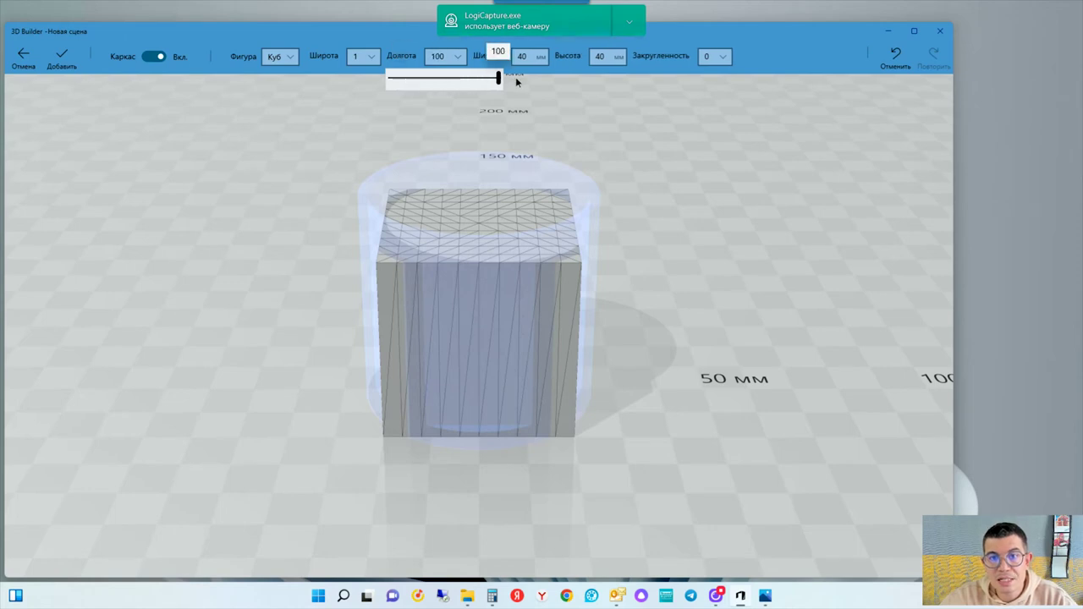
left_click(526, 57)
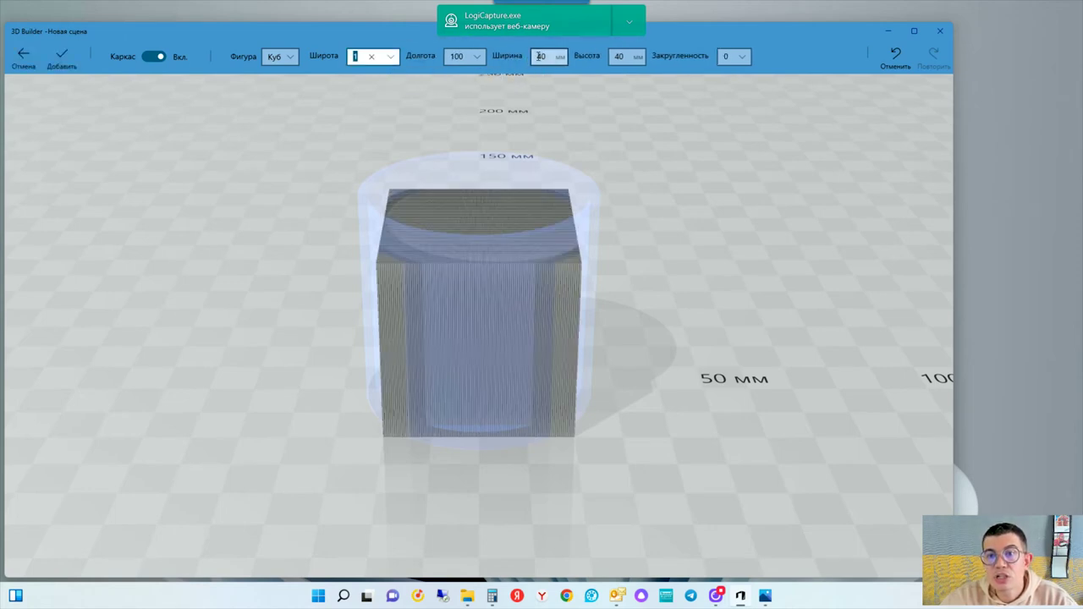
Step: Switch the custom shape to a cylinder and set latitude 1, longitude 100
left_click(280, 56)
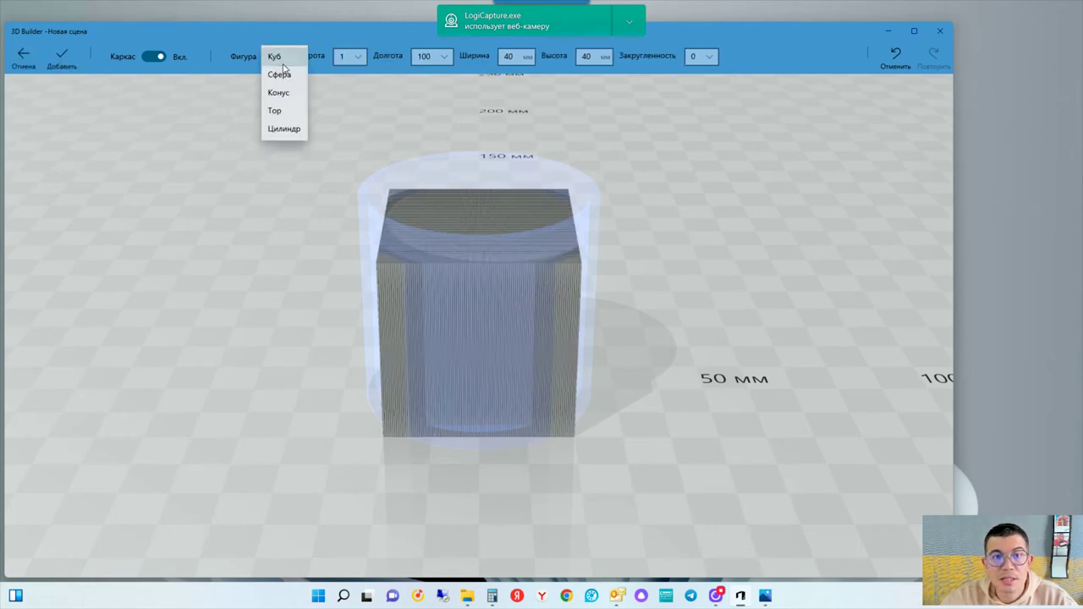
left_click(284, 131)
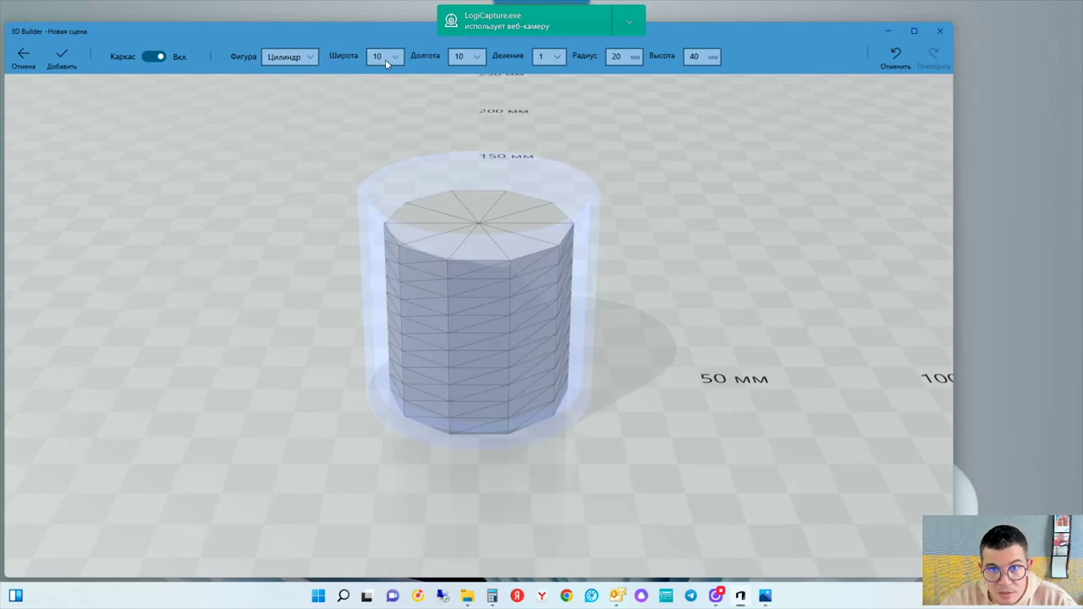
left_click(385, 59)
left_click_drag(341, 77, 330, 77)
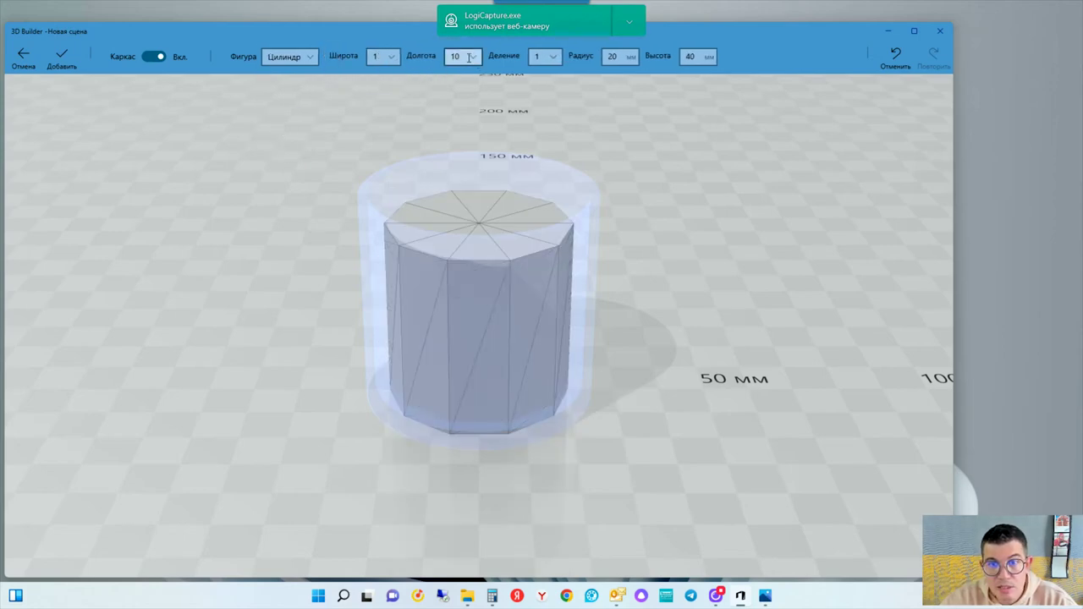
left_click(465, 58)
left_click(465, 56)
left_click_drag(413, 78, 540, 84)
type("0")
left_click(555, 57)
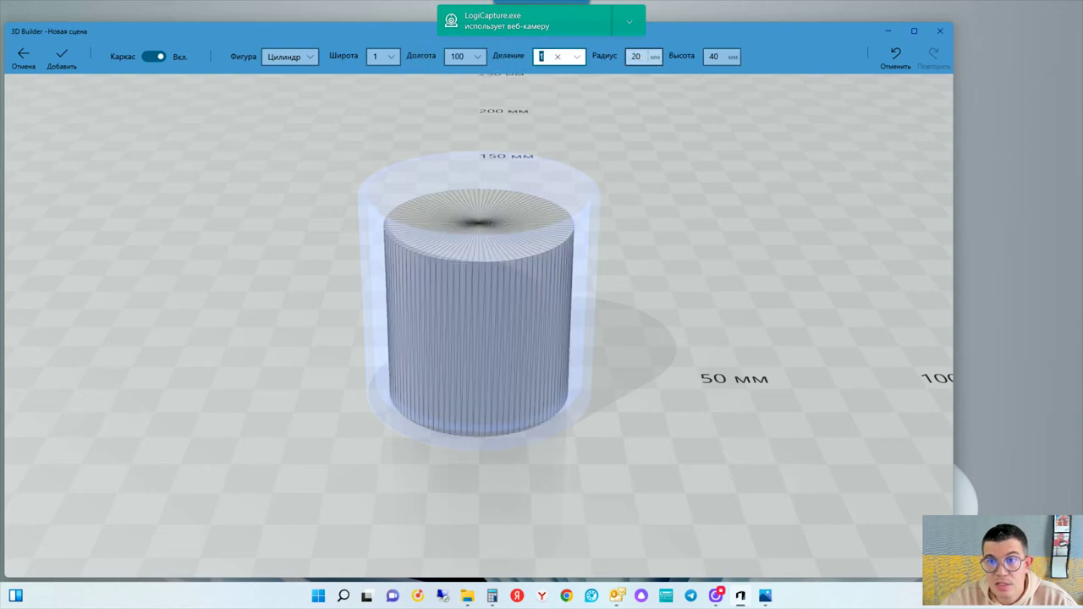
Step: Set radius 25 mm and height 3 mm, toggle the wireframe preview, and add the disc
left_click(648, 60)
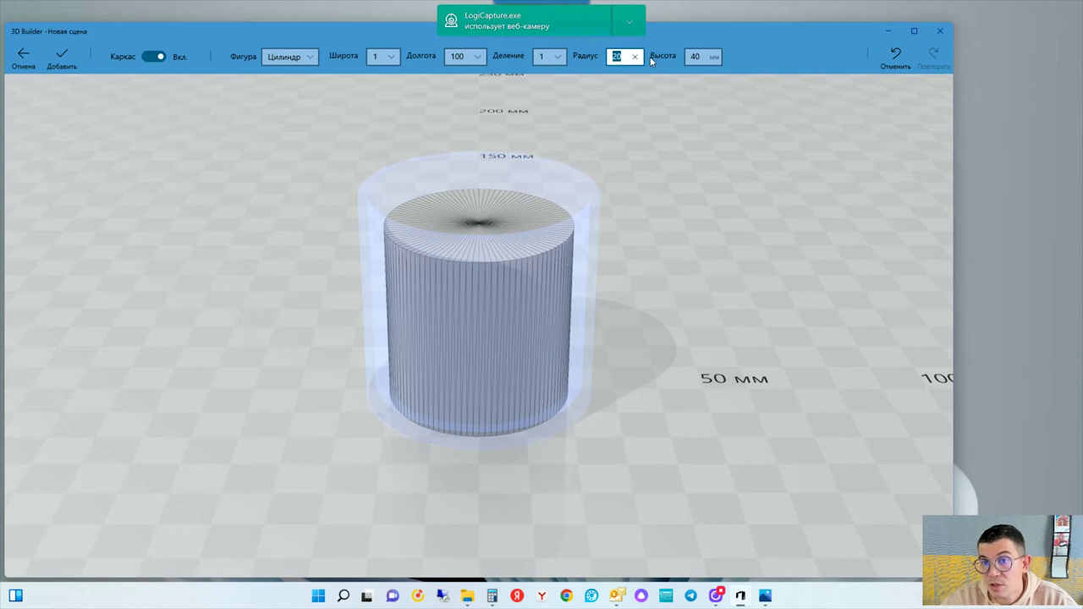
type("25")
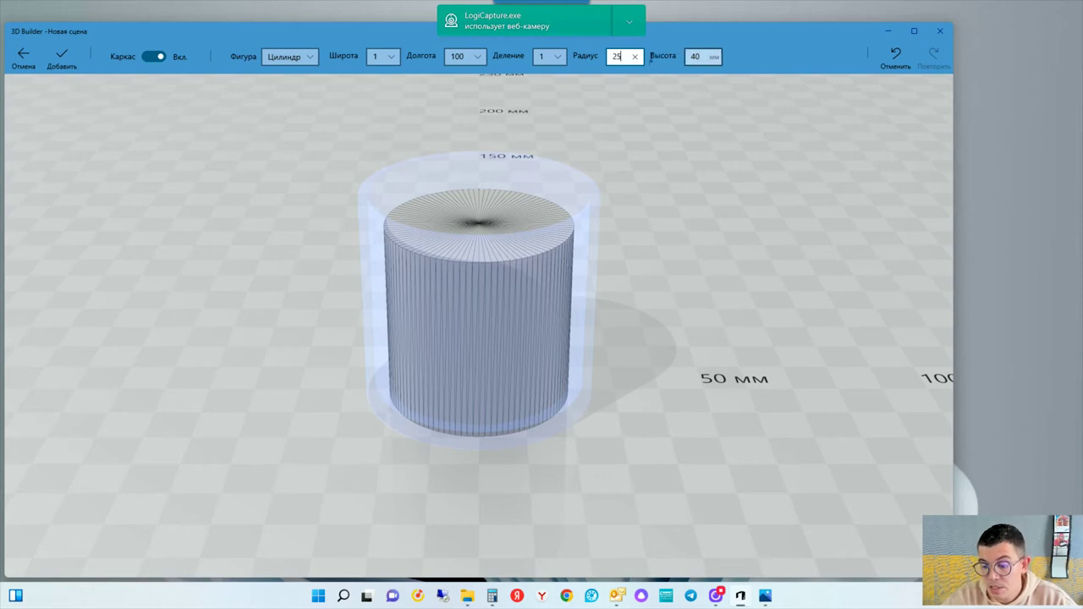
left_click(701, 56)
type("3")
key("Return")
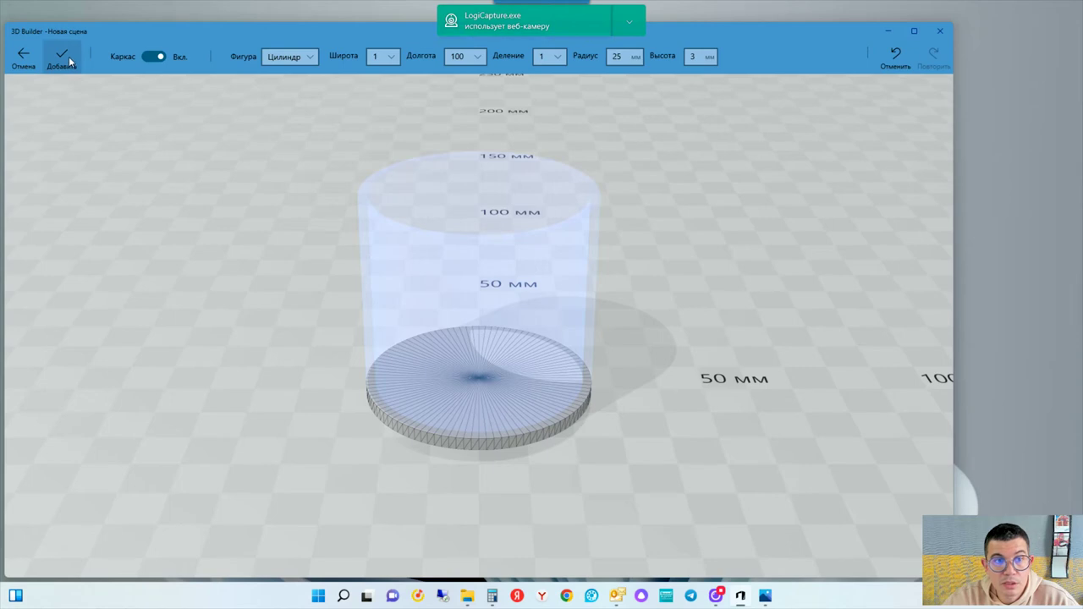
left_click(154, 57)
left_click(154, 57)
left_click(154, 57)
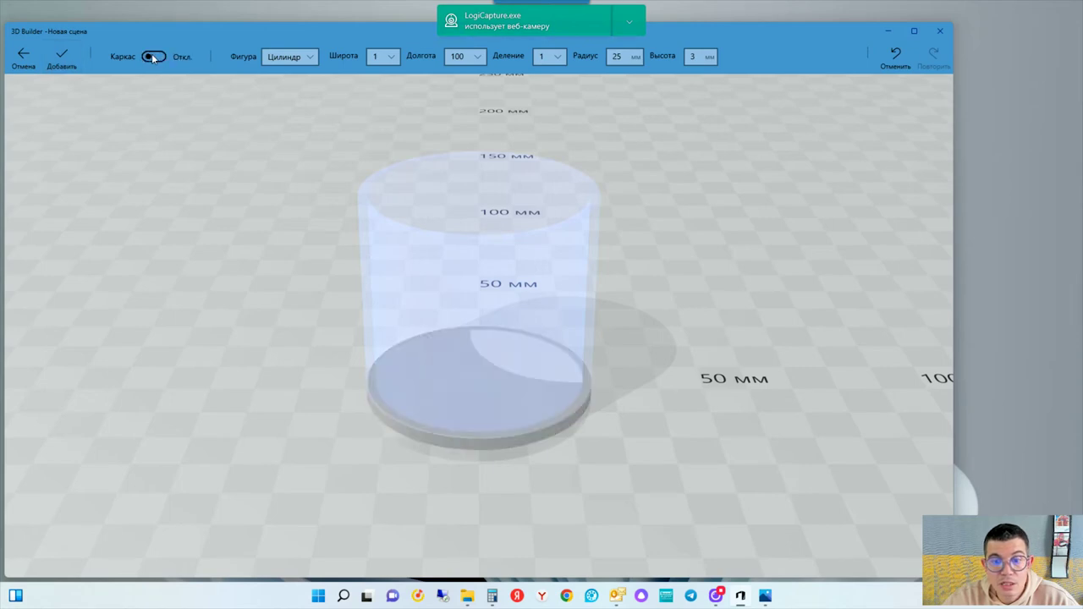
left_click(150, 57)
left_click(63, 54)
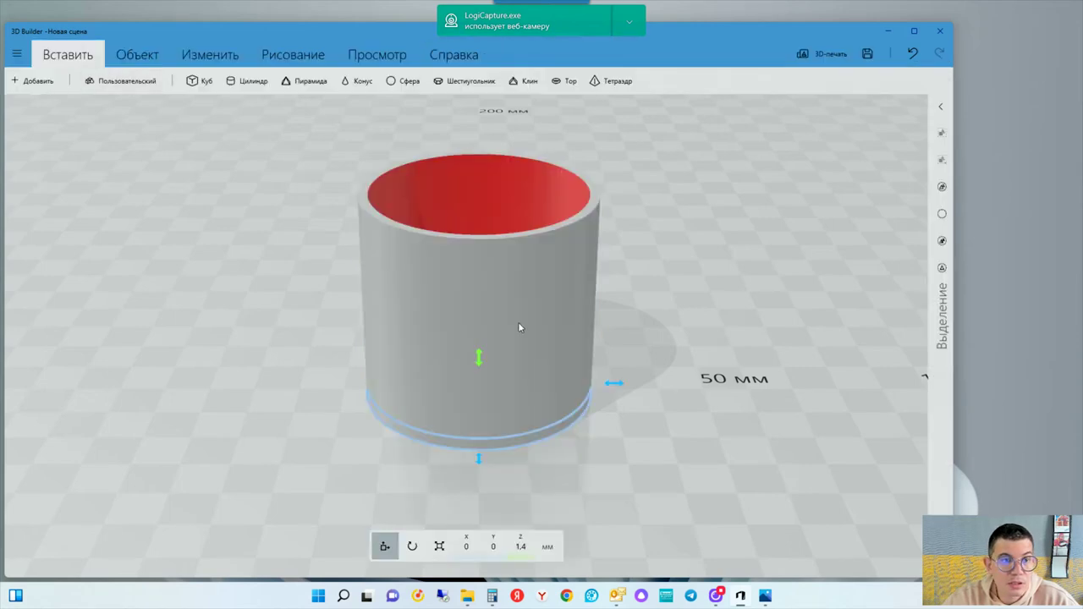
Step: Lift the 3 mm disc to Z 69.84 mm above the cup's opening, checking it from several angles
mouse_move(483, 462)
left_mouse_down()
mouse_move(528, 140)
mouse_move(522, 212)
left_mouse_up()
key("ctrl+z")
left_click_drag(480, 362, 515, 94)
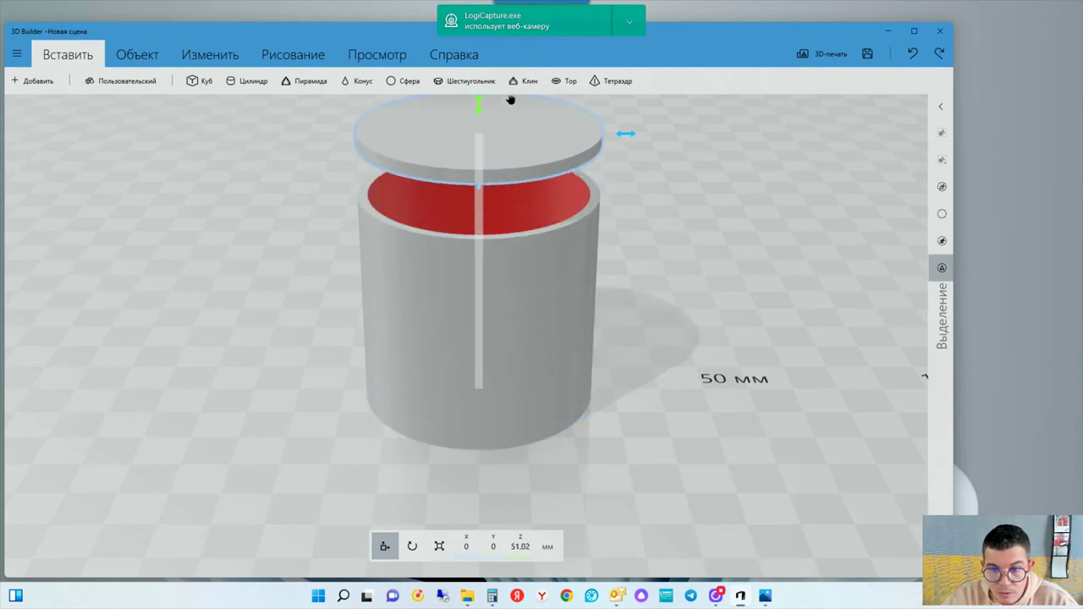
mouse_move(628, 252)
left_mouse_down()
mouse_move(627, 197)
mouse_move(623, 350)
mouse_move(627, 269)
mouse_move(630, 297)
left_mouse_up()
mouse_move(474, 228)
left_mouse_down()
mouse_move(489, 305)
mouse_move(498, 287)
mouse_move(500, 307)
mouse_move(520, 201)
mouse_move(522, 280)
mouse_move(472, 246)
mouse_move(496, 198)
left_mouse_up()
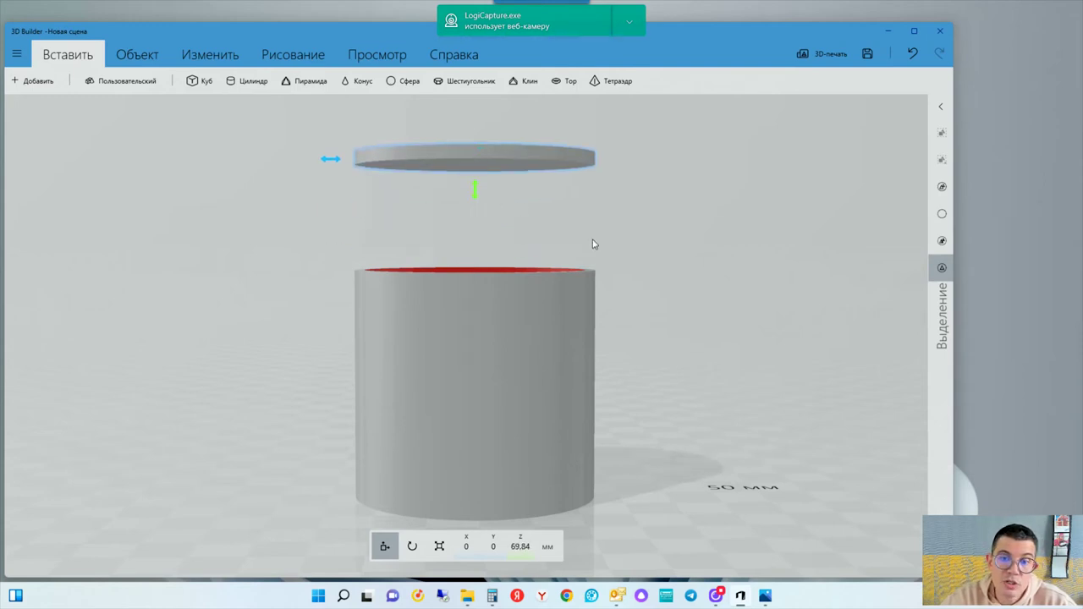
left_click_drag(627, 265, 618, 329)
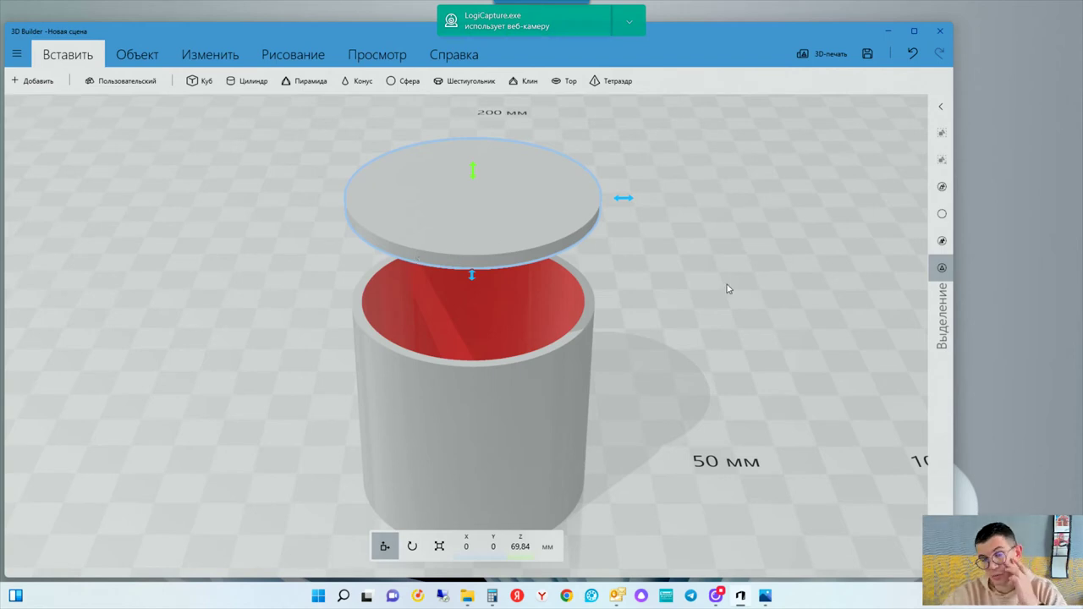
left_click_drag(702, 299, 706, 253)
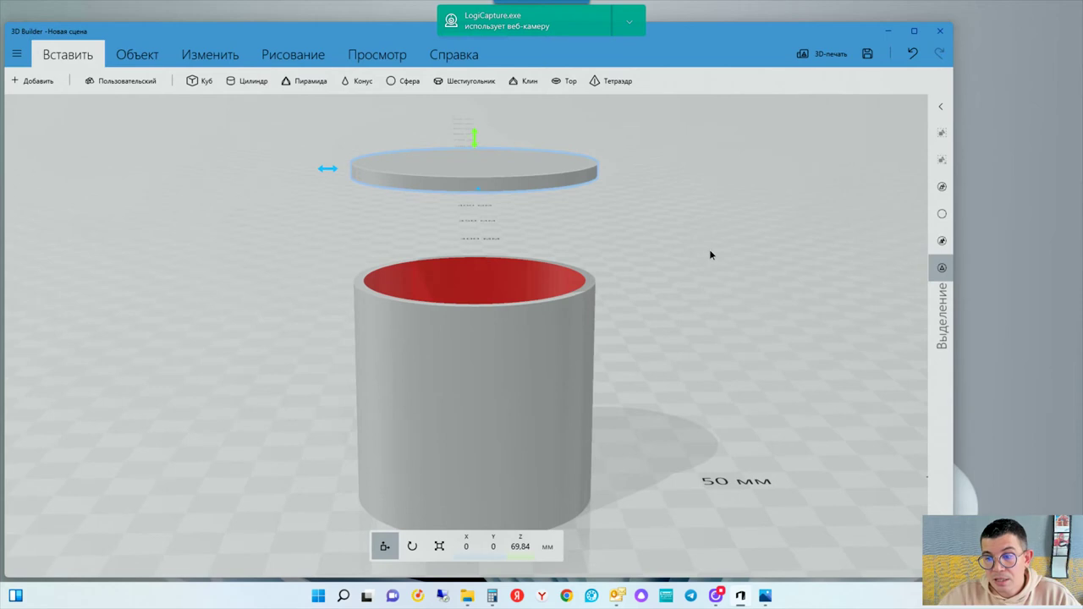
mouse_move(710, 255)
left_mouse_down()
mouse_move(705, 206)
mouse_move(709, 242)
left_mouse_up()
left_click(138, 82)
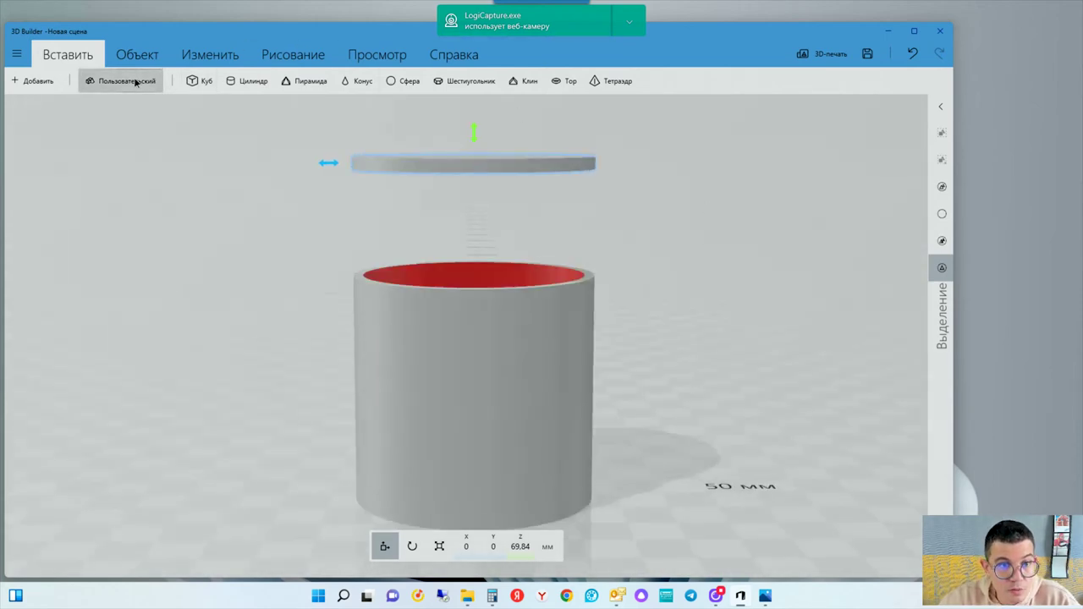
Step: Make the custom shape a cylinder with latitude 1 and longitude 100
left_click(291, 65)
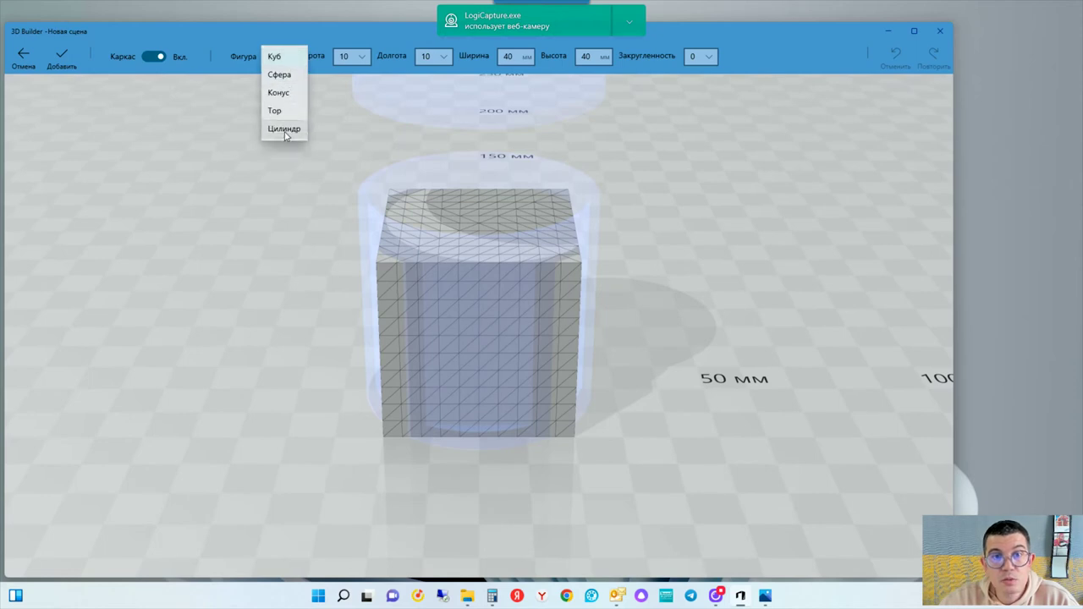
left_click(286, 136)
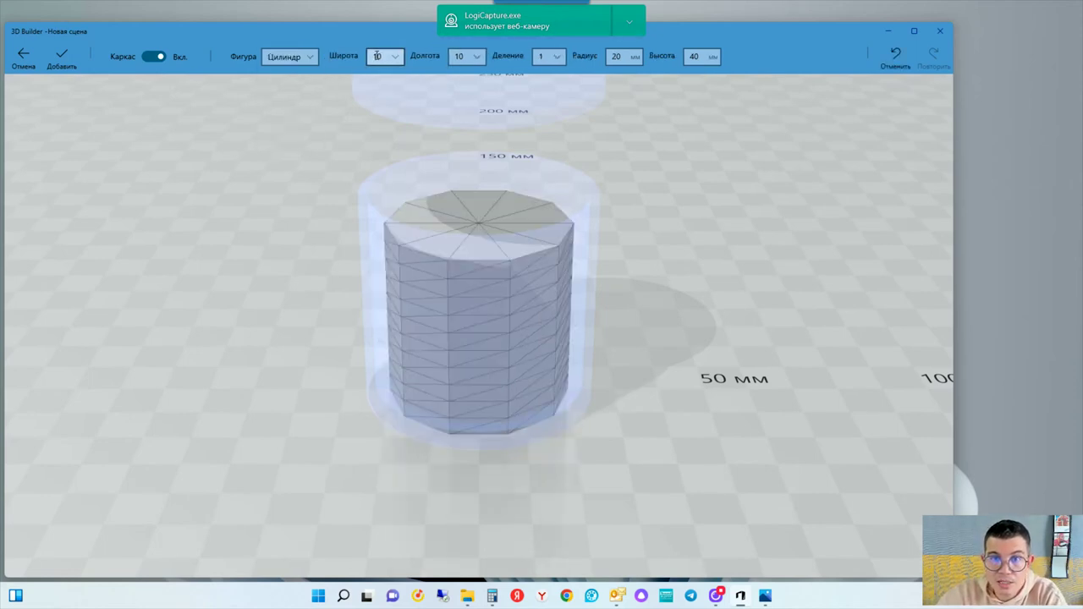
left_click(392, 59)
key("BackSpace")
left_click(474, 57)
key("BackSpace")
key("BackSpace")
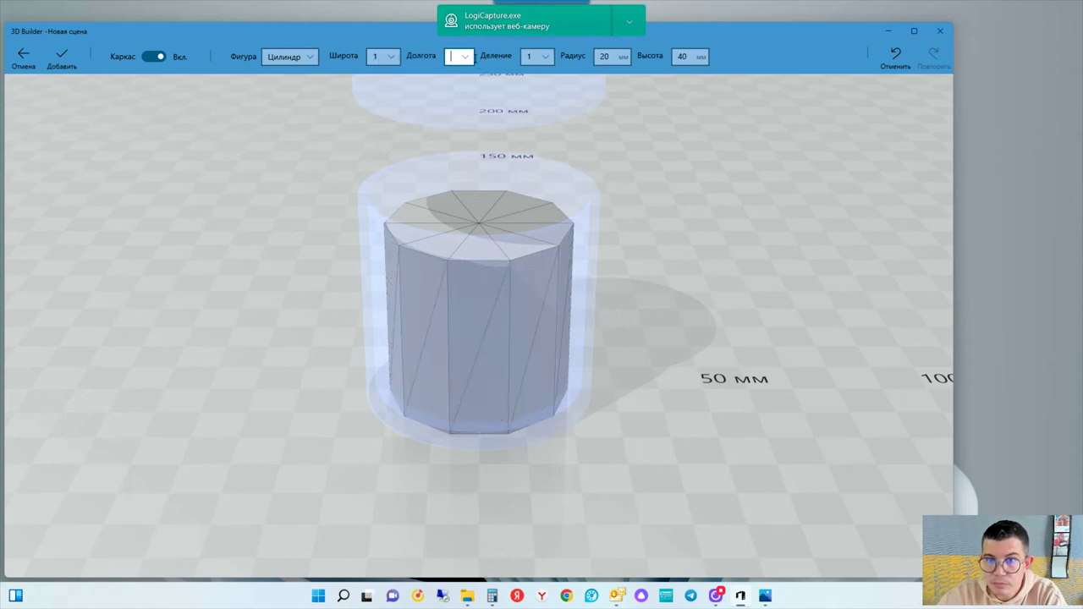
type("100")
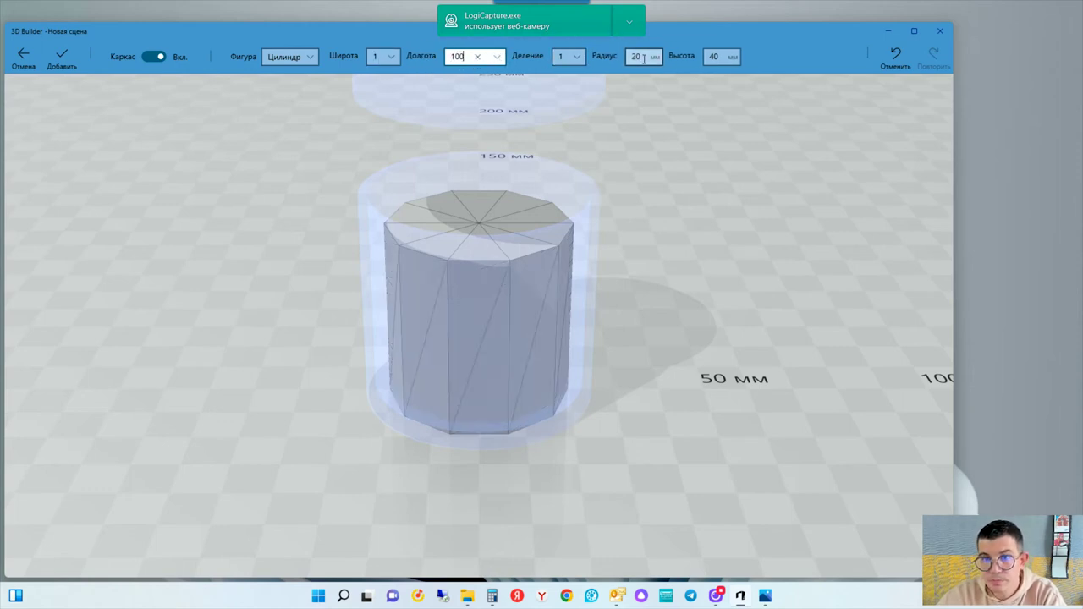
left_click(637, 61)
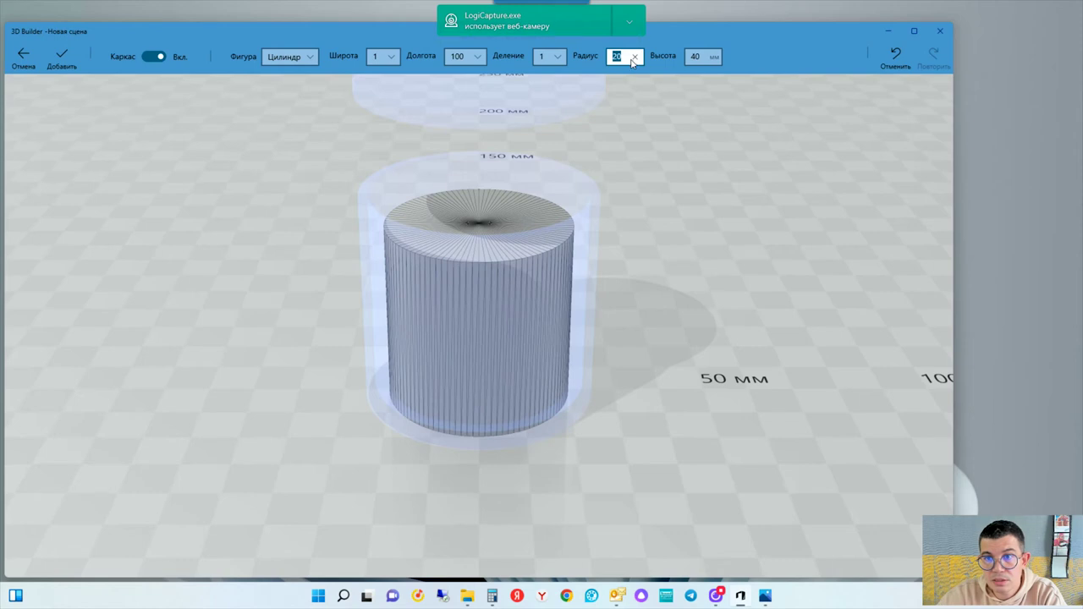
Step: Set radius 23 mm and height 3 mm and add the disc
type("23")
left_click(695, 56)
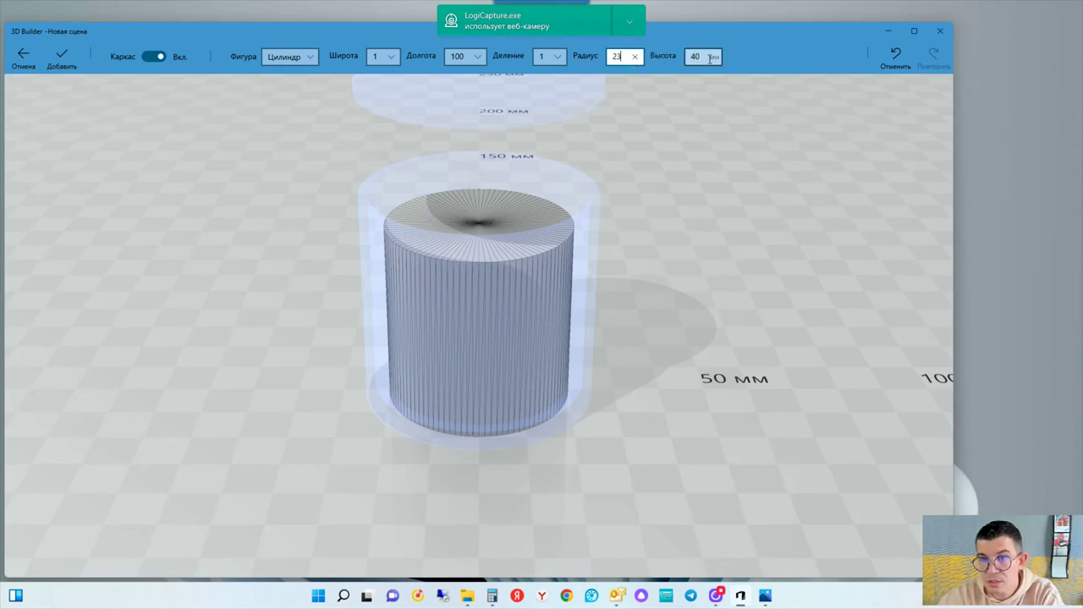
type("3")
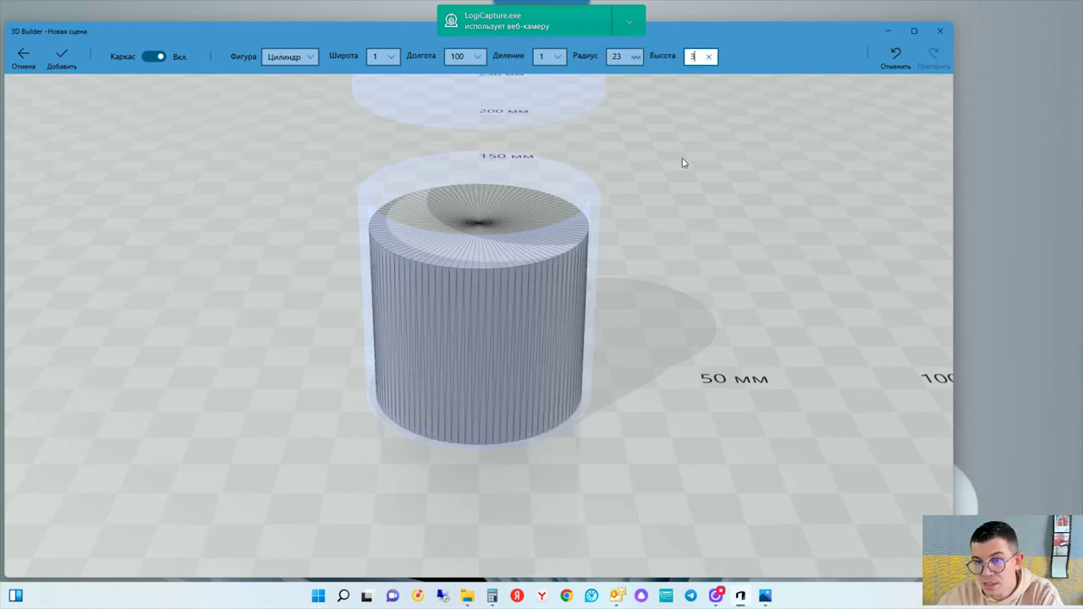
left_click(681, 162)
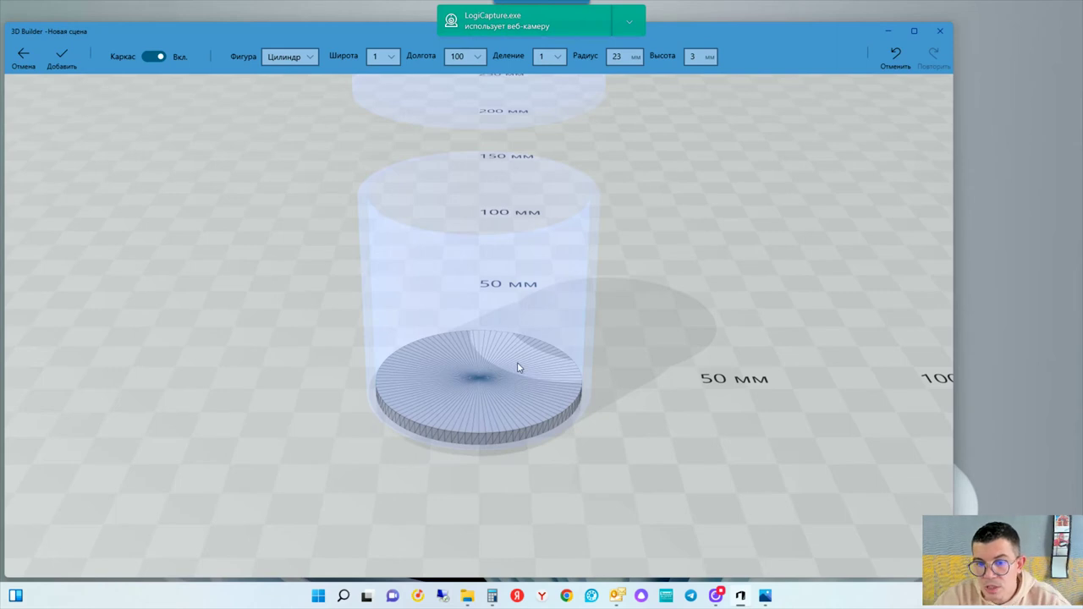
left_click(63, 55)
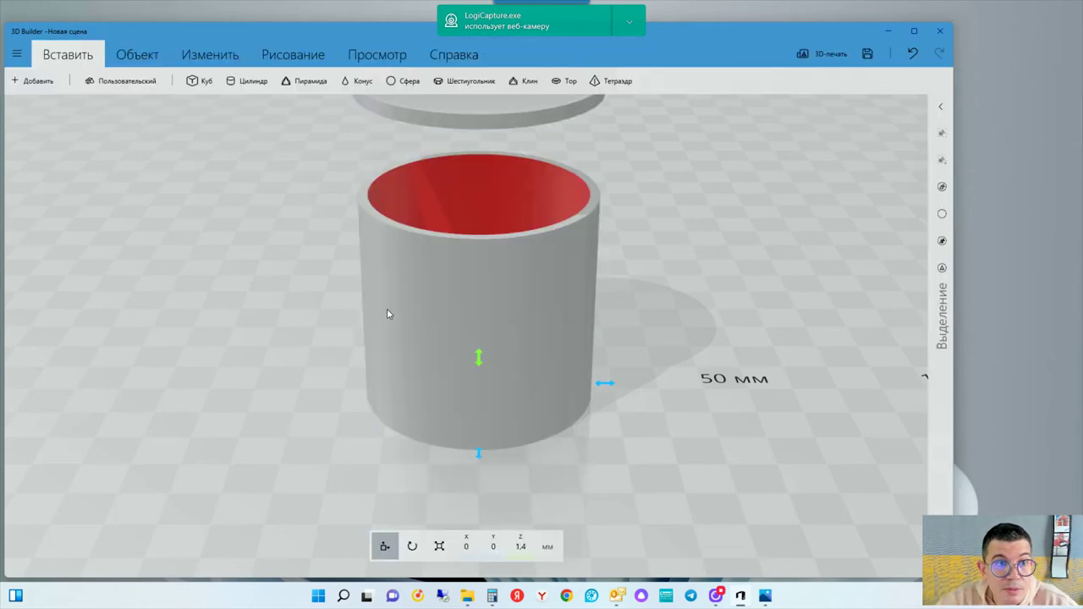
Step: Lift the 23 mm disc up under the 25 mm disc above the cup
left_click_drag(479, 363, 461, 72)
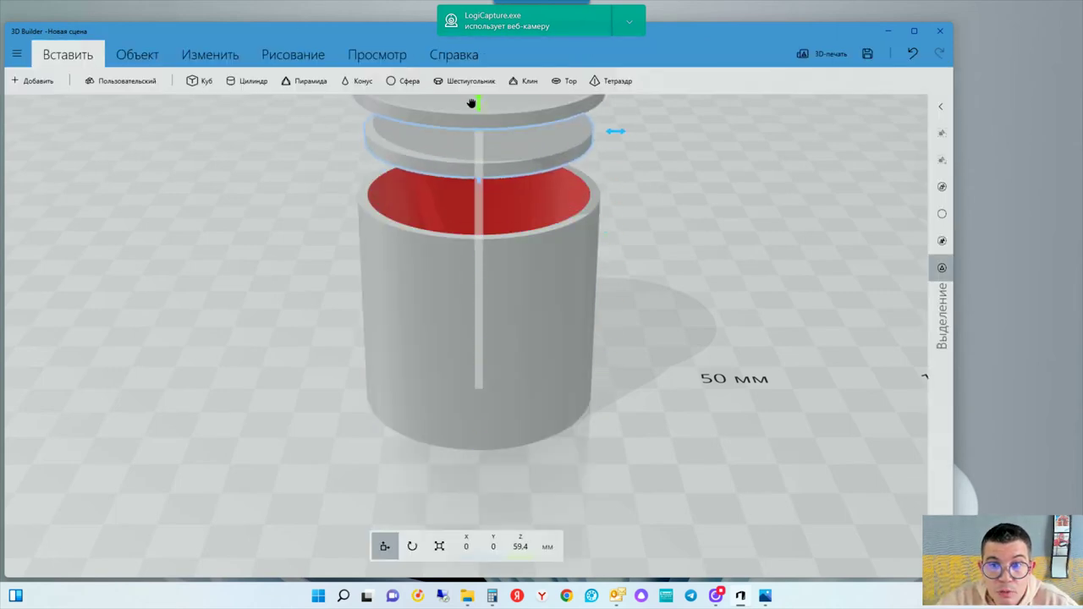
mouse_move(629, 253)
right_mouse_down()
mouse_move(626, 305)
mouse_move(624, 197)
mouse_move(626, 236)
right_mouse_up()
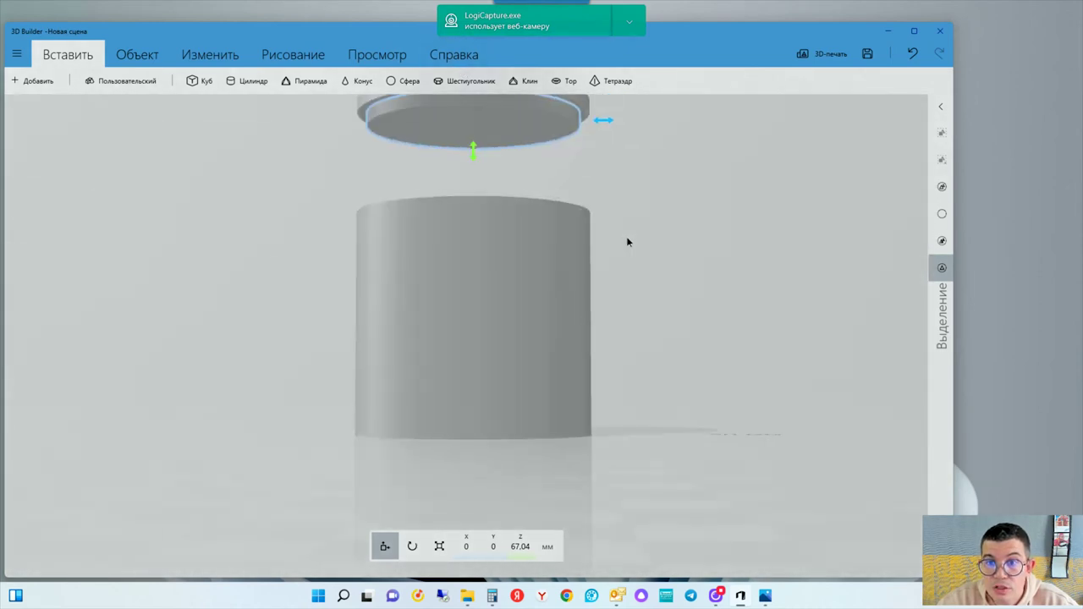
scroll(709, 292, "down", 2)
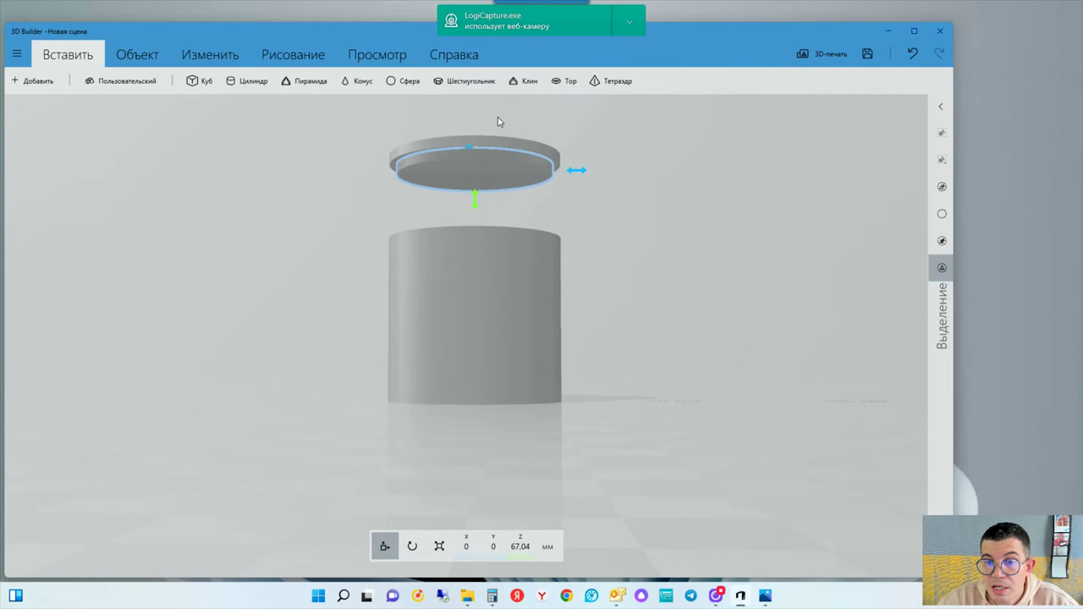
scroll(498, 121, "up", 2)
scroll(518, 201, "down", 2)
mouse_move(518, 200)
right_mouse_down()
mouse_move(585, 212)
mouse_move(612, 315)
mouse_move(615, 223)
mouse_move(618, 234)
right_mouse_up()
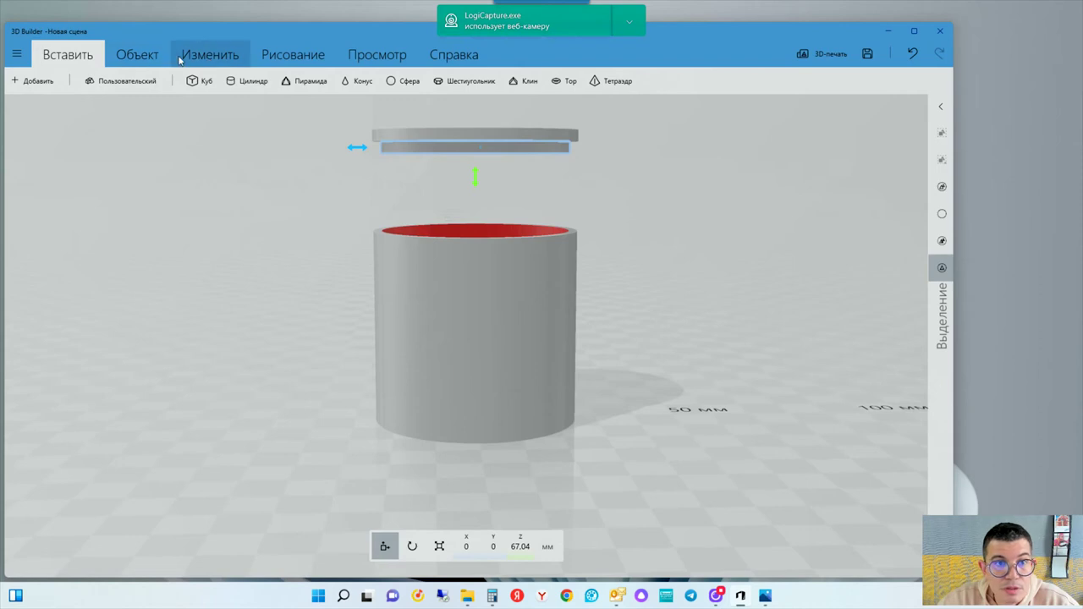
Step: Select both slabs, merge them into one lid, test its fit on the cup, then raise it again
left_click(137, 54)
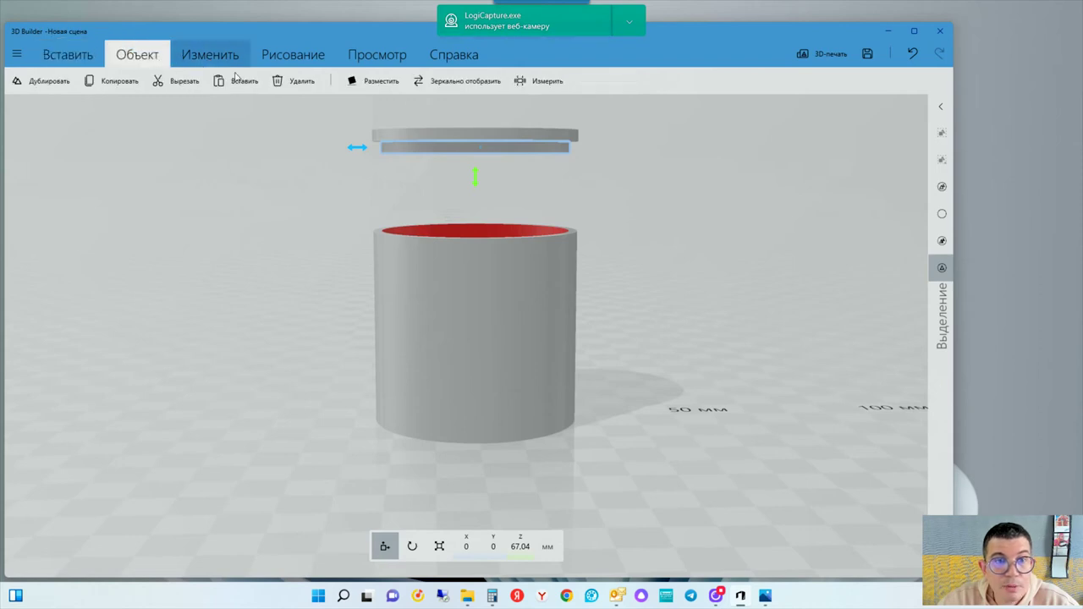
left_click(473, 138)
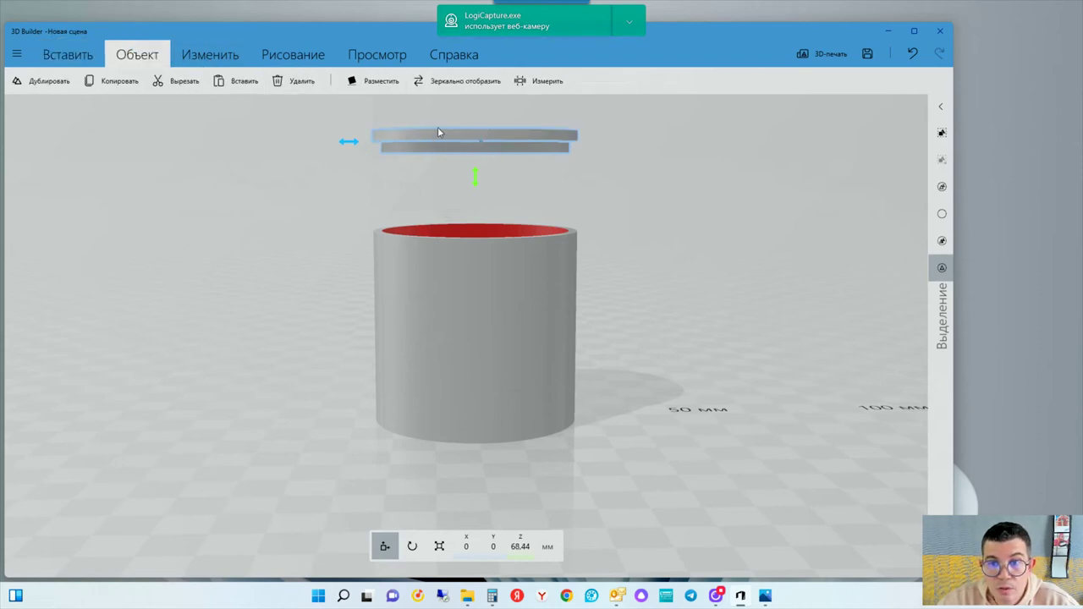
left_click(223, 54)
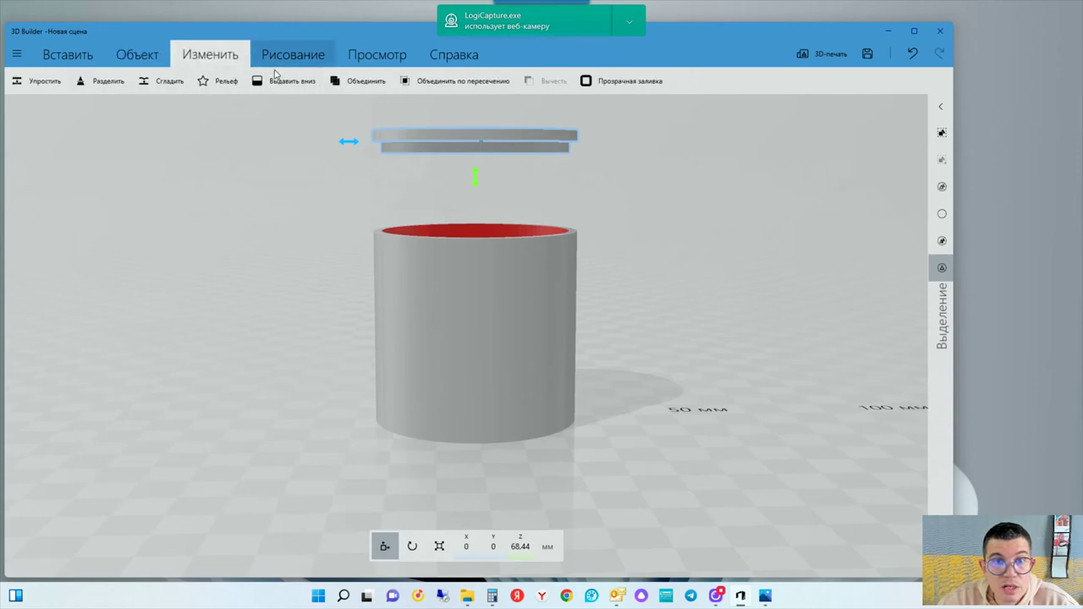
left_click(355, 82)
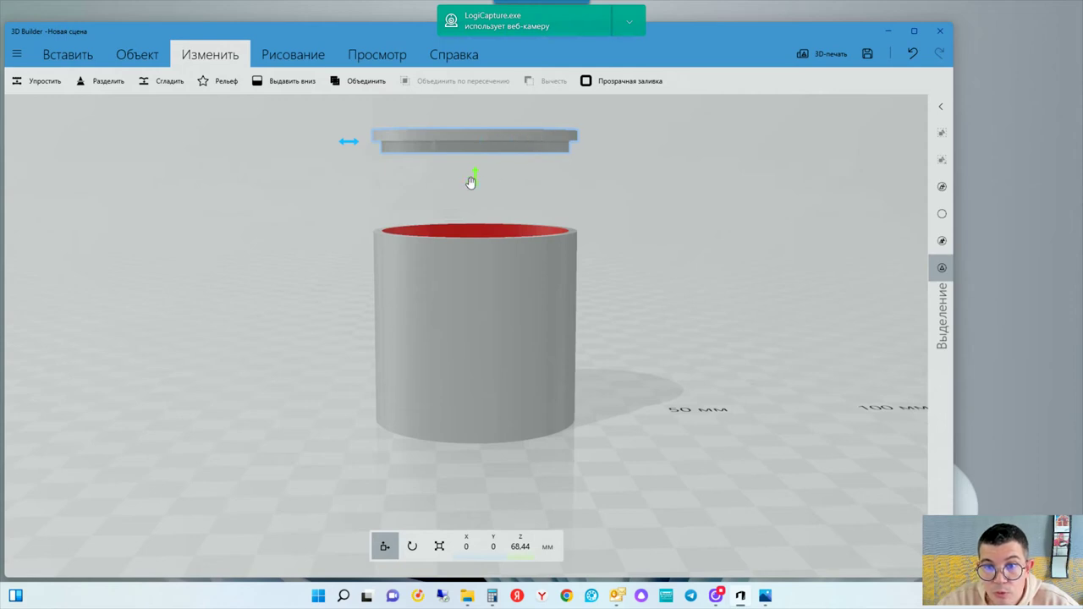
left_click_drag(475, 178, 480, 269)
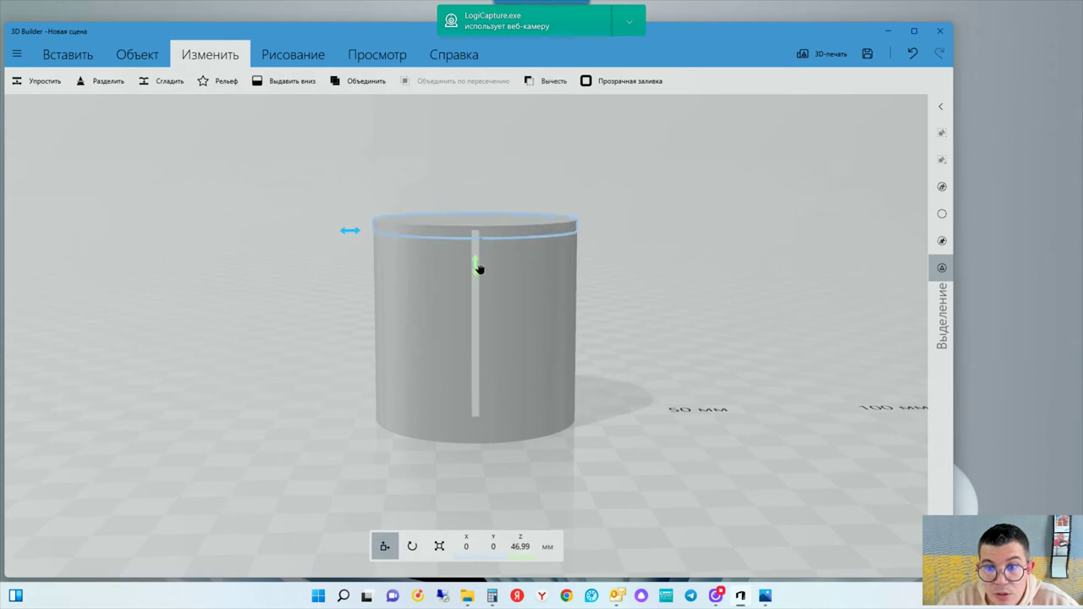
left_click_drag(479, 269, 480, 191)
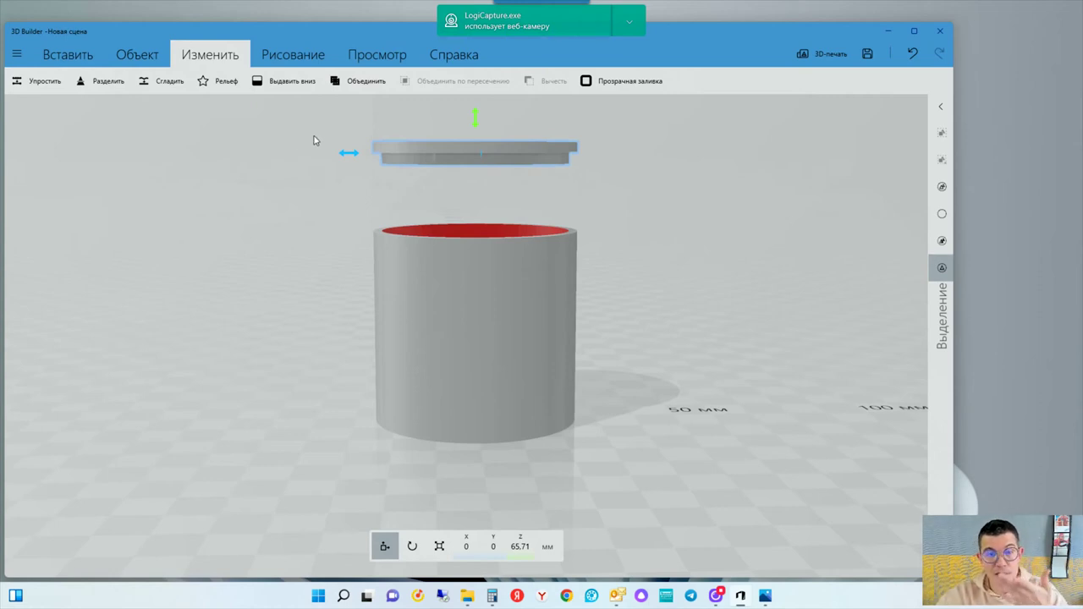
left_click(123, 54)
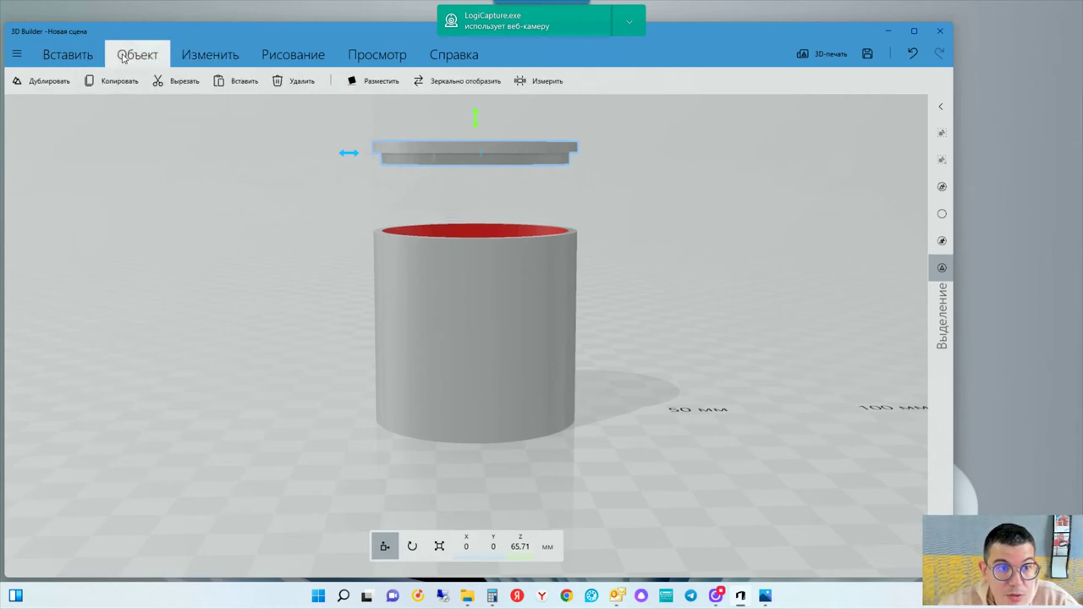
Step: Insert a new shape as a cylinder with latitude 1 and longitude 100
left_click(78, 55)
left_click(118, 80)
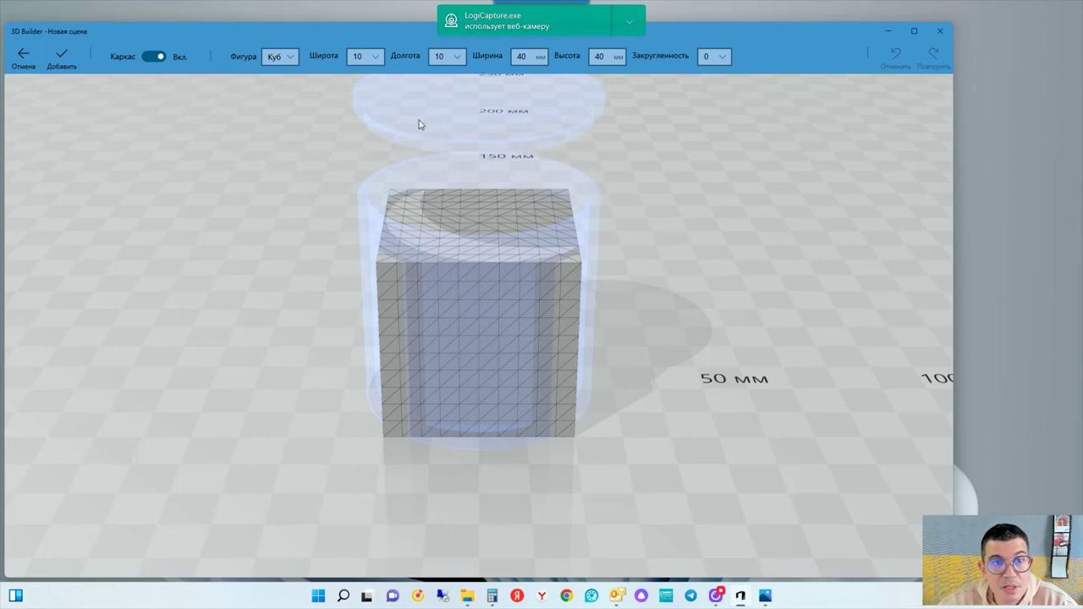
left_click(280, 56)
left_click(284, 130)
left_click(382, 57)
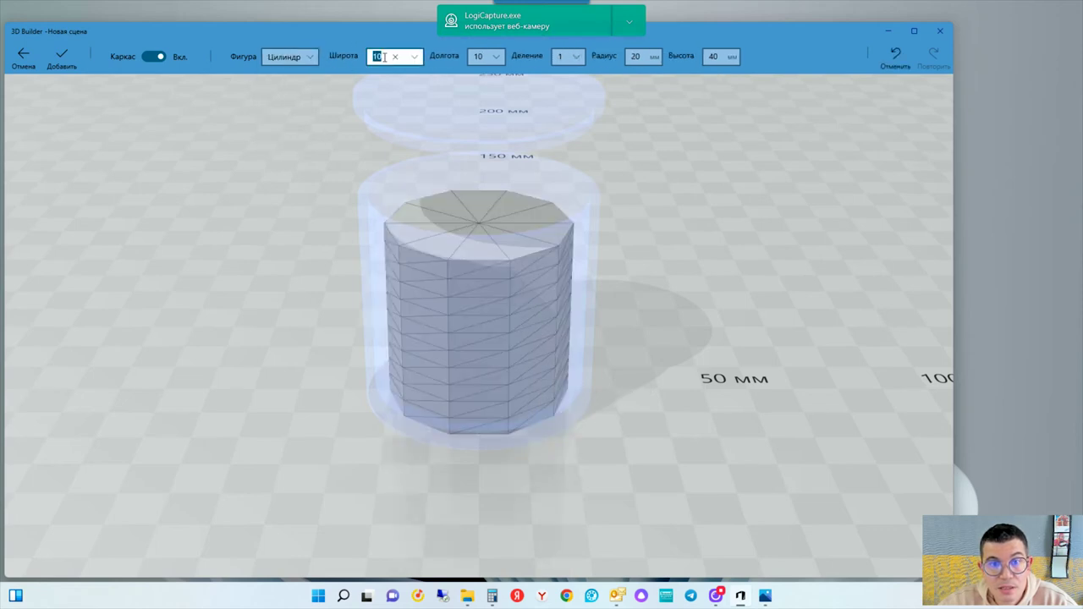
type("1")
left_click(465, 57)
type("100")
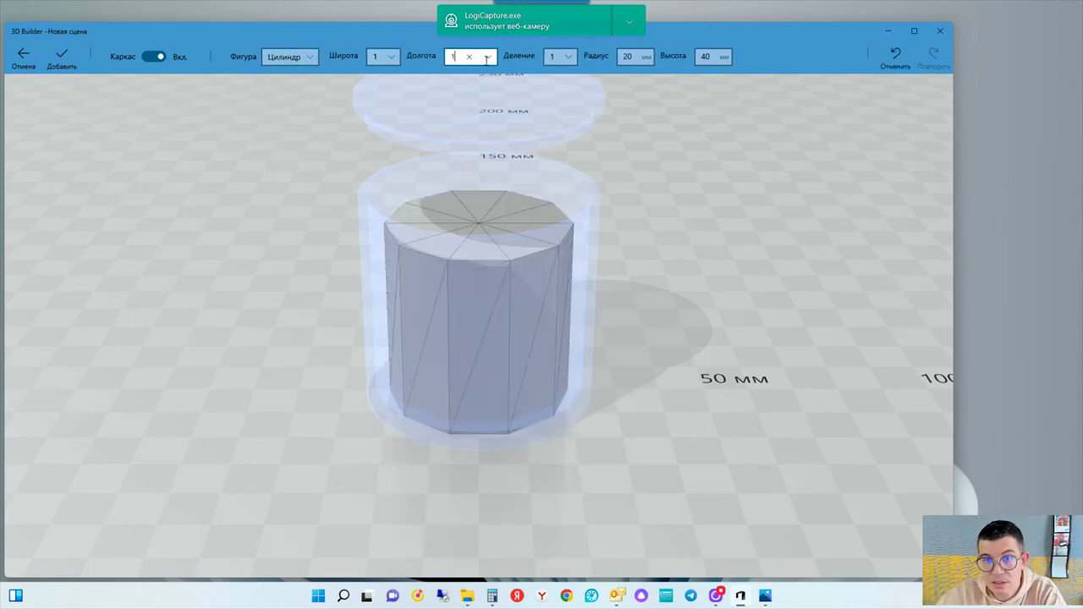
left_click(641, 56)
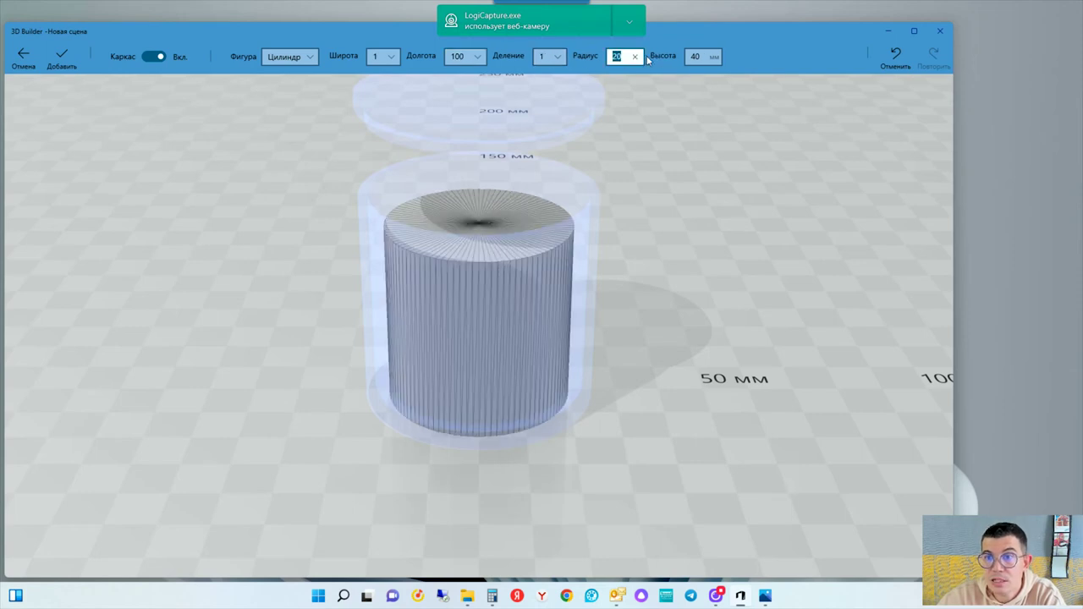
Step: Set radius 21 mm and height 3 mm and add the disc
type("21")
left_click(695, 57)
type("3")
left_click(636, 167)
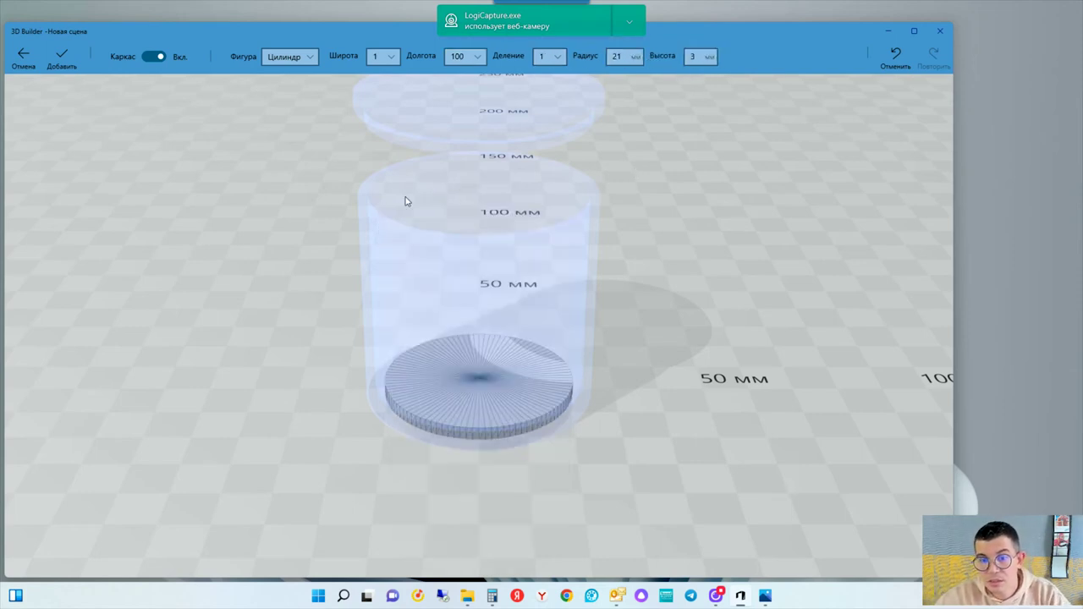
left_click(64, 56)
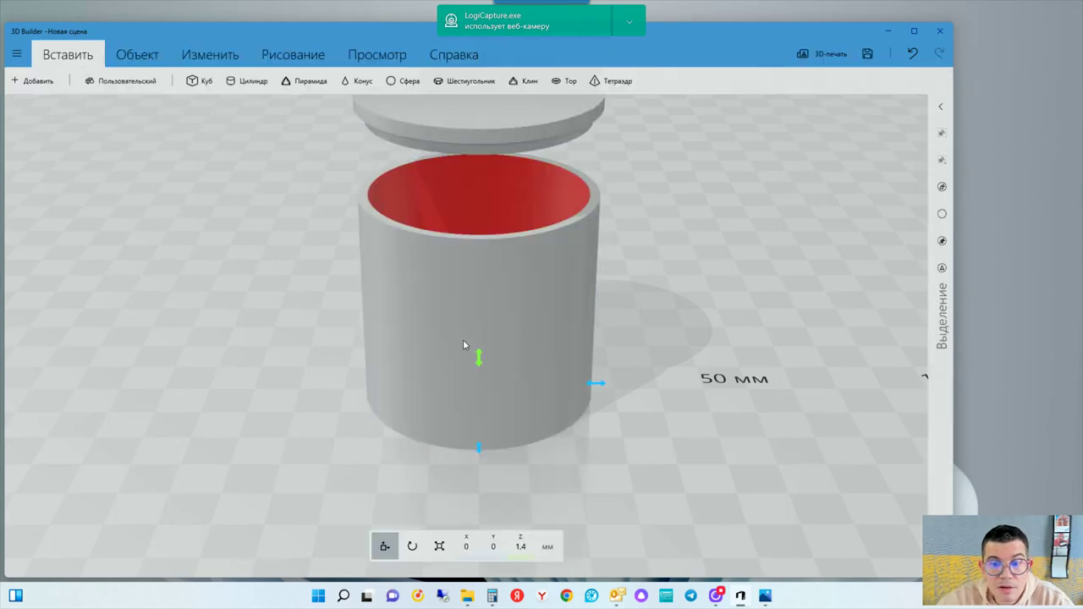
Step: Raise the thin disc up beneath the lid, then try moving the lid and undo it
left_click_drag(479, 357, 495, 79)
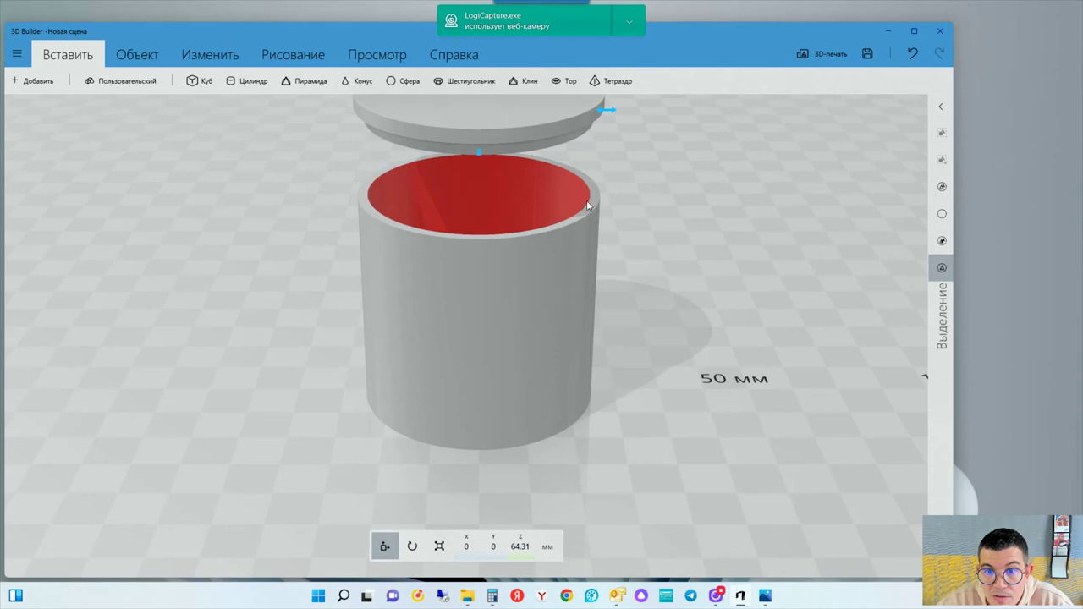
mouse_move(587, 204)
middle_mouse_down()
mouse_move(587, 178)
mouse_move(591, 328)
middle_mouse_up()
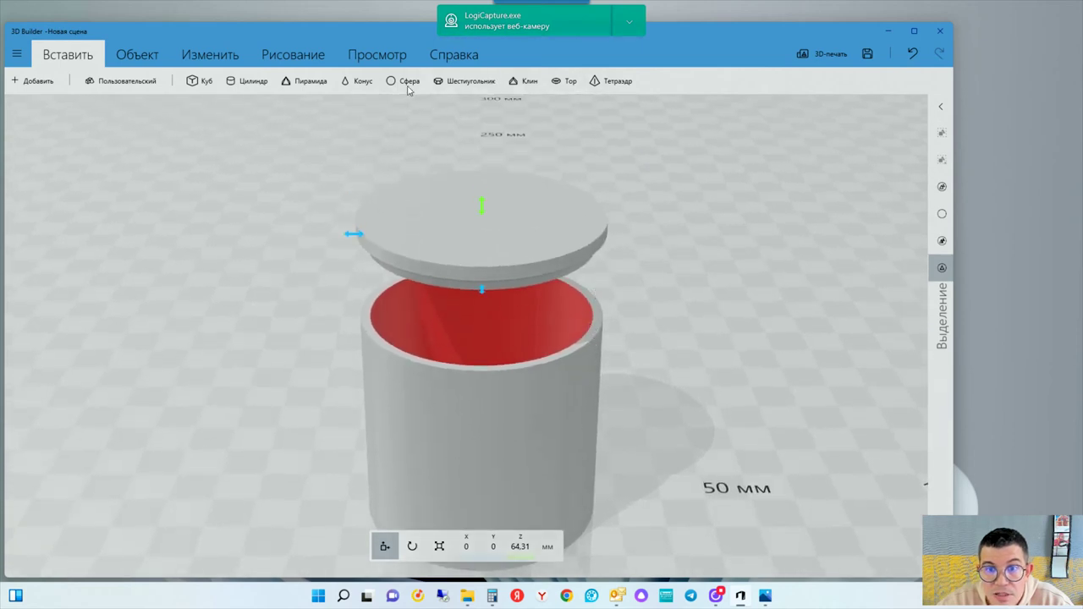
left_click(210, 54)
left_click(580, 233)
mouse_move(630, 317)
middle_mouse_down()
mouse_move(639, 174)
mouse_move(649, 240)
middle_mouse_up()
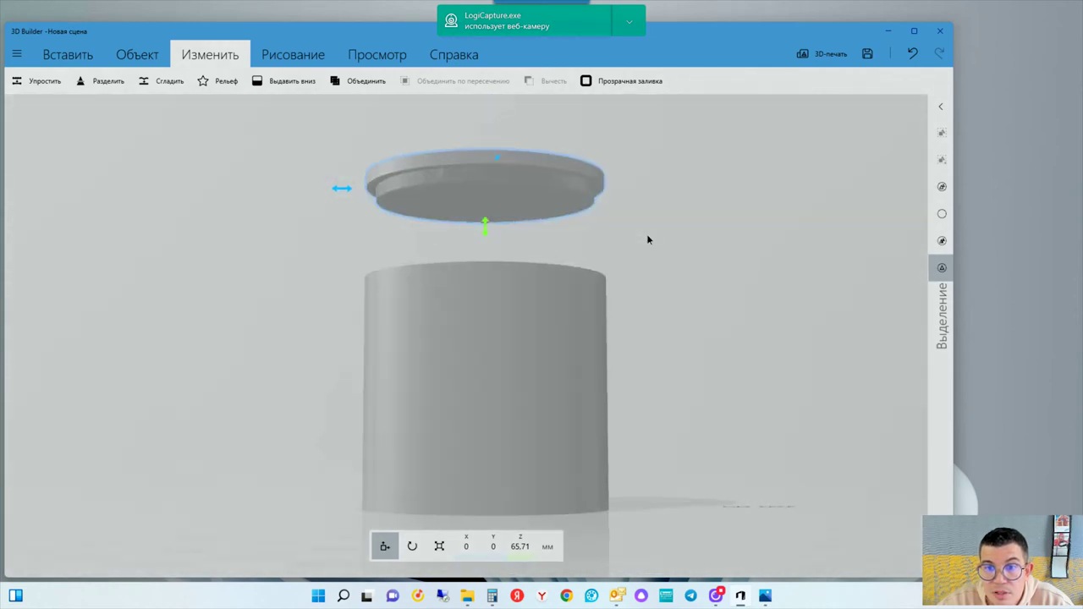
left_click_drag(484, 225, 488, 194)
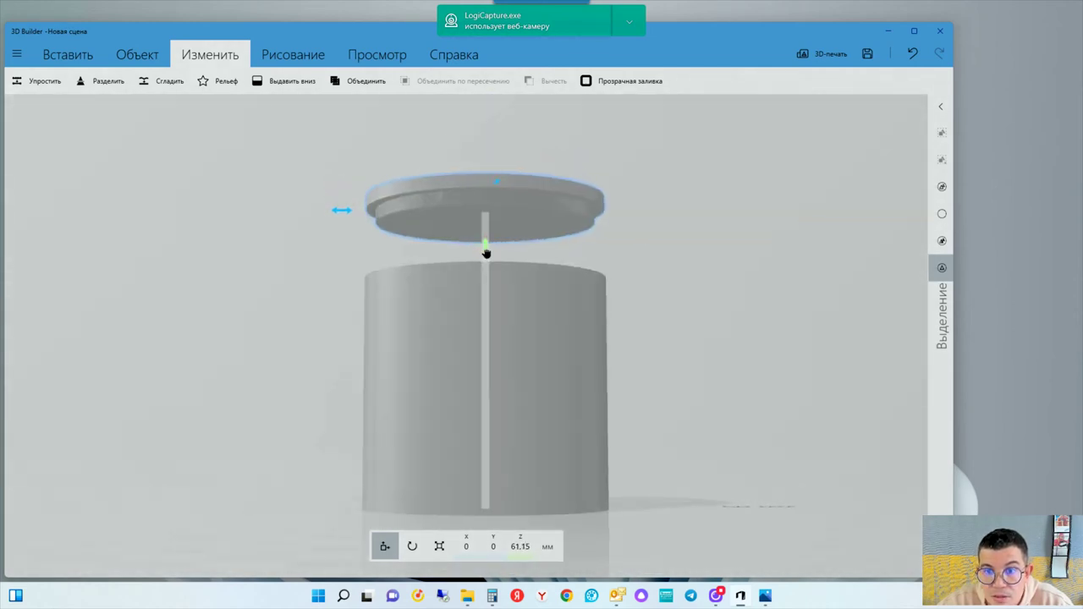
key("ctrl+z")
Step: Lower the disc under the lid, try subtracting it with Вычесть, and undo that and the lift
left_click(509, 220, "ctrl")
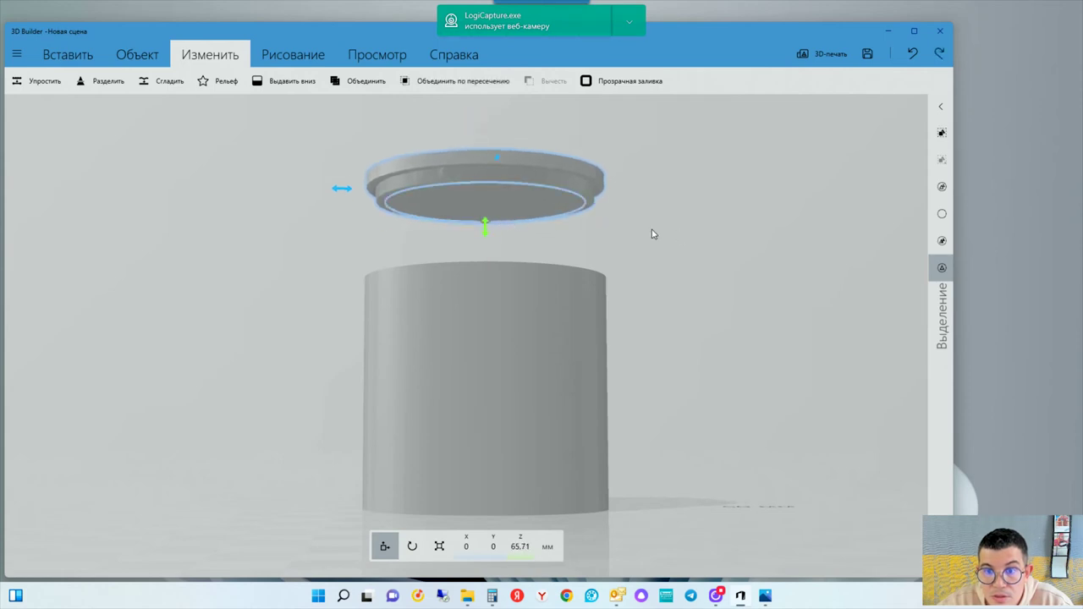
left_click_drag(484, 229, 491, 245)
left_click(523, 194)
left_click_drag(485, 229, 490, 236)
left_click(548, 81)
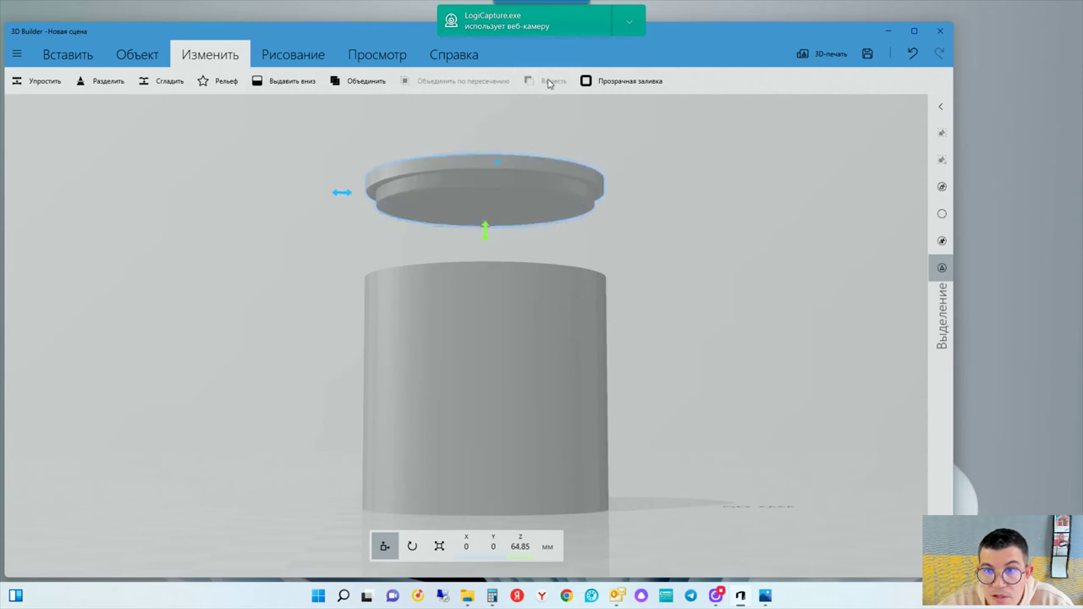
key("ctrl+z")
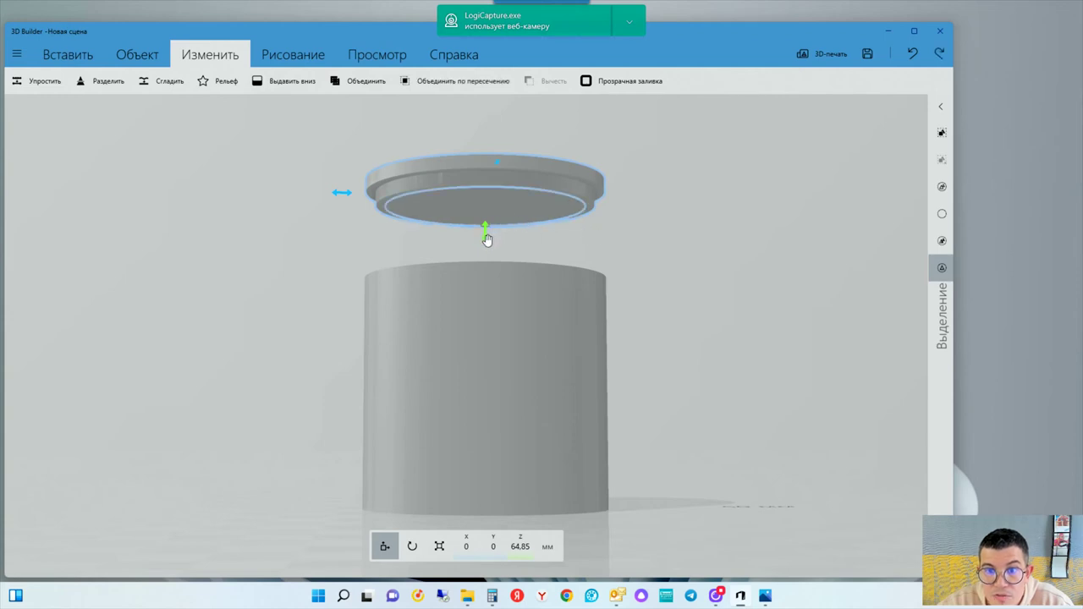
left_click_drag(484, 230, 495, 215)
key("ctrl+z")
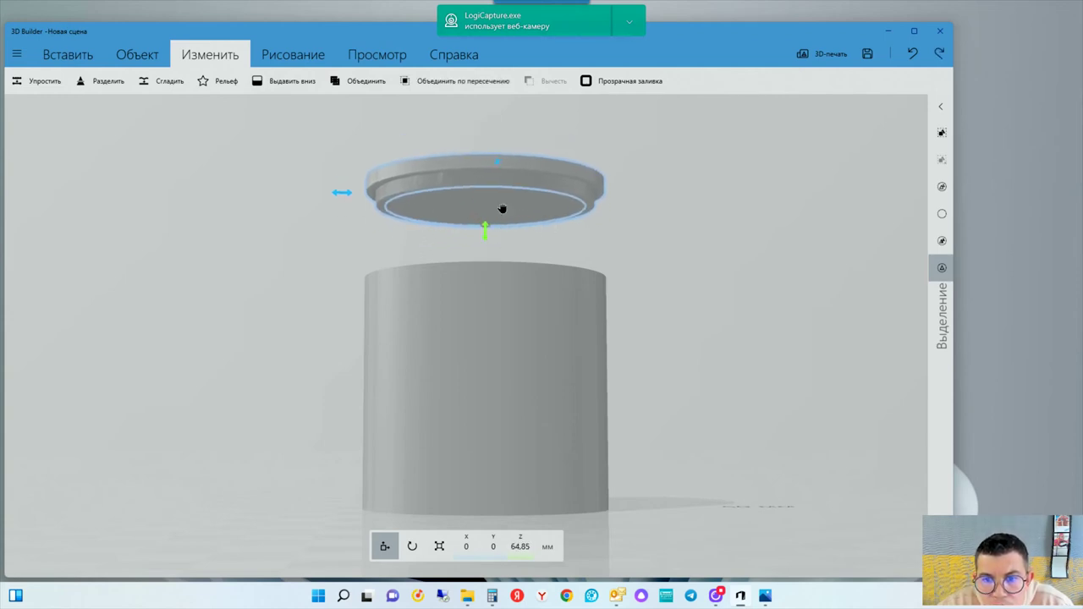
Step: Lift the outer lid above the disc, select both parts, and enter Рисование > Цвет mode
left_click_drag(485, 229, 499, 207)
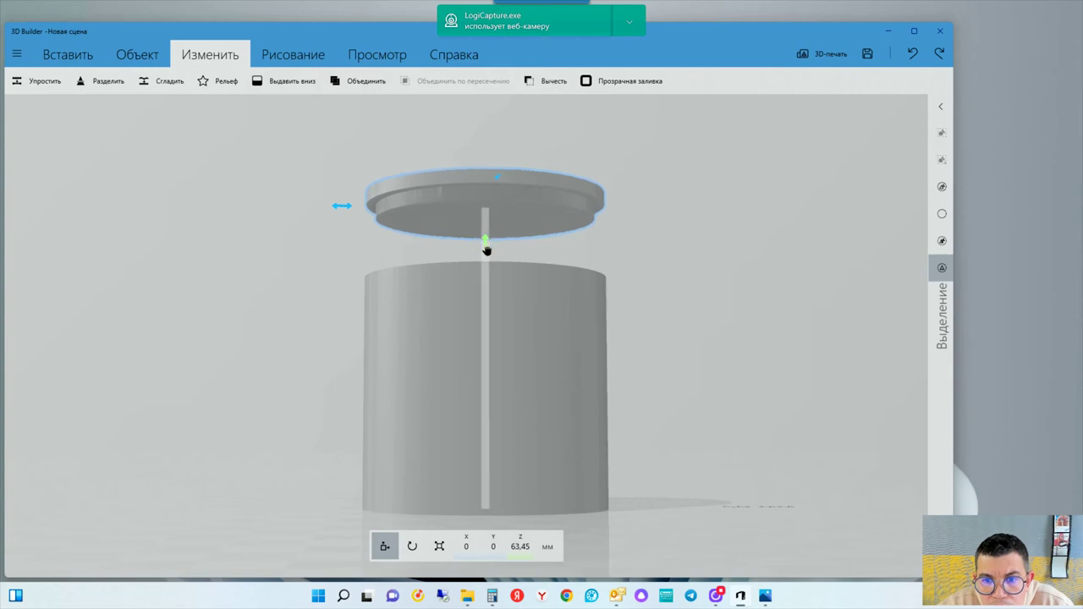
left_click(514, 203, "ctrl")
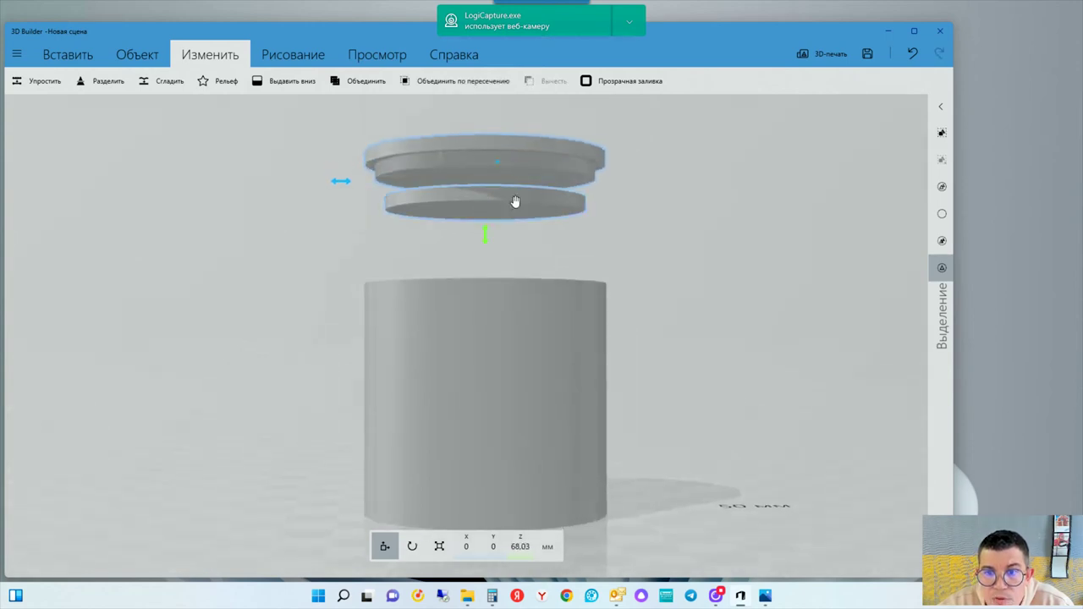
left_click(275, 60)
left_click(106, 80)
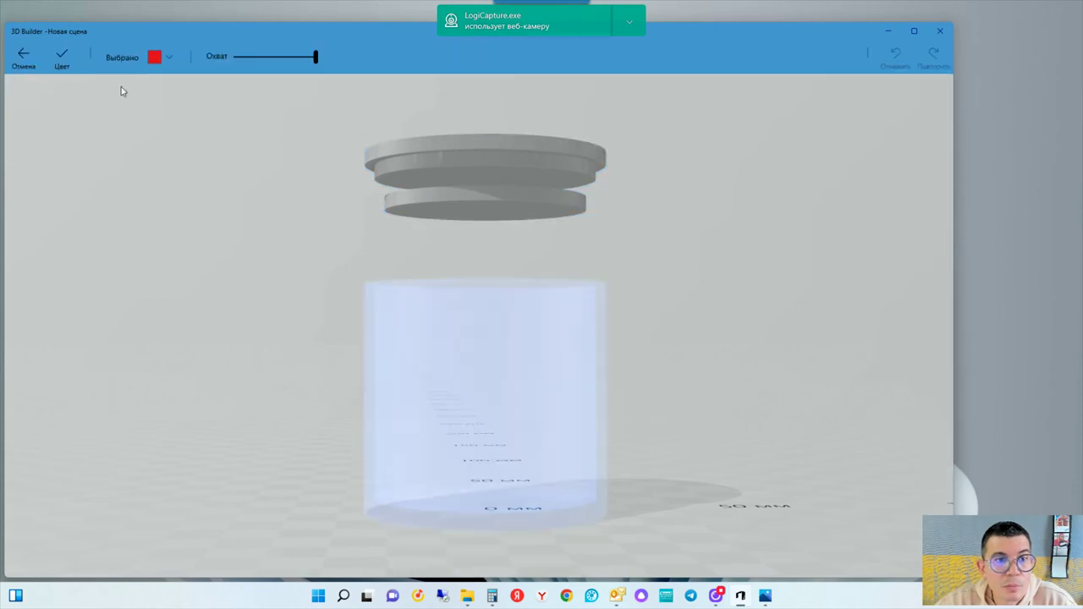
Step: Choose yellow from Выбрано, reselect the lower disc, and paint it yellow
left_click(160, 61)
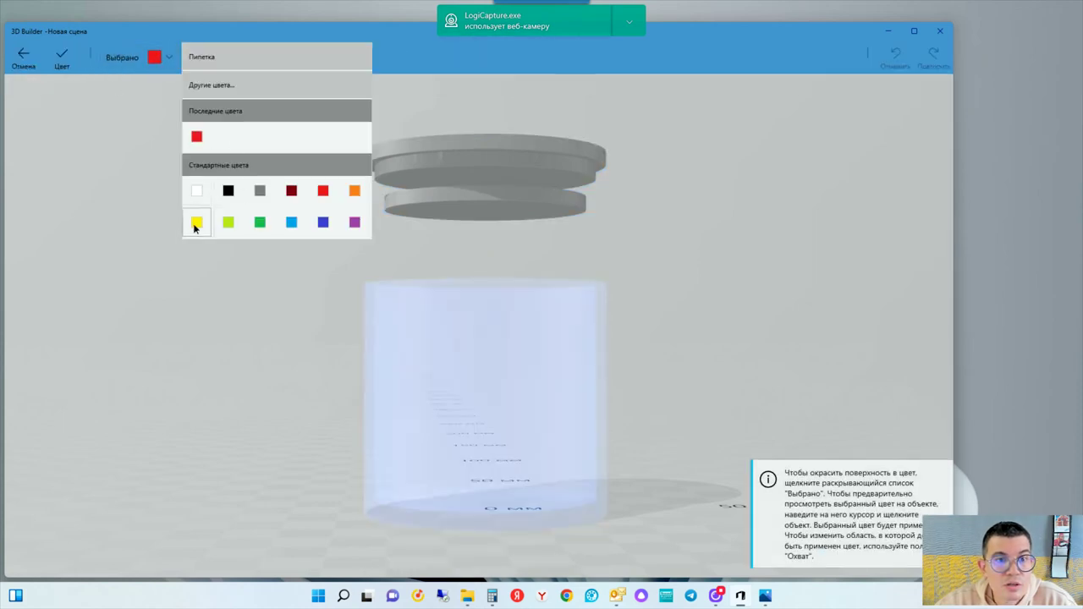
left_click(196, 222)
left_click(67, 56)
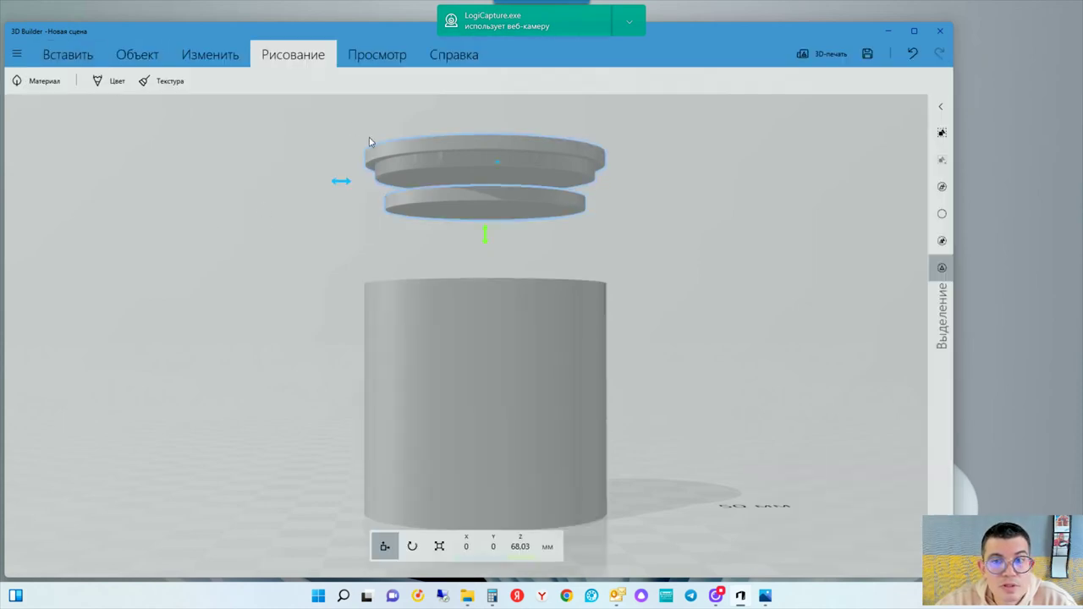
left_click(514, 207)
mouse_move(511, 261)
right_mouse_down()
mouse_move(515, 394)
mouse_move(542, 217)
right_mouse_up()
left_click(498, 197, "ctrl")
left_click(106, 82)
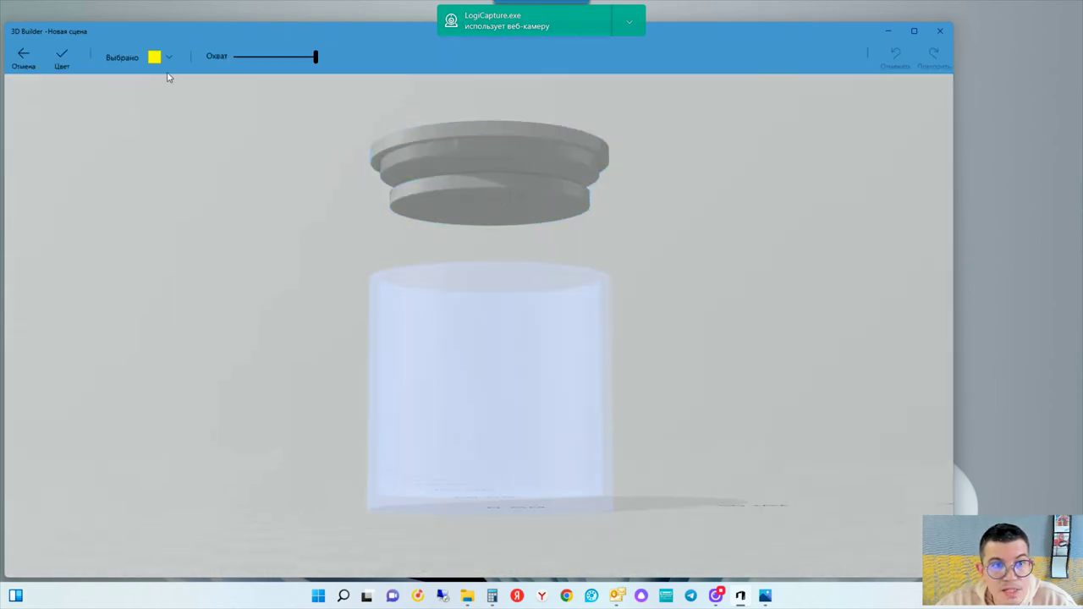
left_click(156, 57)
left_click(194, 141)
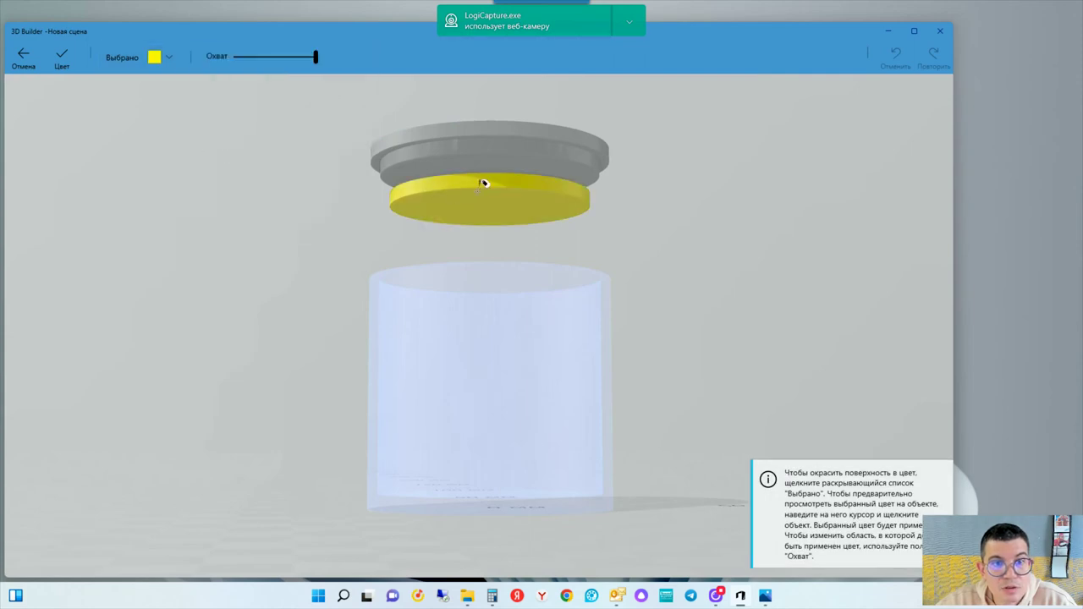
left_click(62, 55)
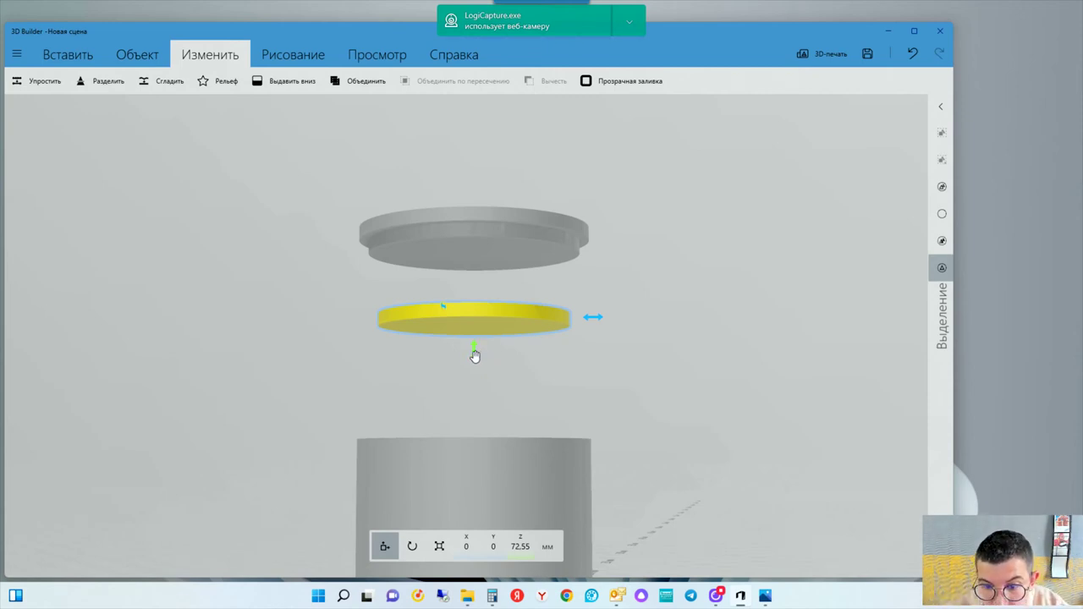
Step: Nudge the lid down onto the yellow disc and subtract the disc to recess the underside
left_click_drag(474, 355, 473, 285)
left_click(550, 82)
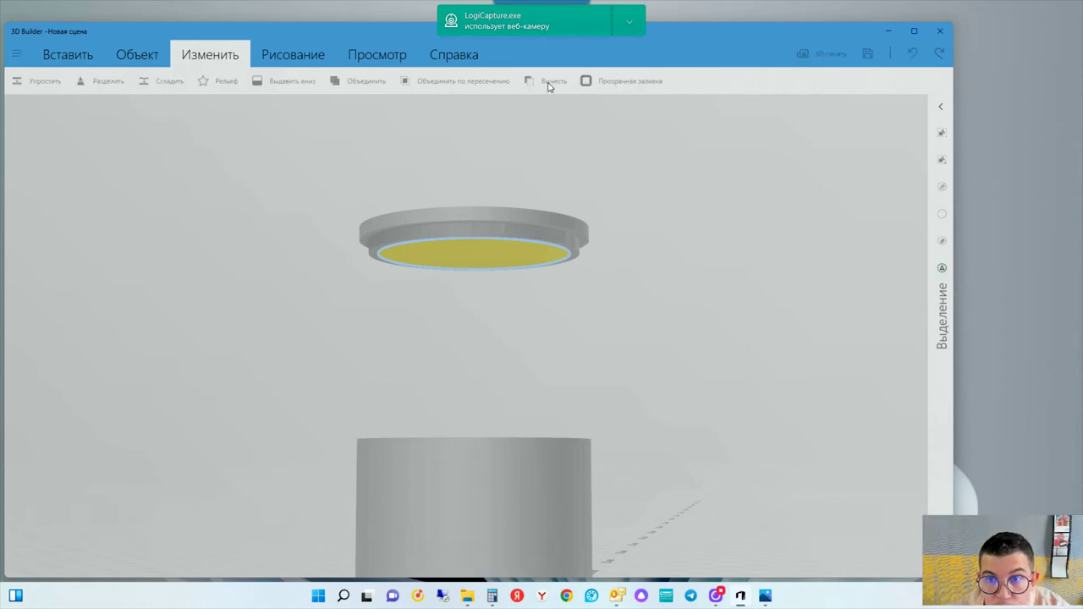
key("ctrl+z")
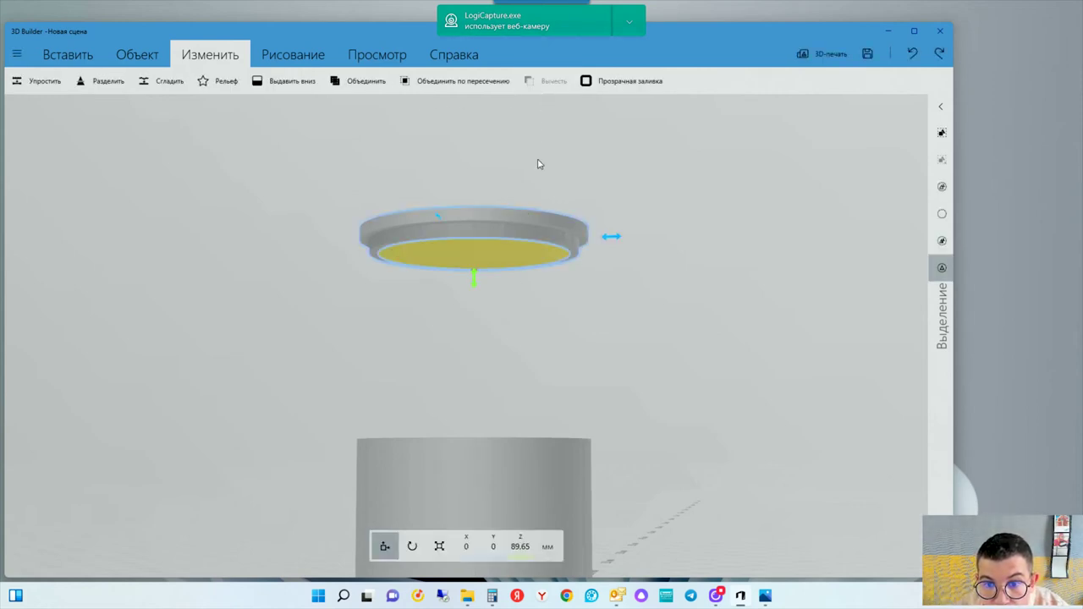
left_click_drag(474, 281, 472, 283)
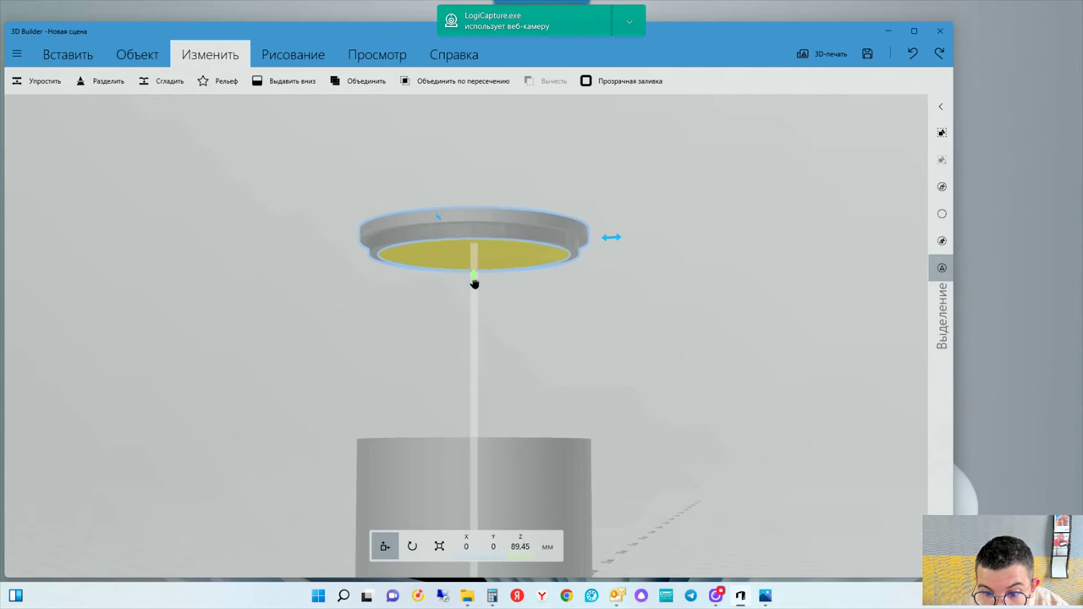
left_click_drag(475, 283, 476, 286)
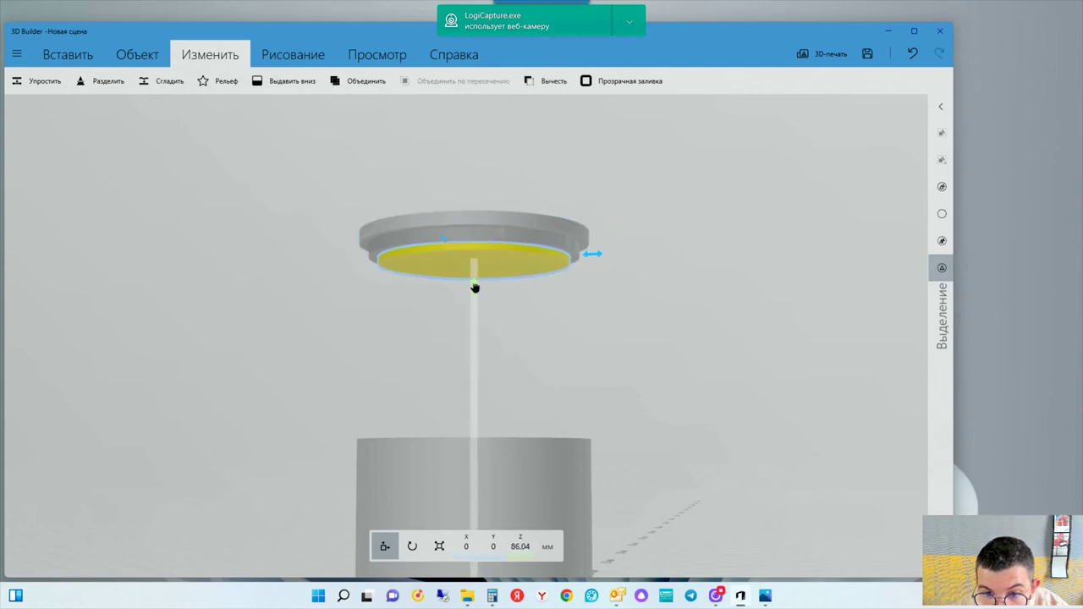
left_click(549, 83)
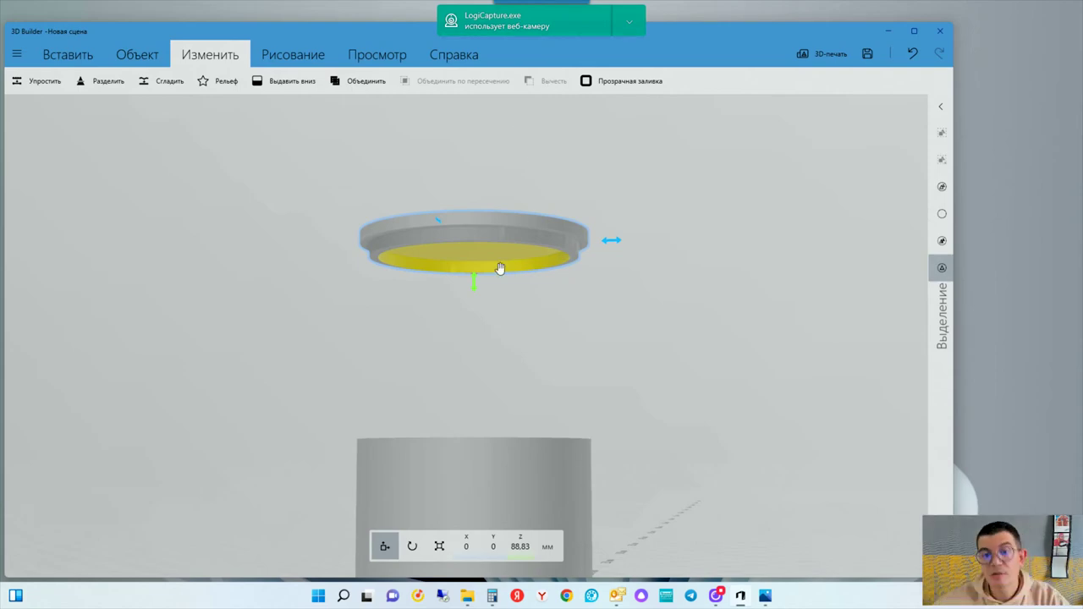
mouse_move(510, 274)
right_mouse_down()
mouse_move(526, 182)
mouse_move(504, 273)
mouse_move(482, 292)
mouse_move(443, 211)
mouse_move(546, 275)
mouse_move(554, 412)
mouse_move(587, 236)
mouse_move(635, 184)
mouse_move(590, 349)
mouse_move(483, 314)
mouse_move(451, 387)
mouse_move(252, 309)
mouse_move(166, 325)
mouse_move(189, 428)
mouse_move(51, 428)
mouse_move(46, 378)
mouse_move(124, 268)
mouse_move(81, 341)
right_mouse_up()
mouse_move(205, 334)
right_mouse_down()
mouse_move(220, 402)
mouse_move(273, 189)
mouse_move(413, 154)
mouse_move(418, 133)
mouse_move(389, 40)
mouse_move(409, 120)
right_mouse_up()
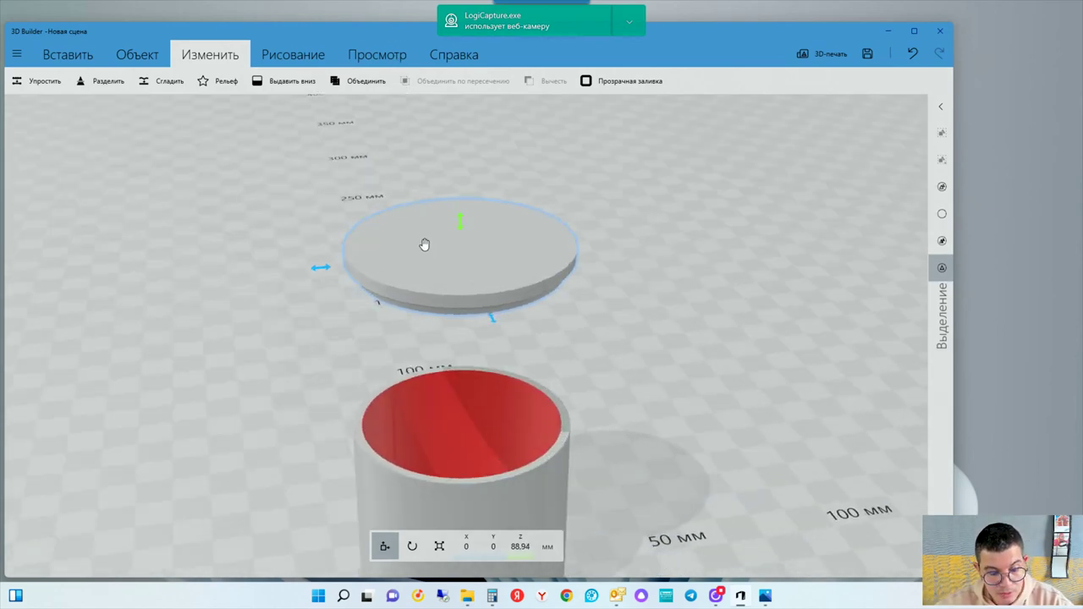
Step: Delete the lid so only the cup body remains
key("Delete")
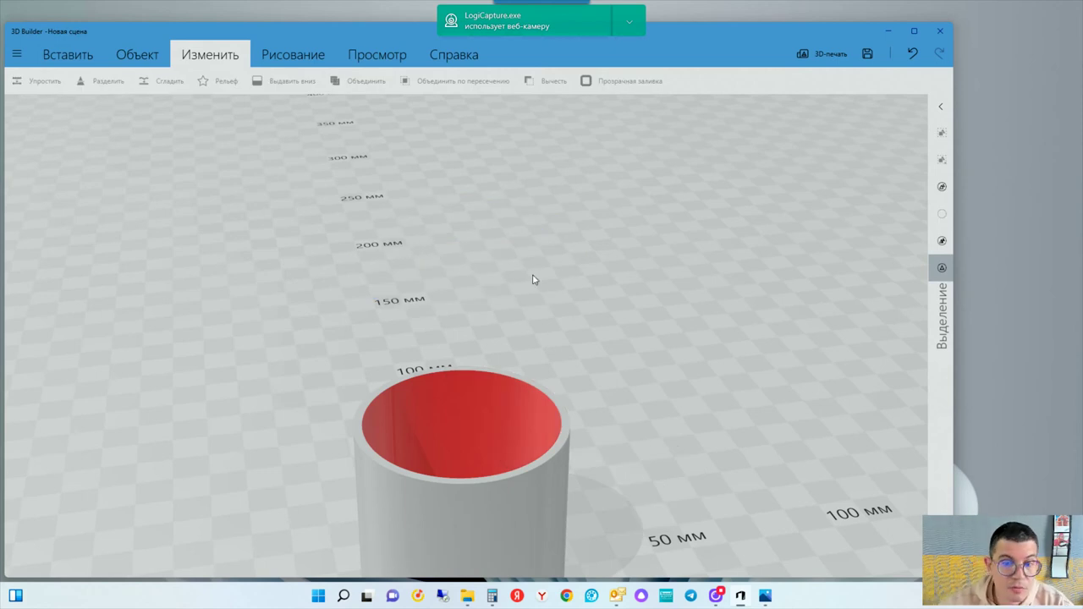
scroll(530, 274, "down", 3)
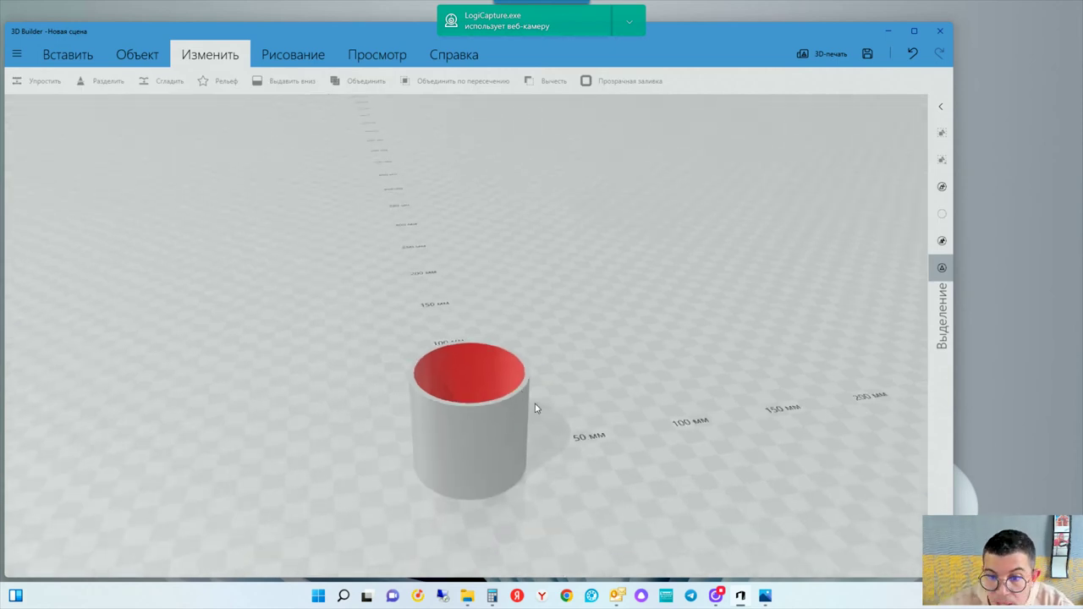
mouse_move(555, 424)
right_mouse_down()
mouse_move(549, 475)
mouse_move(513, 344)
mouse_move(529, 420)
right_mouse_up()
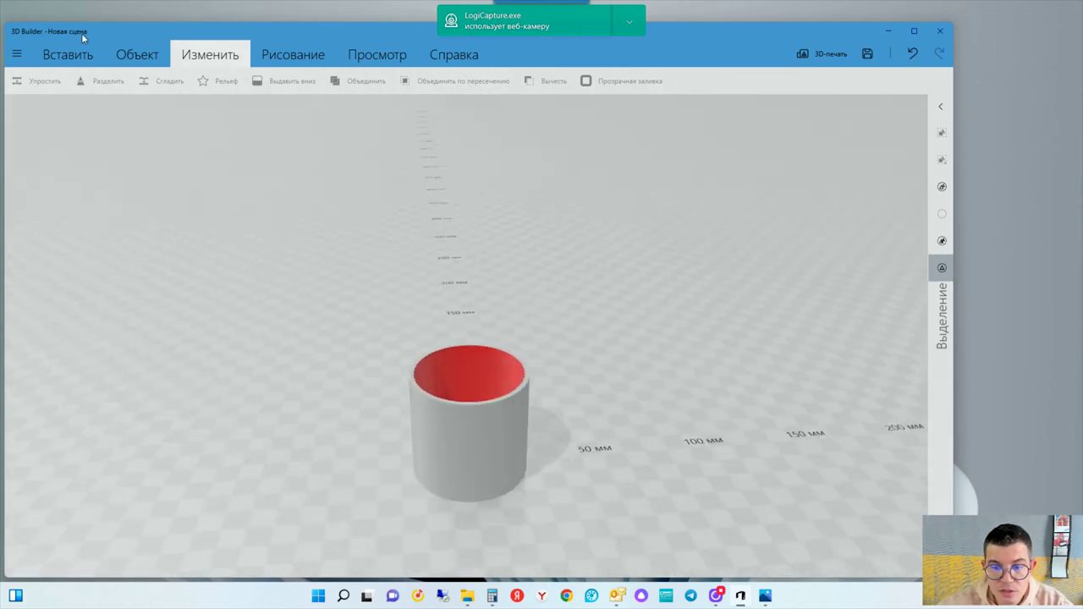
Step: In Save As, create a new folder 3D Builder_1 inside 3d print
left_click(19, 54)
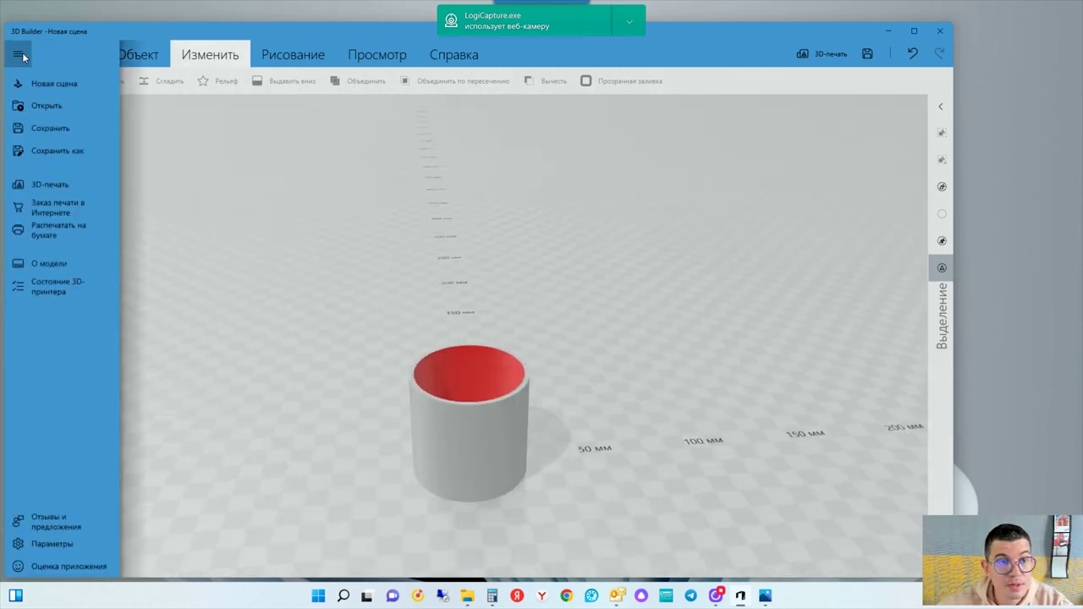
left_click(67, 153)
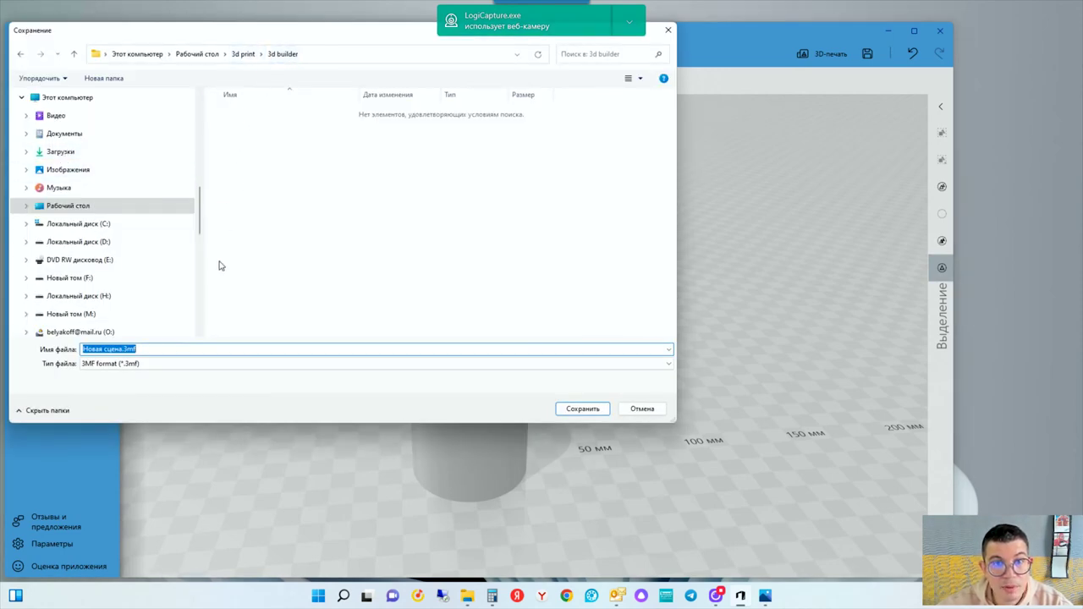
left_click(244, 53)
right_click(314, 232)
mouse_move(355, 316)
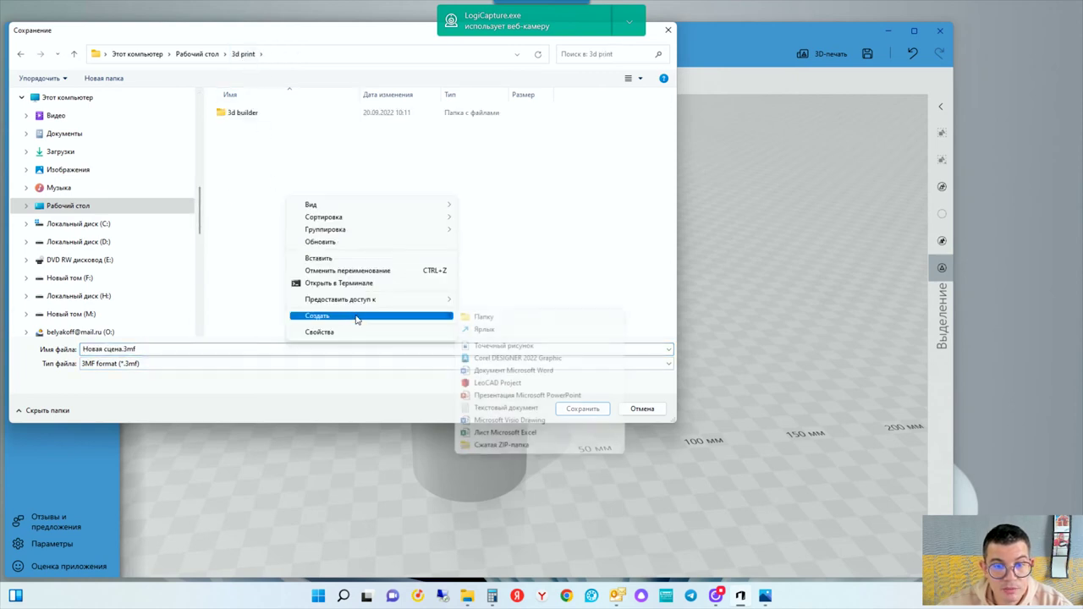
left_click(519, 318)
type("3D Builder_1")
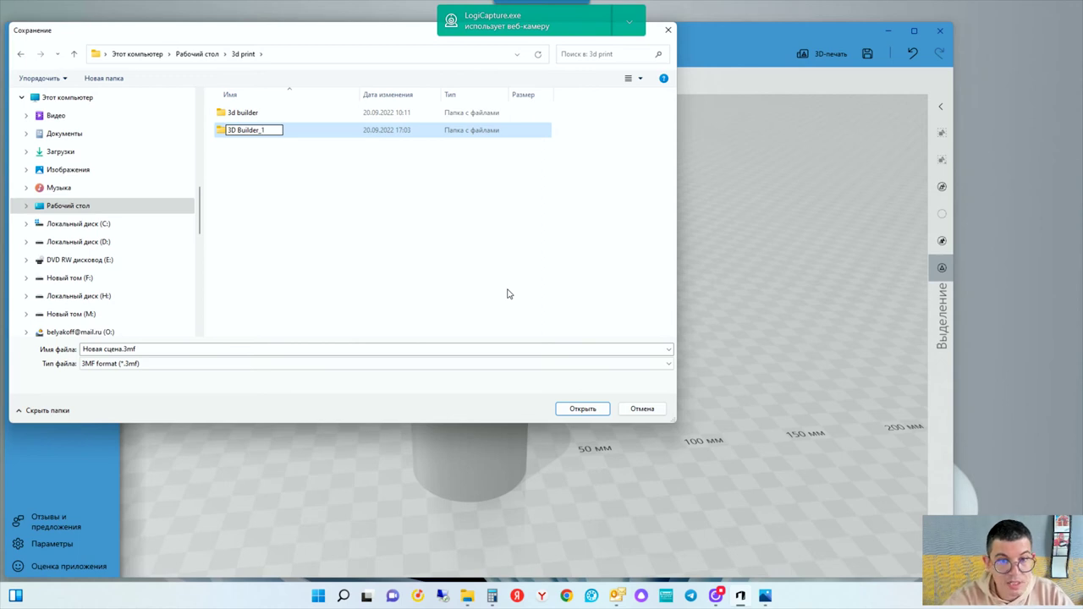
key("Return")
Step: Save the body there as Основа in STL format
left_click(139, 348)
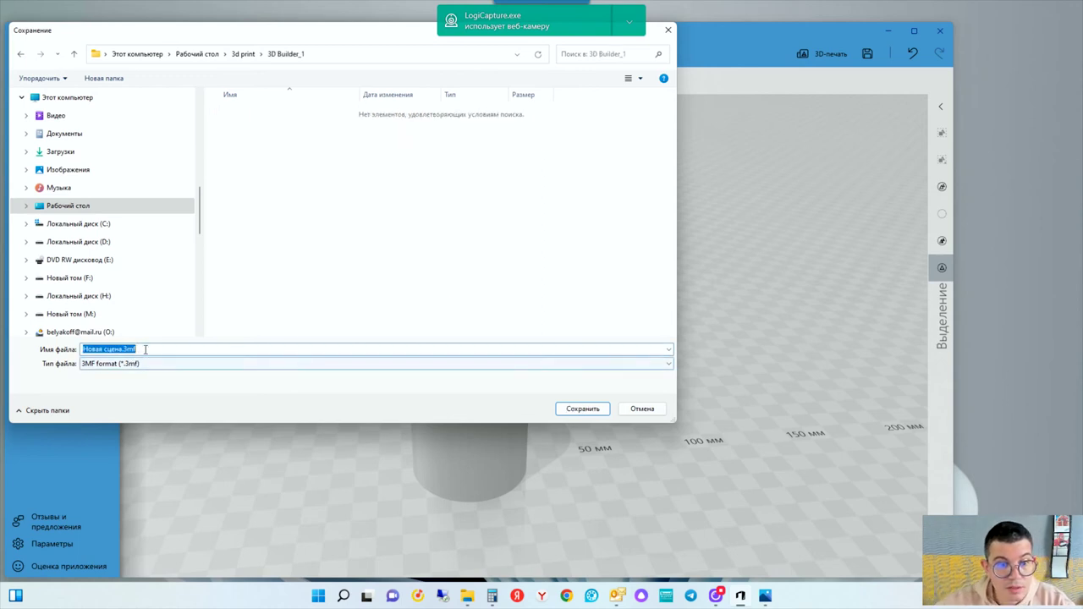
type("Основа")
right_click(142, 349)
left_click(109, 364)
left_click(110, 387)
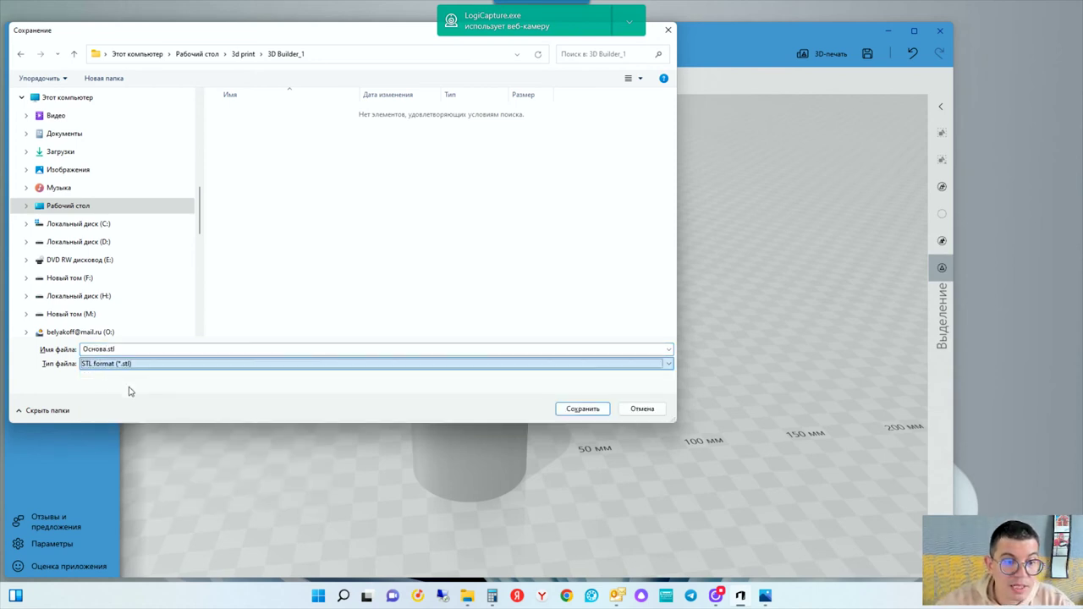
left_click(566, 409)
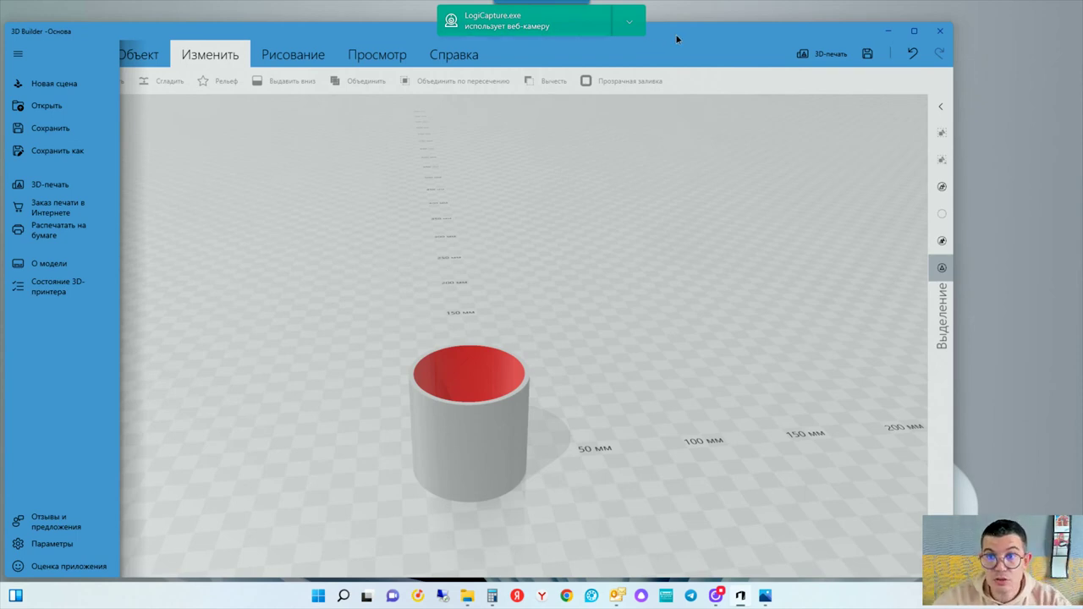
Step: Select the lid and set its roll (Крен) to 180° so the recess faces up
left_click_drag(662, 50, 700, 41)
left_click(347, 190)
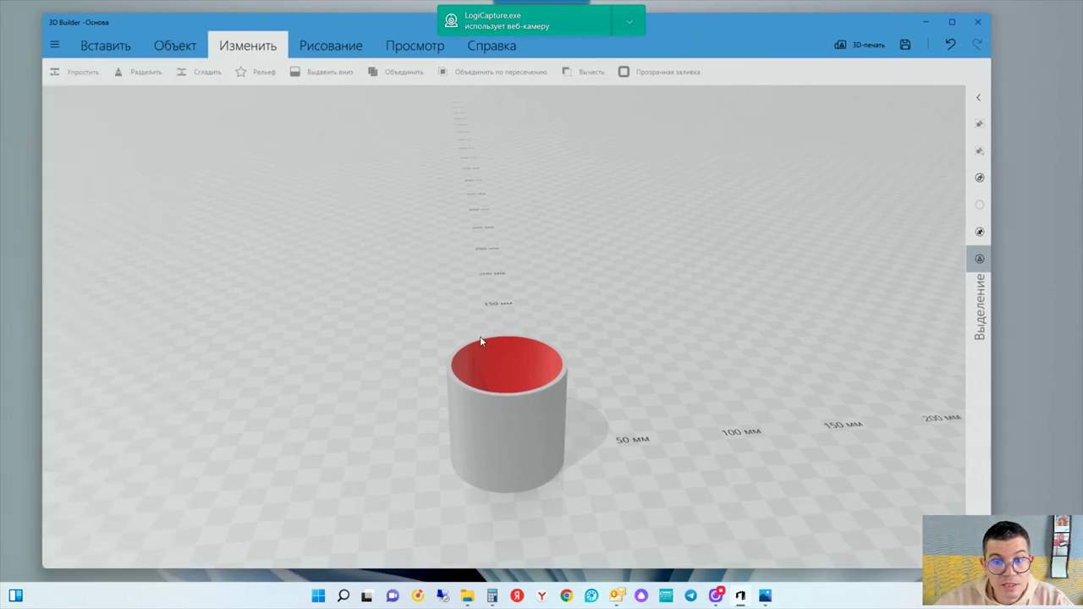
left_click(481, 342)
left_click_drag(484, 342, 483, 341)
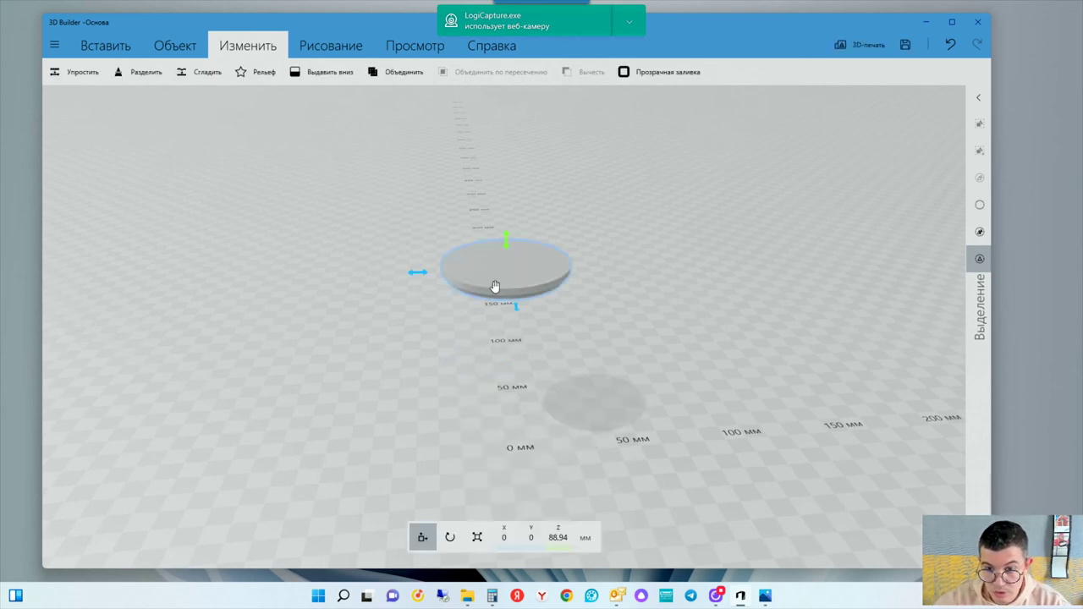
left_click(450, 537)
mouse_move(506, 184)
left_mouse_down()
mouse_move(514, 341)
mouse_move(515, 283)
left_mouse_up()
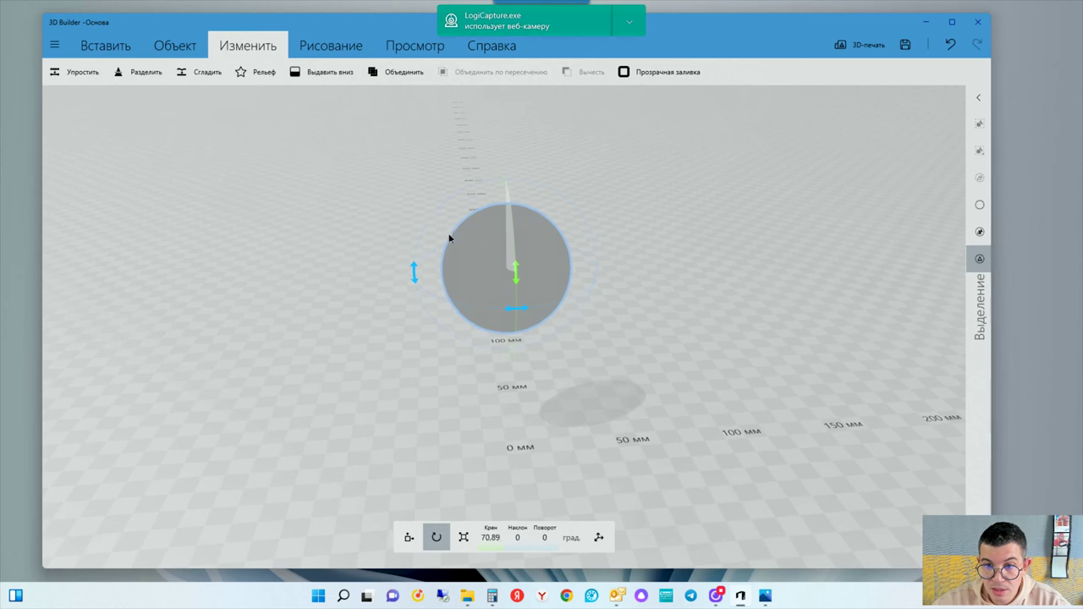
left_click_drag(557, 302, 515, 242)
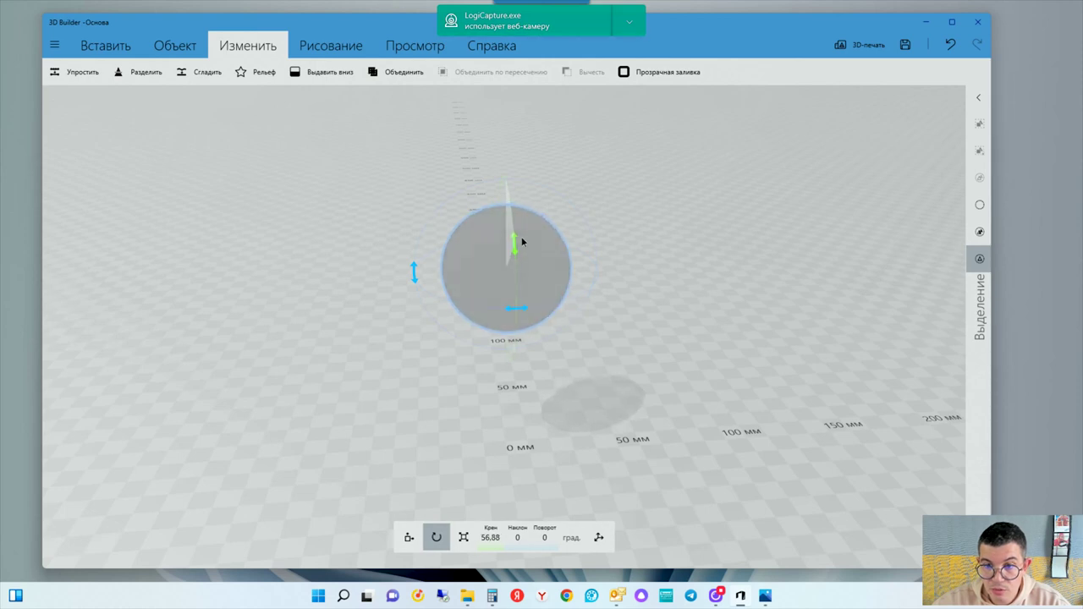
left_click(491, 537)
type("180")
key("Return")
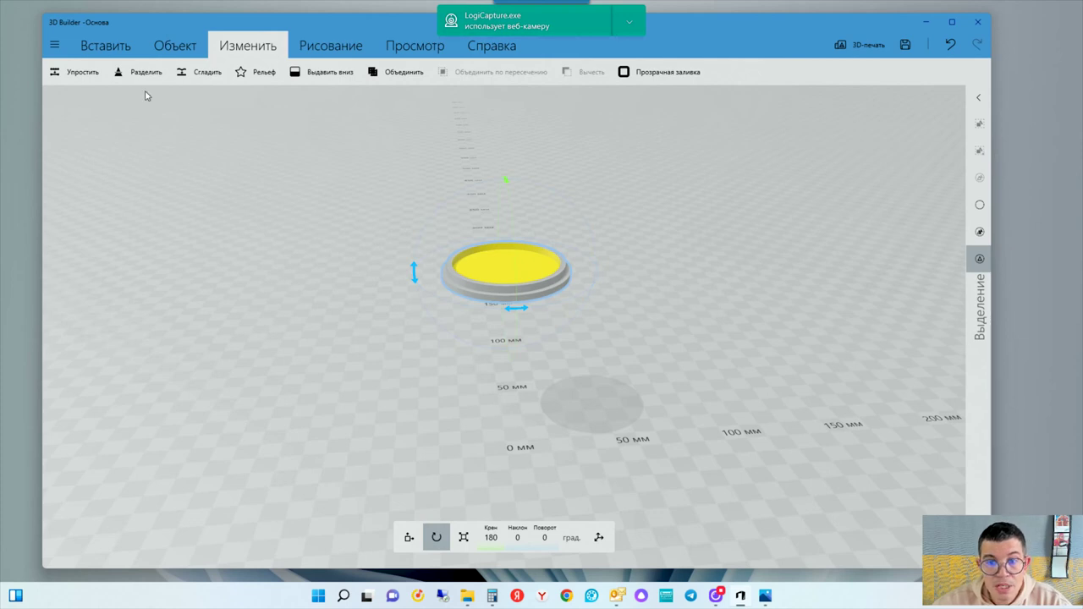
left_click(55, 45)
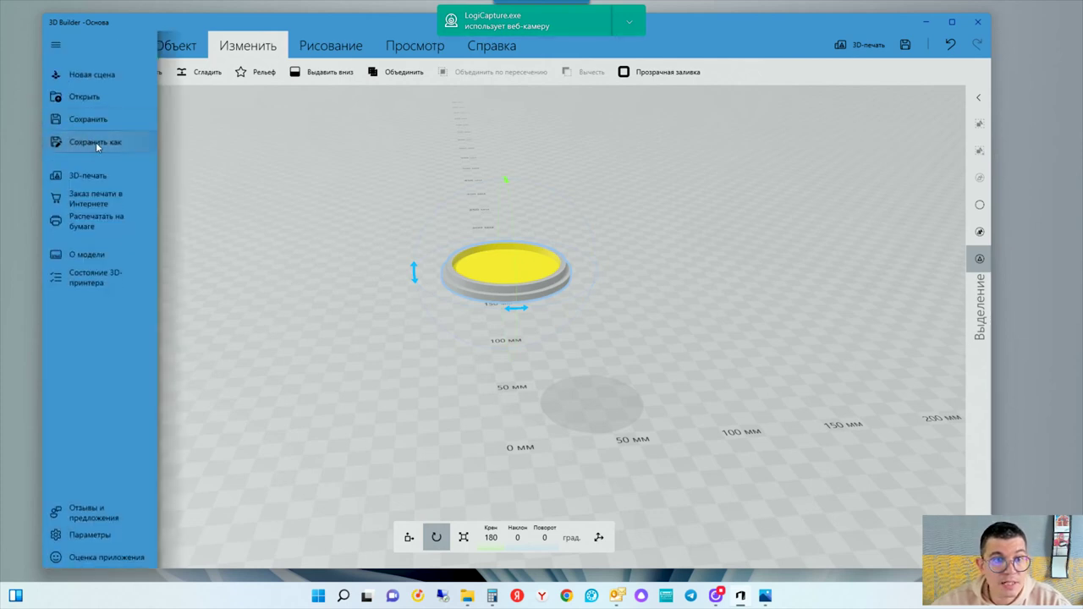
Step: Save the flipped lid as Крышка.stl in STL format beside Основа.stl
left_click(97, 145)
left_click(246, 355)
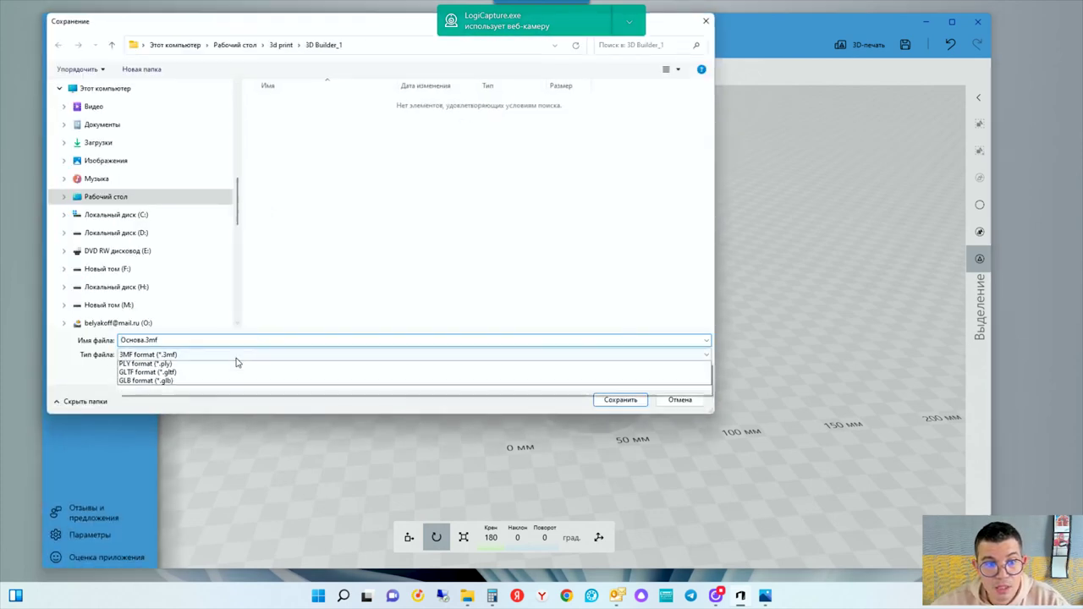
left_click(228, 365)
left_click(231, 336)
type("Кры")
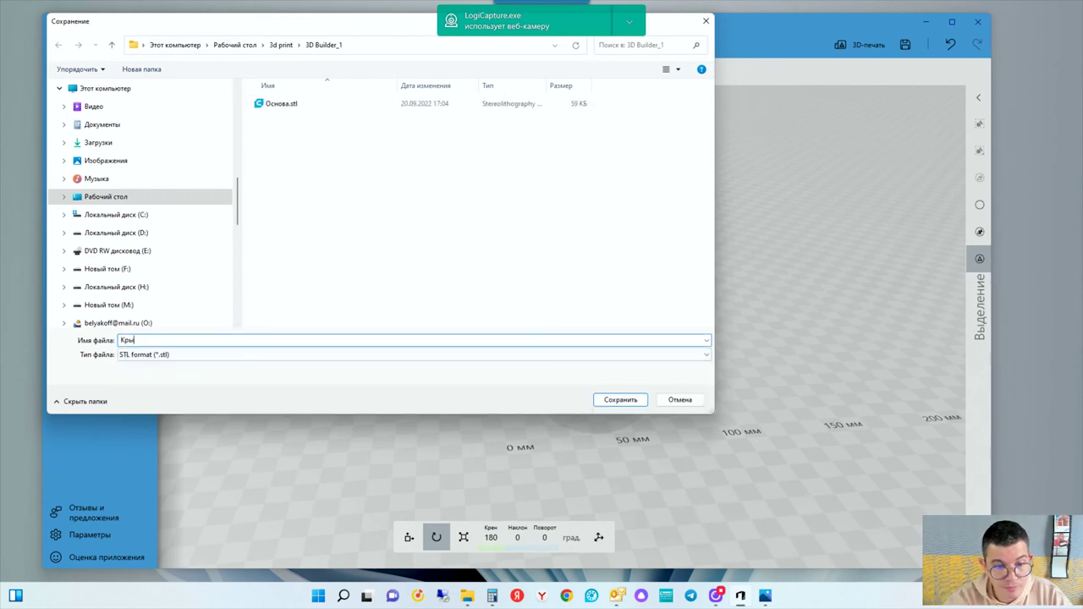
type("шка")
key("Return")
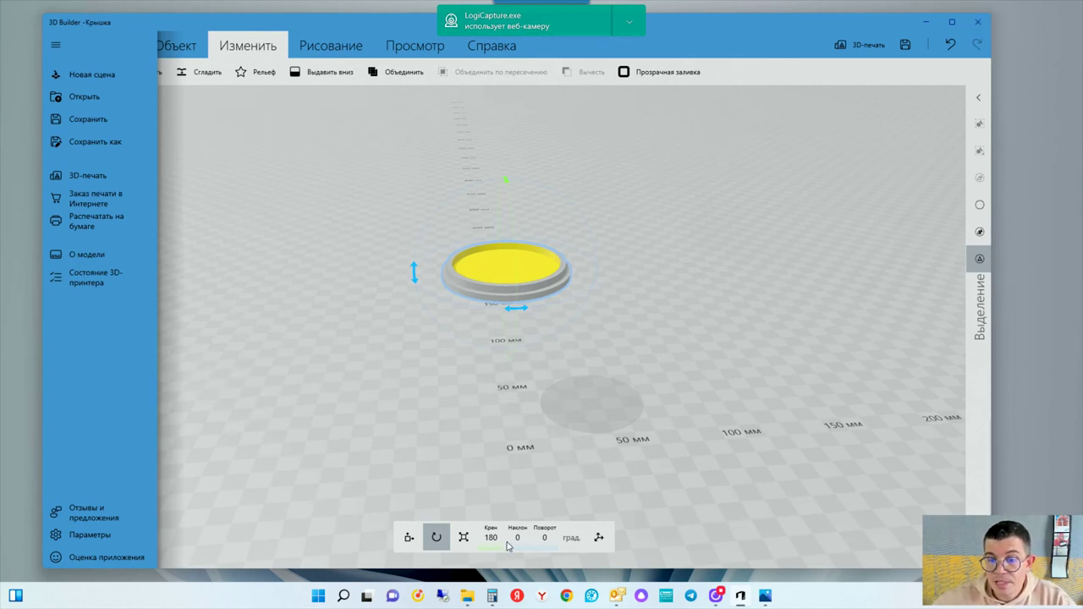
left_click(320, 598)
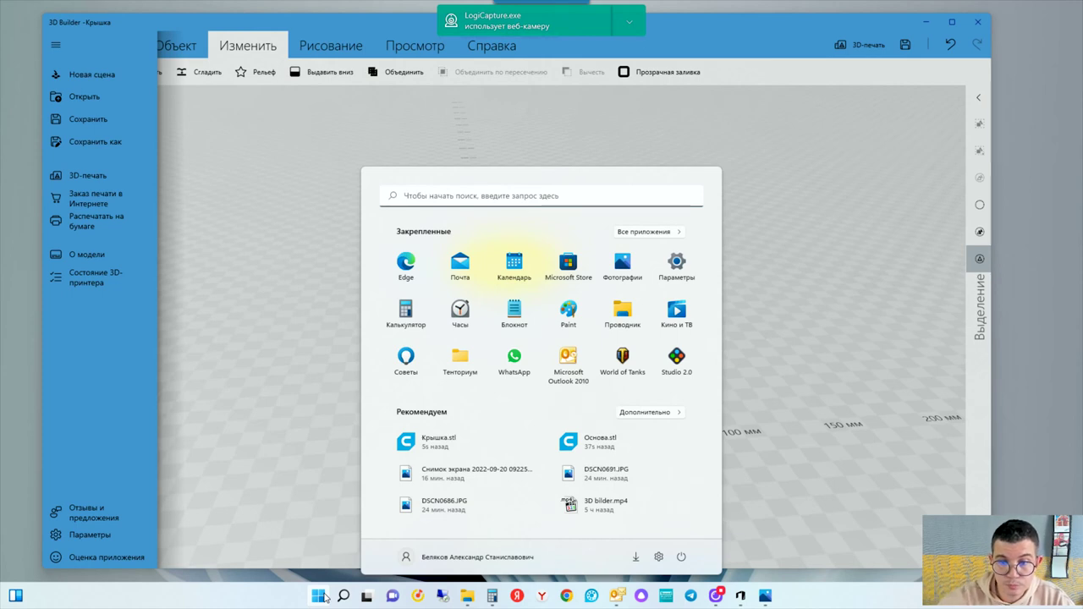
Step: Launch Ultimaker Cura 4.6 via Start search 'Cu', then roll the lid again in 3D Builder
type("Cu")
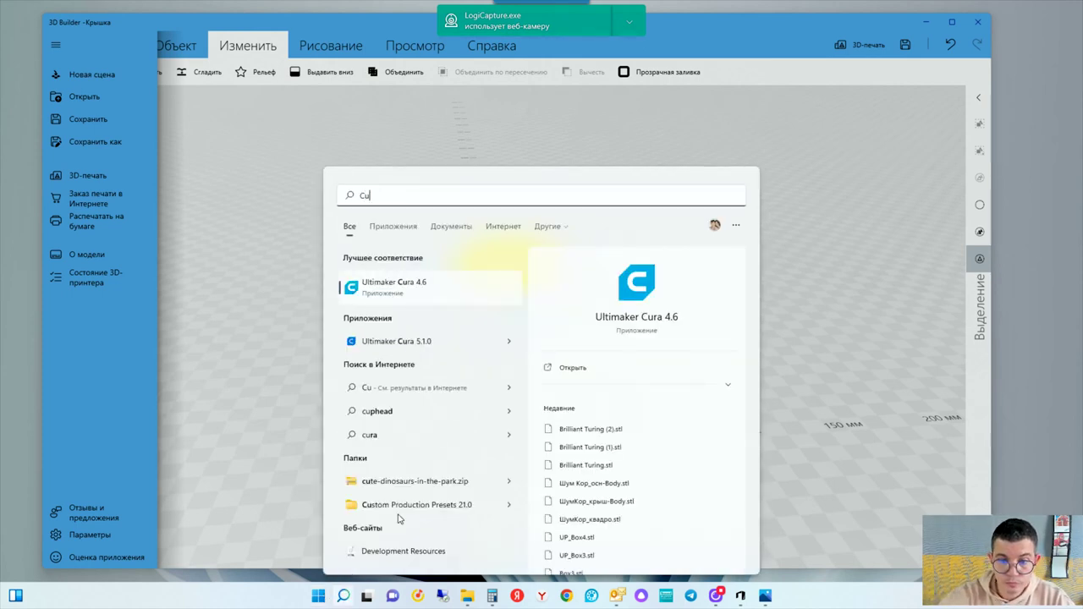
key("Escape")
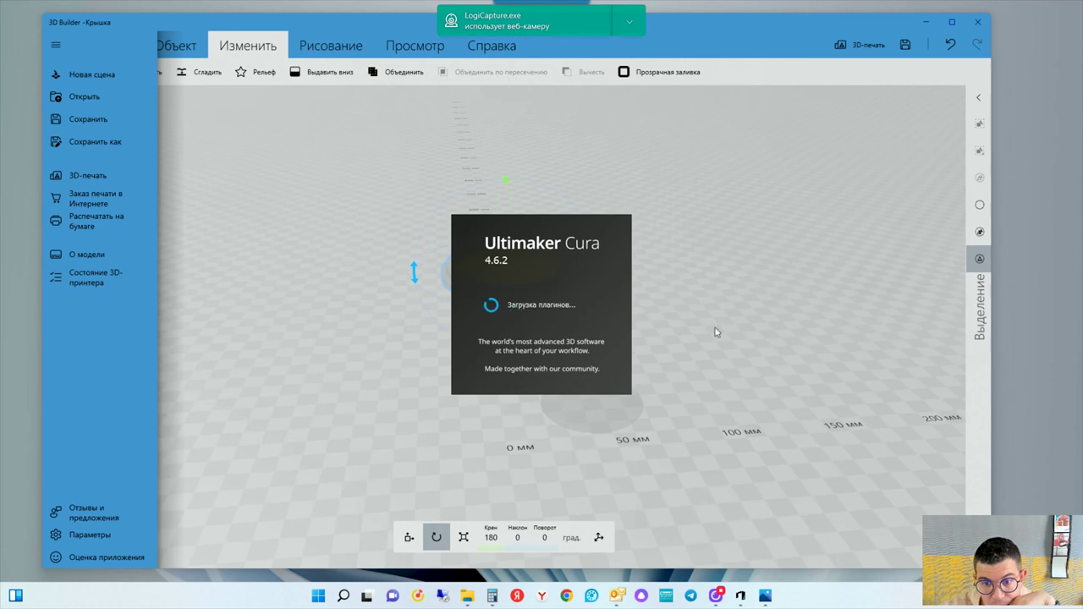
left_click(512, 286)
mouse_move(505, 181)
left_mouse_down()
mouse_move(530, 398)
mouse_move(522, 254)
mouse_move(452, 132)
mouse_move(481, 341)
mouse_move(493, 177)
mouse_move(491, 286)
mouse_move(475, 195)
mouse_move(515, 141)
mouse_move(527, 152)
left_mouse_up()
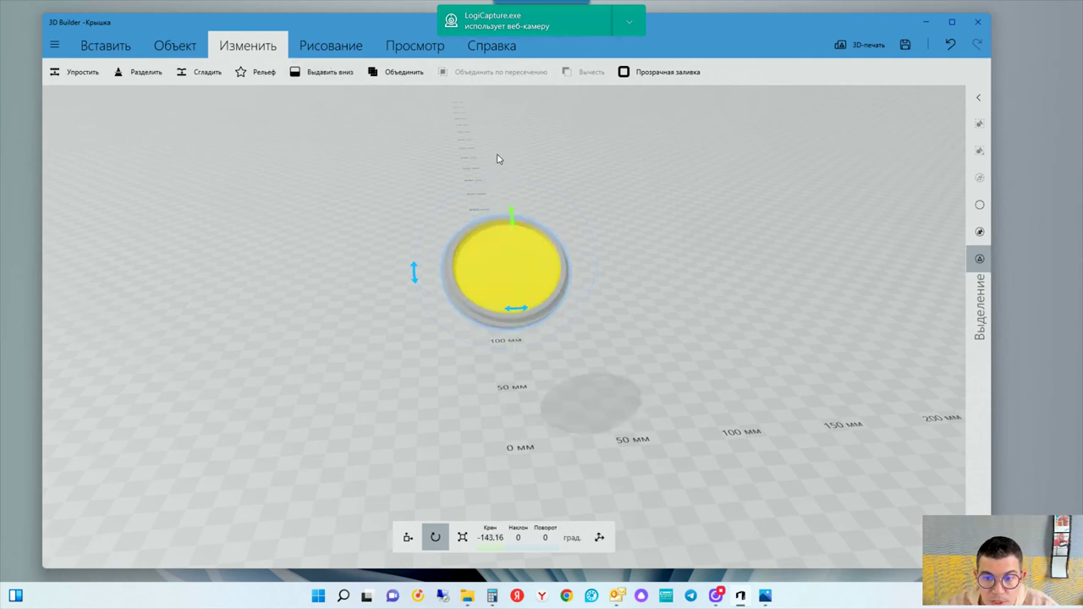
Step: Roll the lid to about −89° in 3D Builder, then bring up Cura's empty Prusa i3 plate
left_click(345, 52)
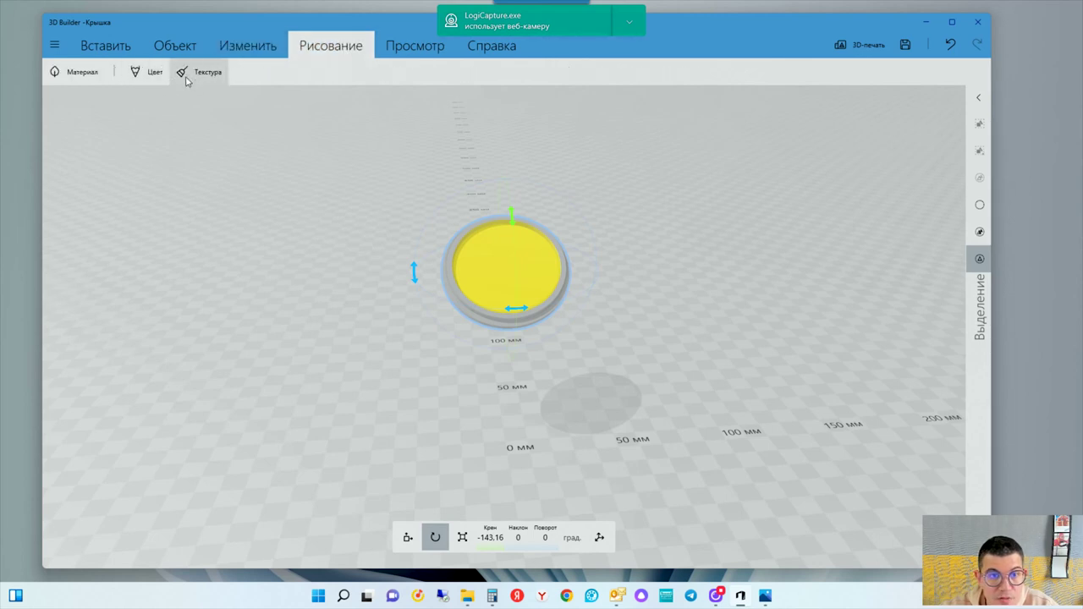
mouse_move(515, 221)
left_mouse_down()
mouse_move(531, 234)
mouse_move(485, 161)
mouse_move(517, 318)
left_mouse_up()
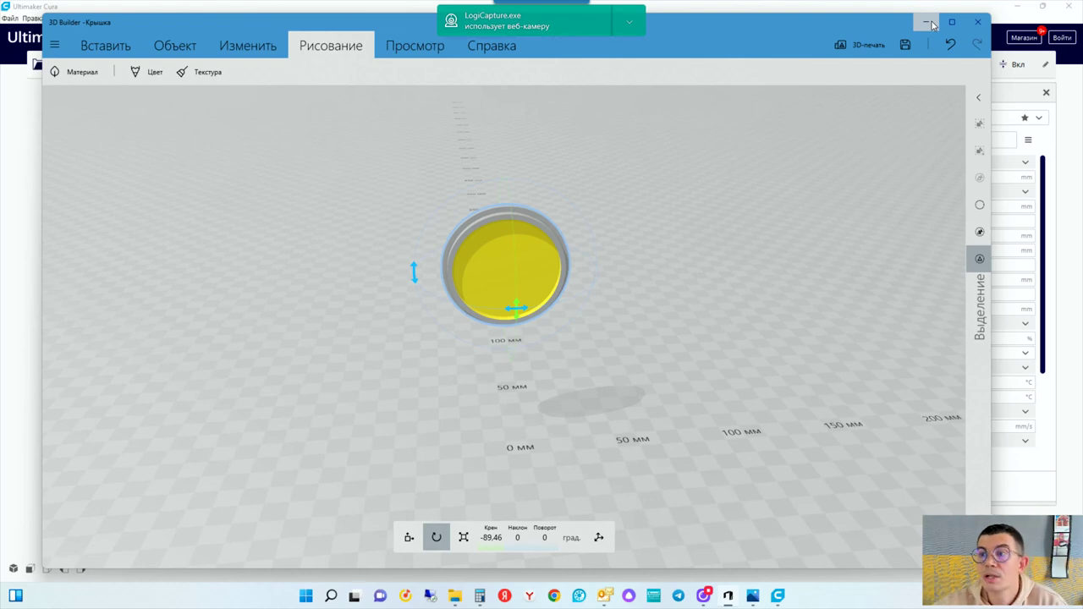
left_click(927, 22)
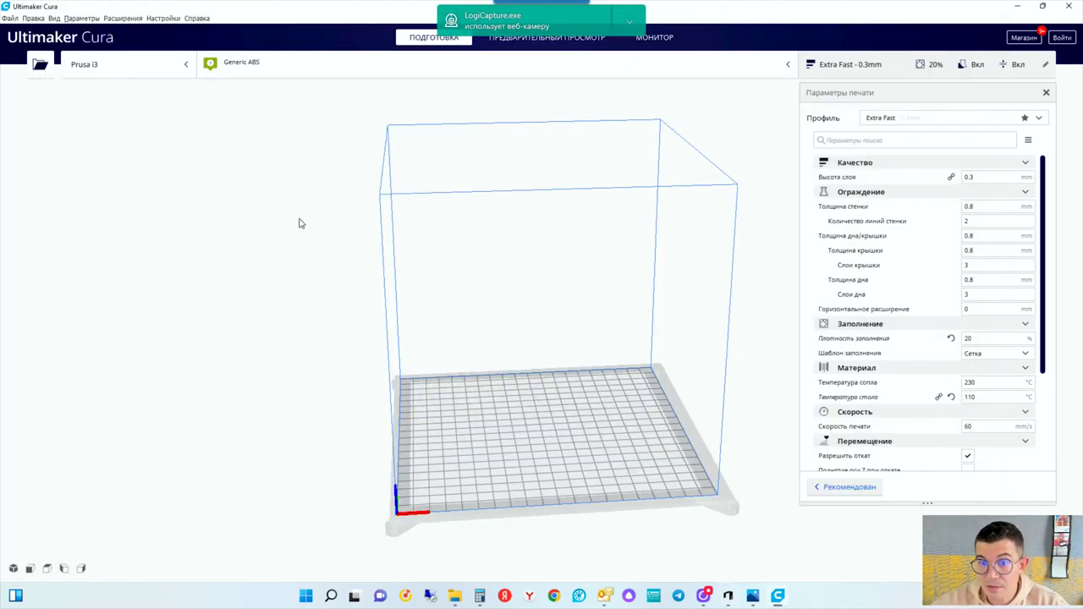
Step: Open Основа.stl from 3d print > 3D Builder_1 onto the build plate
left_click(10, 18)
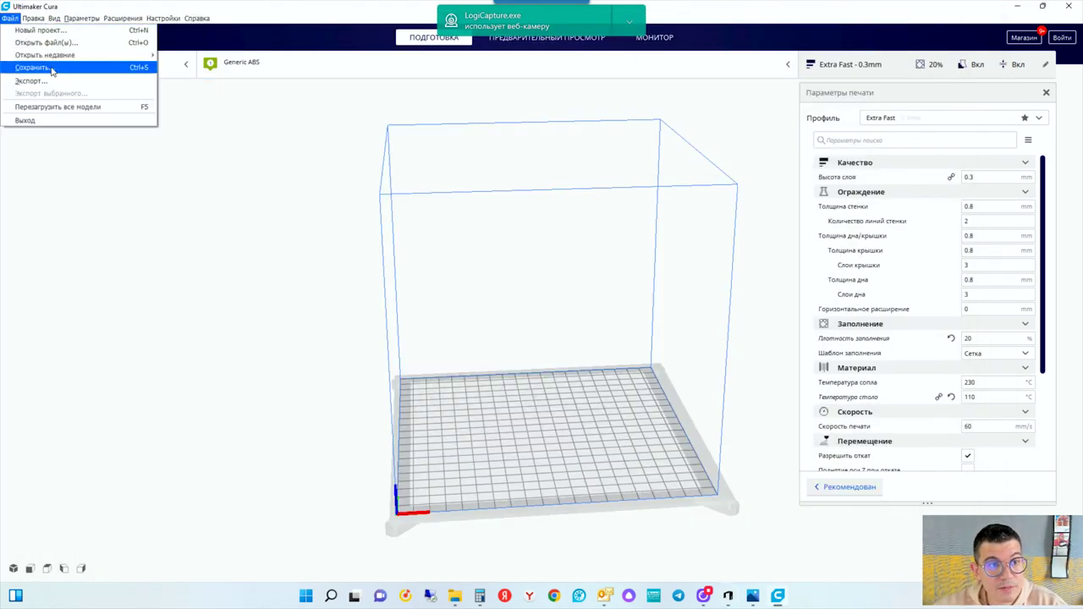
left_click(48, 44)
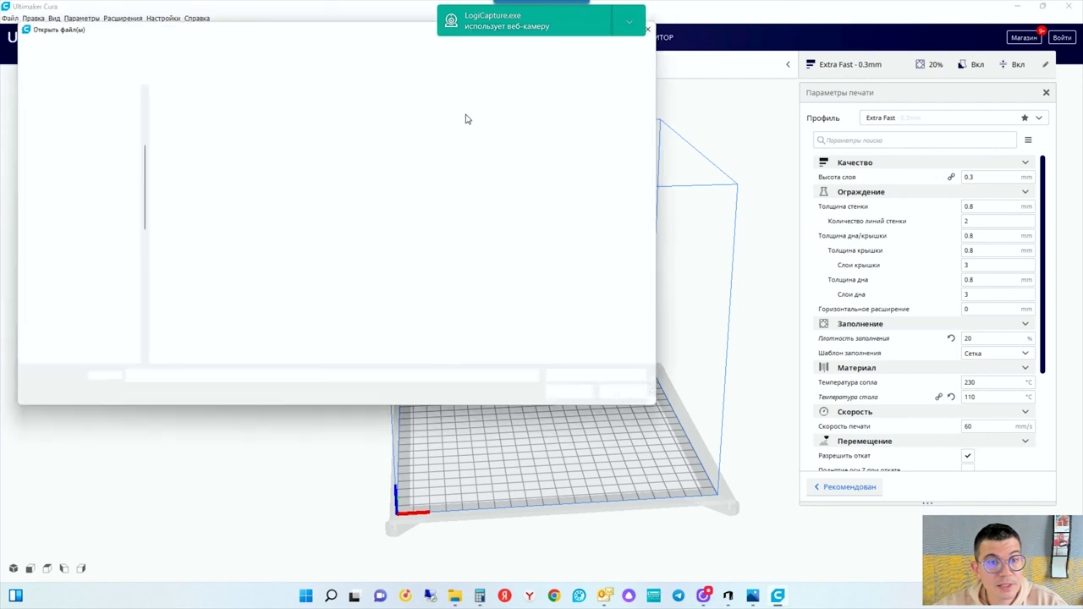
left_click(248, 46)
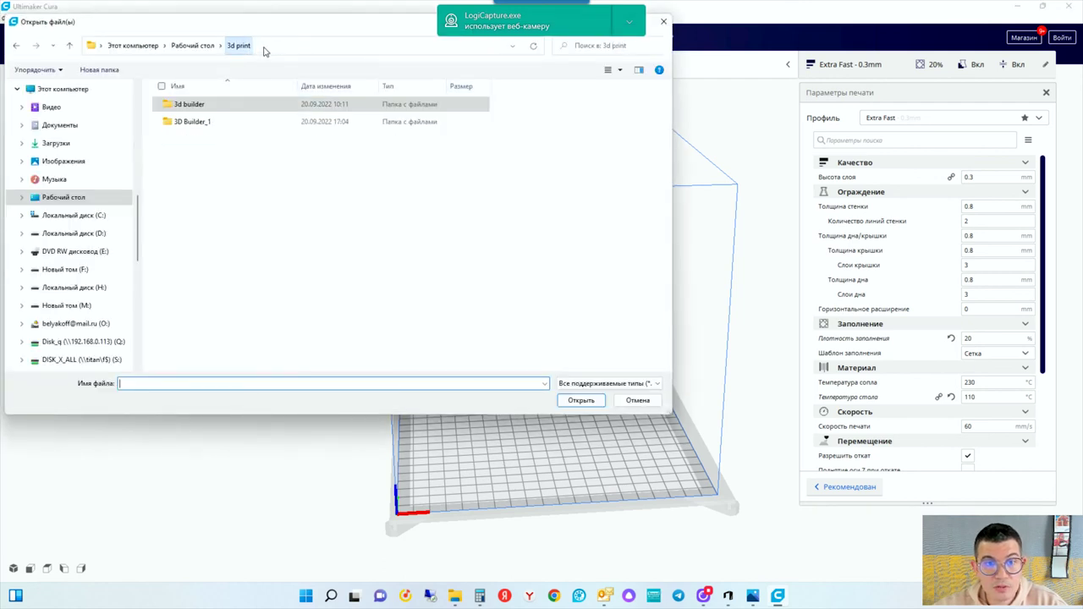
double_click(201, 121)
double_click(193, 122)
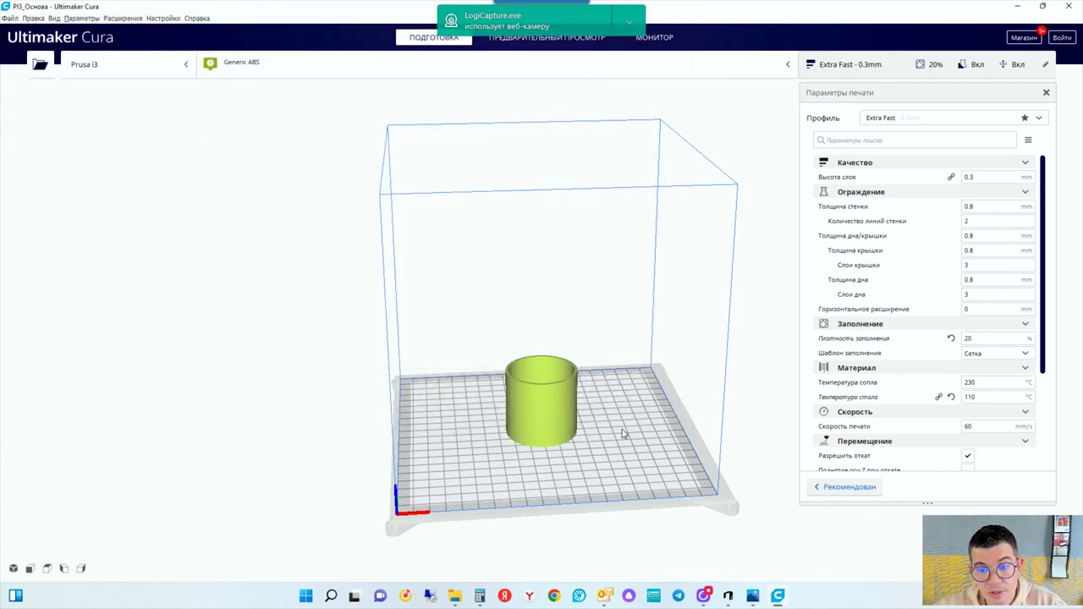
Step: Zoom and orbit around the 49.8 x 49.8 x 47.0 mm body to inspect it
scroll(572, 446, "up", 5)
scroll(571, 447, "down", 3)
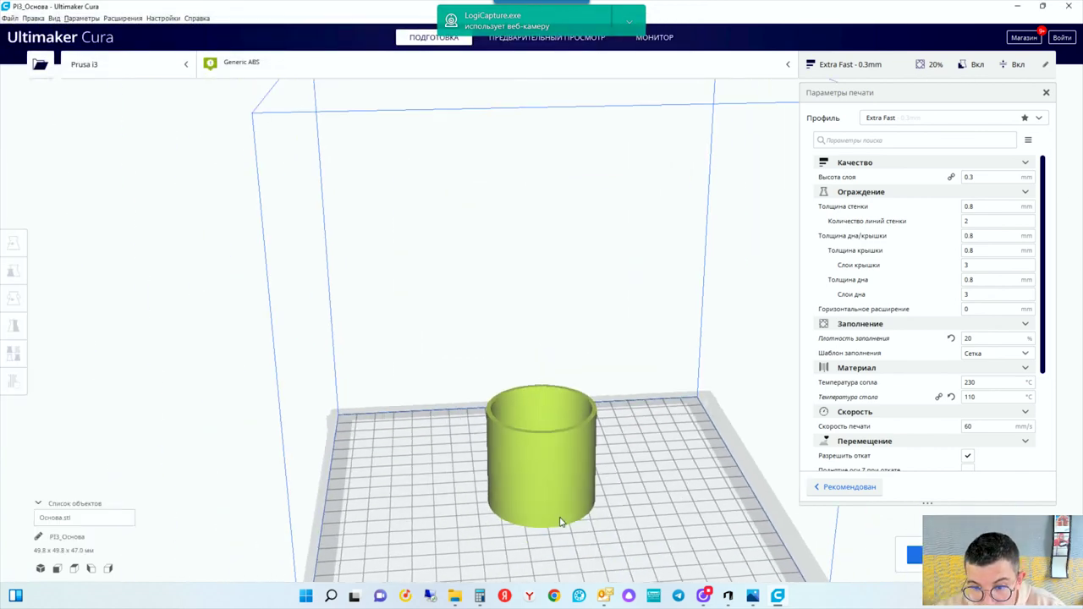
scroll(563, 523, "up", 6)
scroll(485, 510, "down", 3)
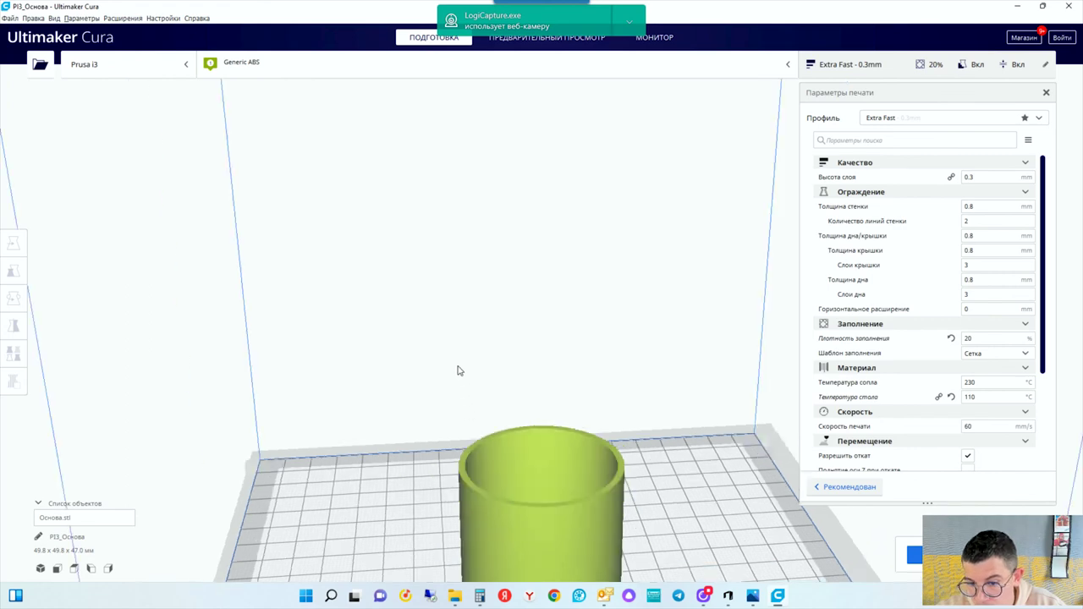
scroll(508, 504, "down", 2)
scroll(566, 491, "up", 5)
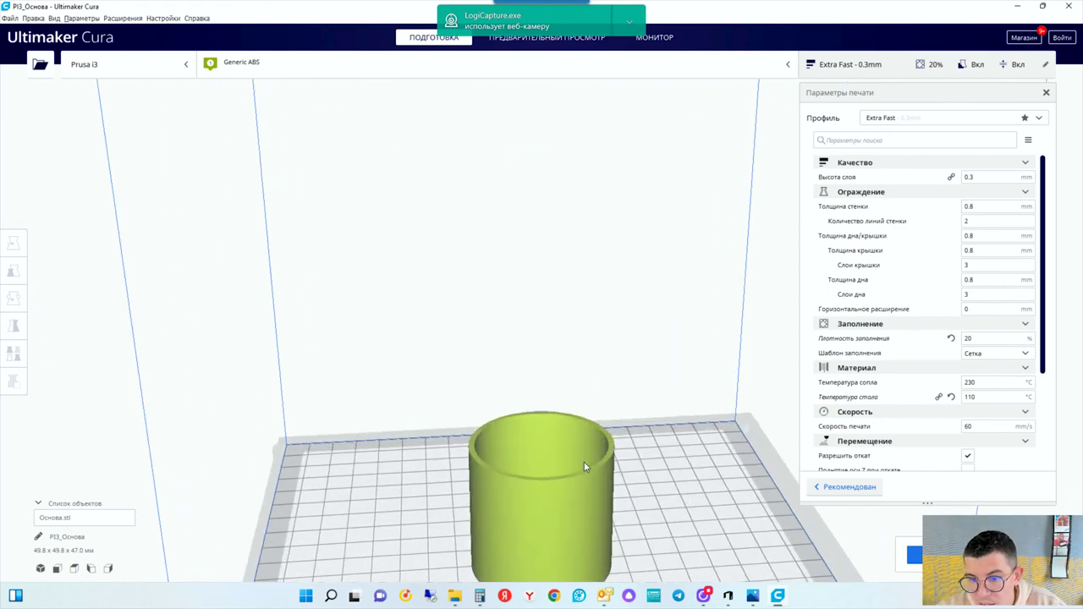
scroll(665, 483, "down", 4)
mouse_move(624, 476)
right_mouse_down()
mouse_move(538, 415)
mouse_move(593, 459)
right_mouse_up()
scroll(614, 481, "up", 3)
left_click(12, 19)
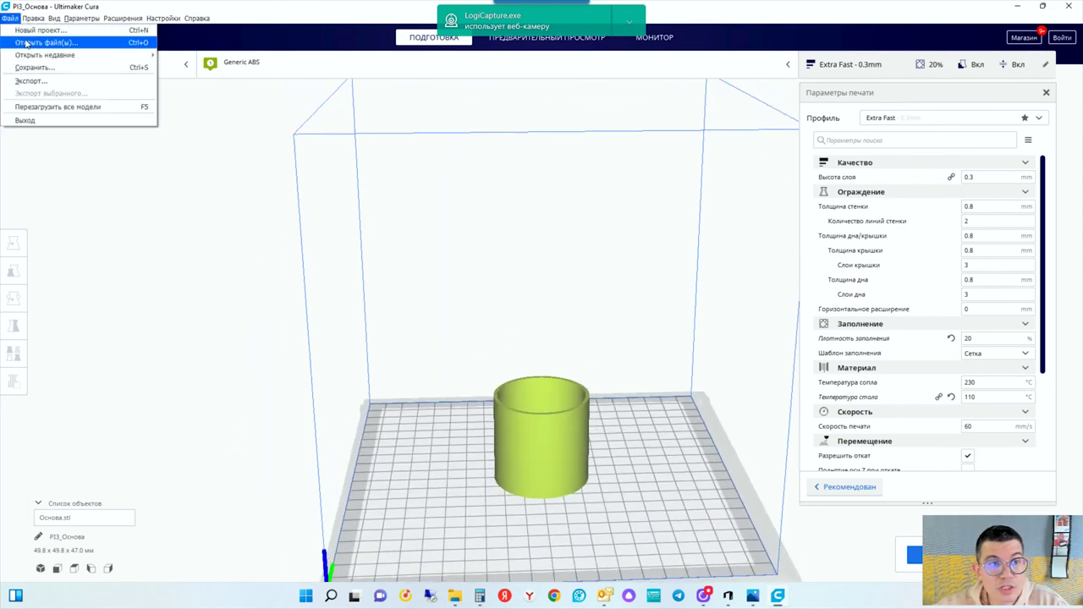
Step: Load Крышка.stl and shift the body right to uncover the lid
left_click(27, 44)
double_click(187, 121)
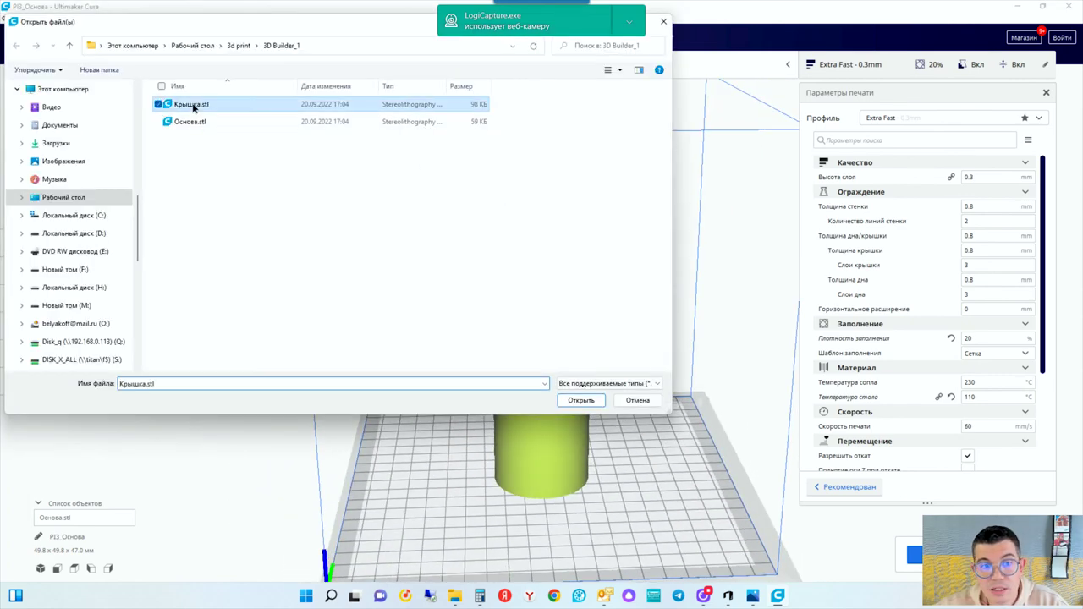
left_click(507, 432)
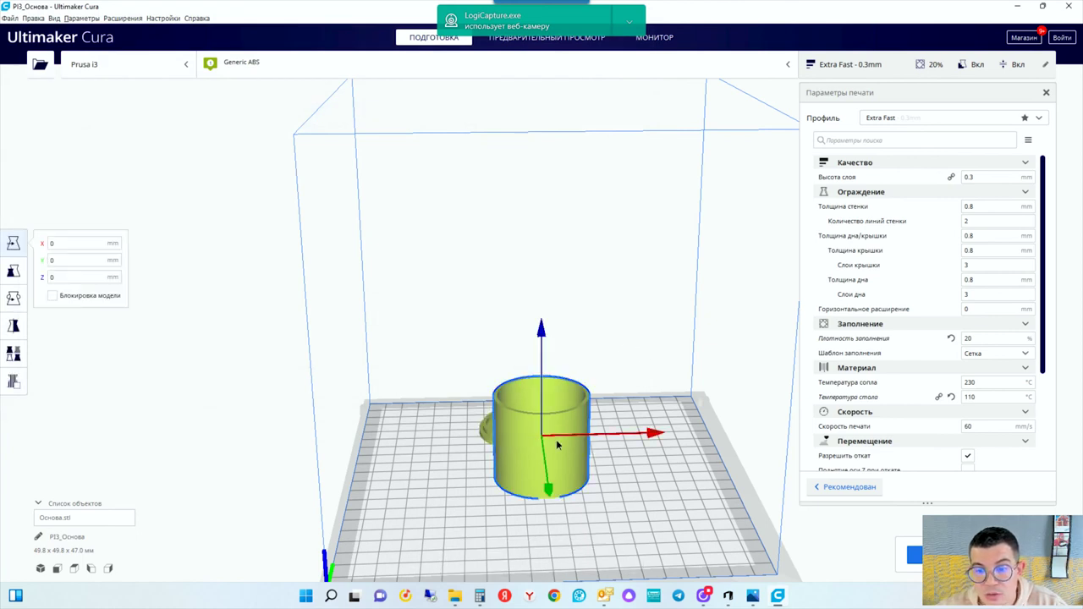
left_click_drag(556, 439, 733, 445)
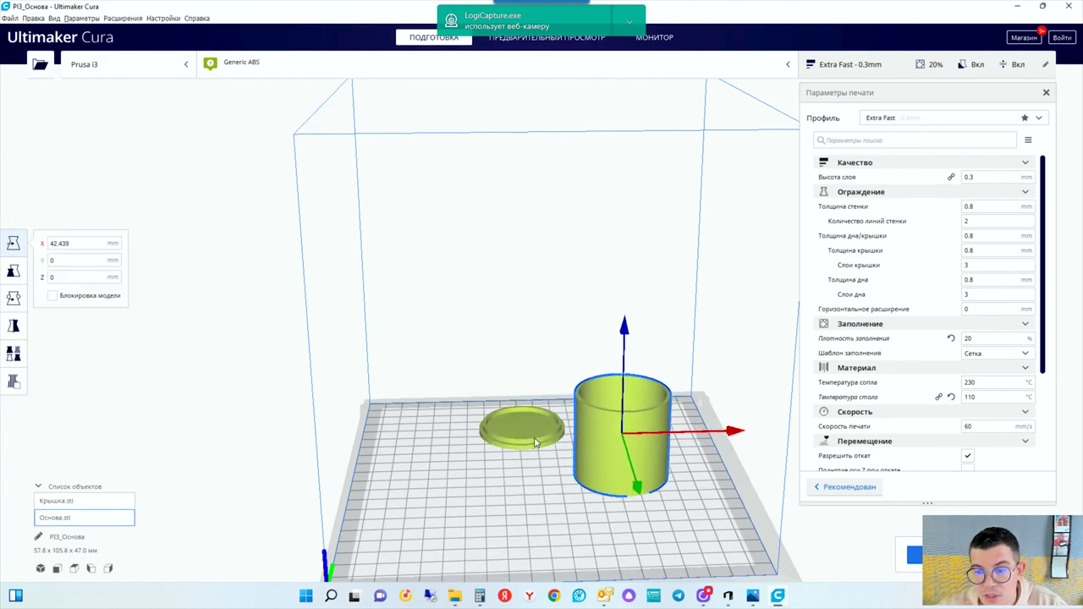
left_click(543, 440)
mouse_move(521, 330)
left_mouse_down()
mouse_move(523, 446)
mouse_move(555, 416)
left_mouse_up()
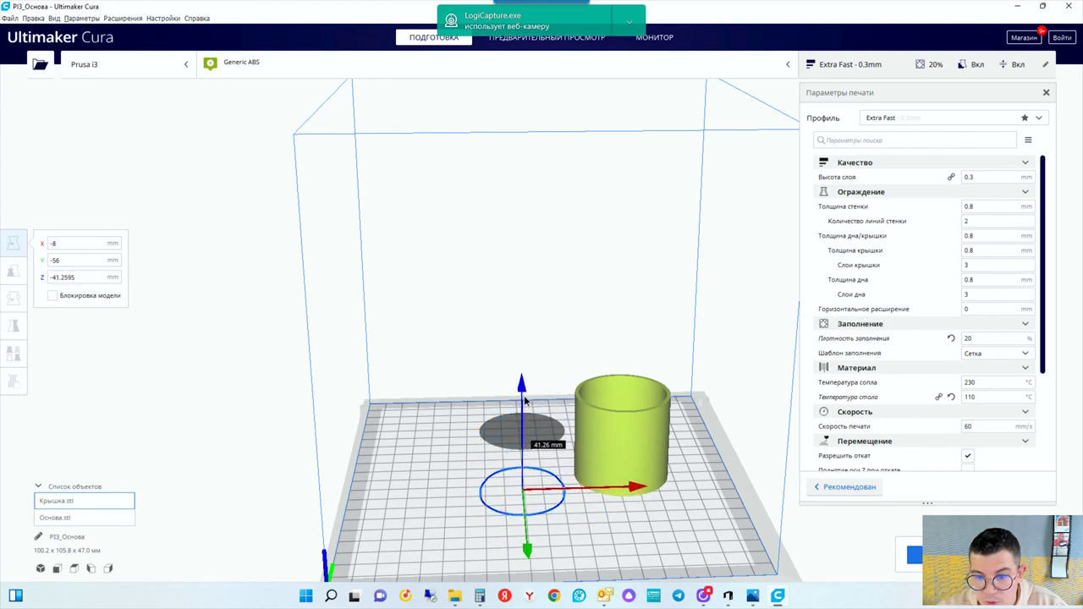
left_click(556, 427)
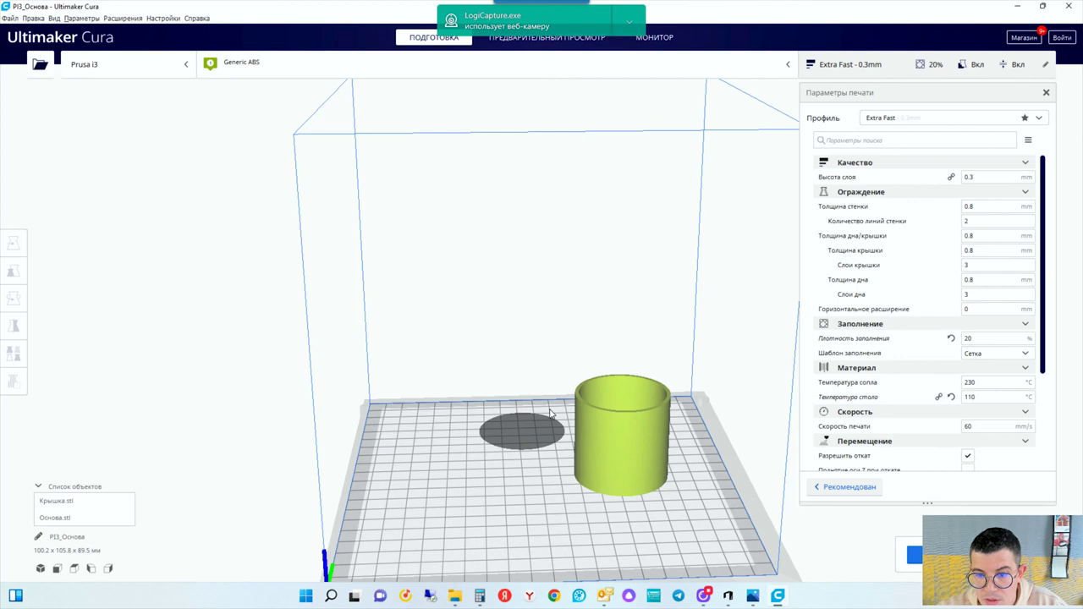
Step: Move the body further right on the plate, zooming to check the placement
left_click(543, 452)
left_click_drag(648, 434, 744, 427)
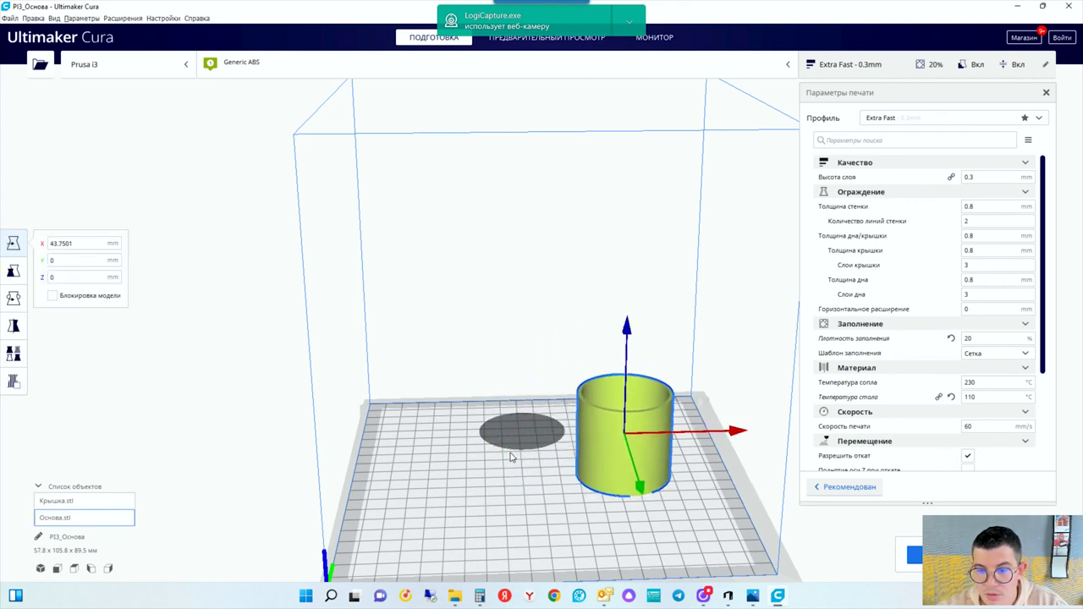
scroll(584, 393, "up", 2)
scroll(584, 393, "down", 2)
scroll(584, 393, "down", 1)
scroll(567, 415, "up", 2)
scroll(550, 436, "up", 1)
scroll(535, 457, "down", 1)
Step: Select Крышка.stl and Основа.stl and undo, clearing both from the build plate
left_click(531, 441)
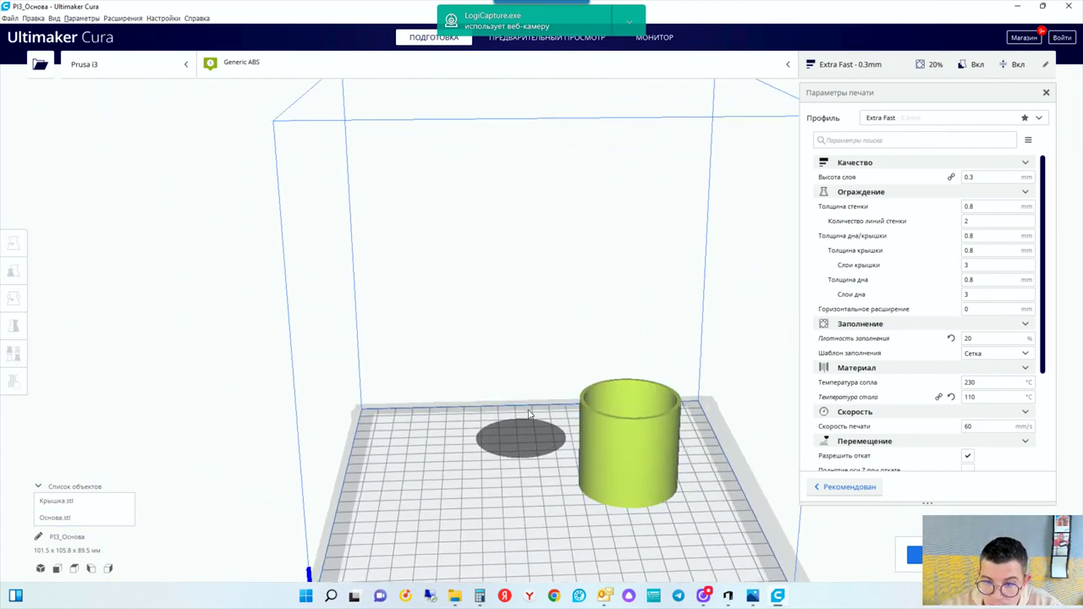
left_click(68, 501)
left_click(80, 518)
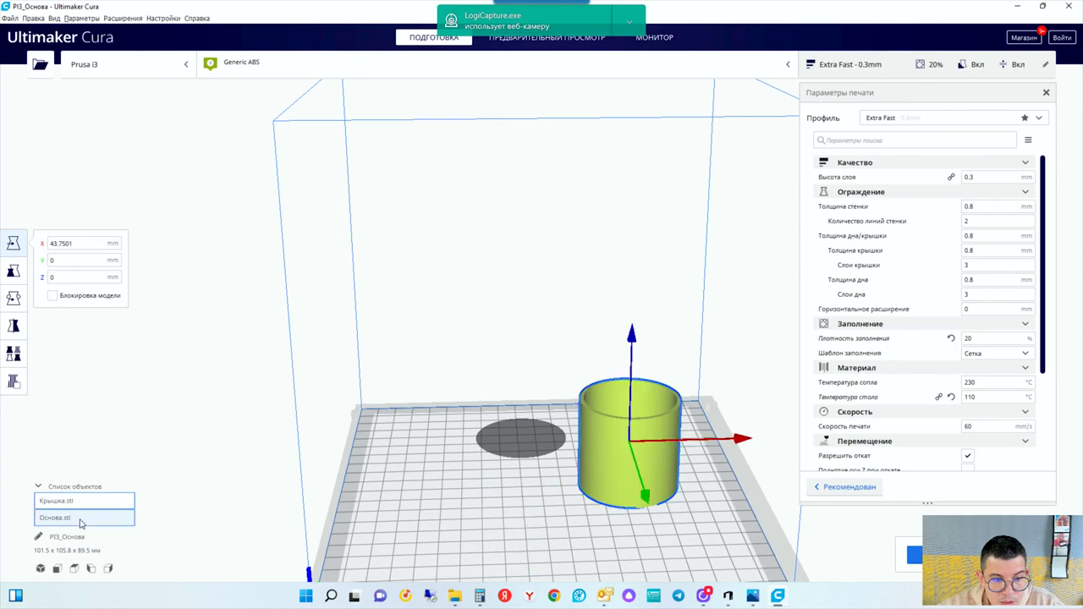
key("ctrl+z")
key("ctrl+z")
key("ctrl+z")
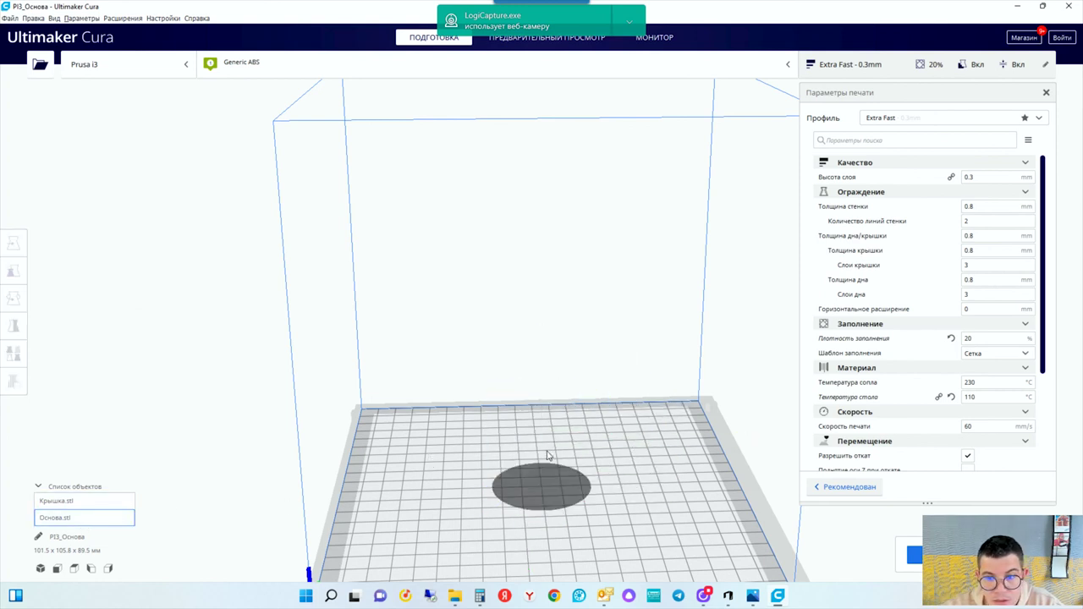
key("ctrl+z")
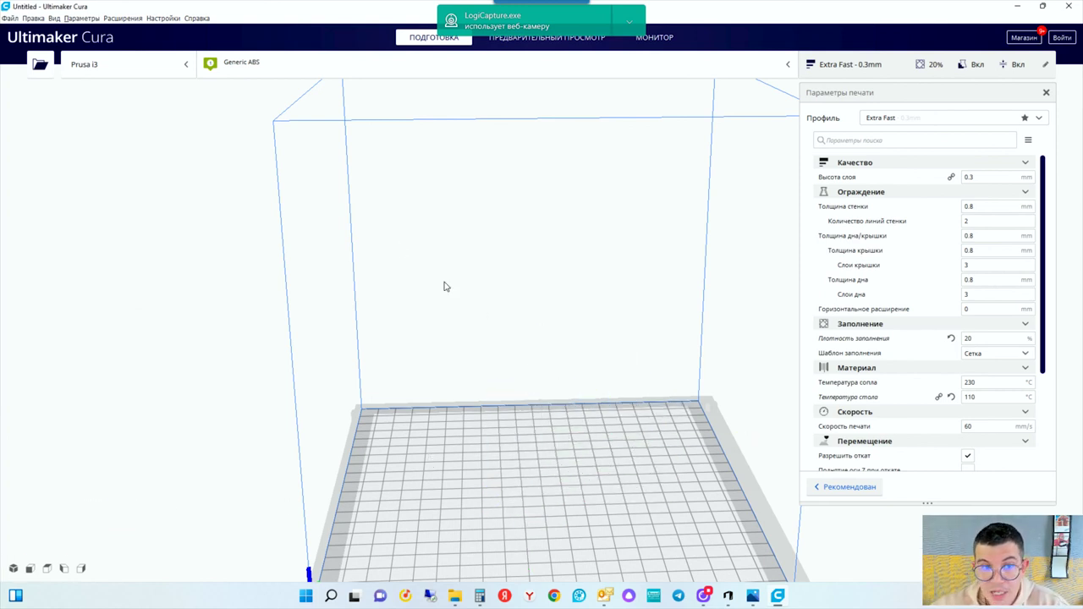
Step: Load Основа.stl, delete the cylinder body from the plate, then reopen the recent Крышка.stl
left_click(40, 64)
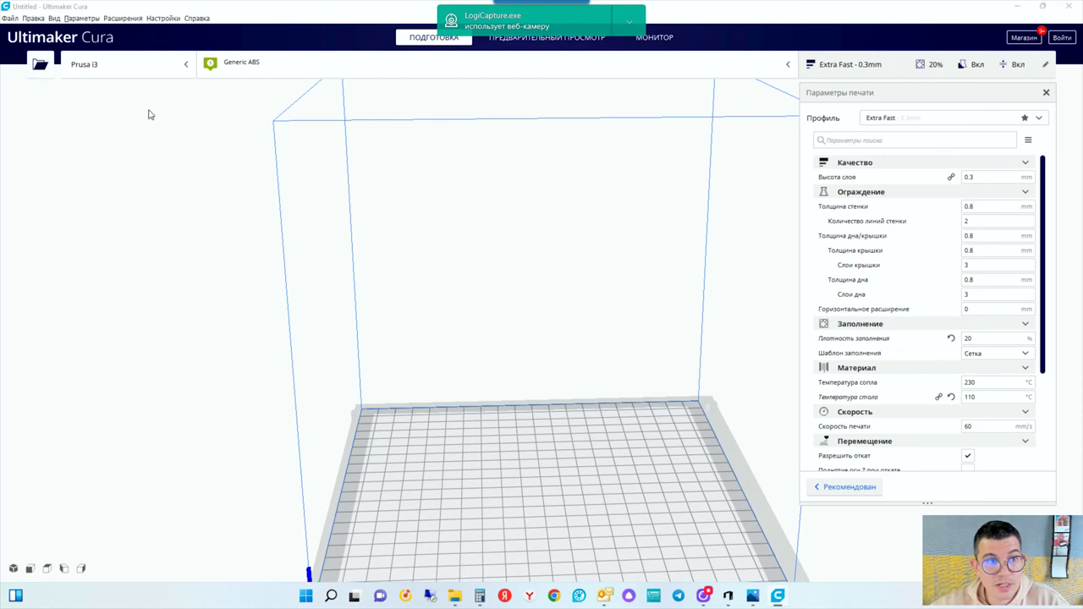
double_click(190, 121)
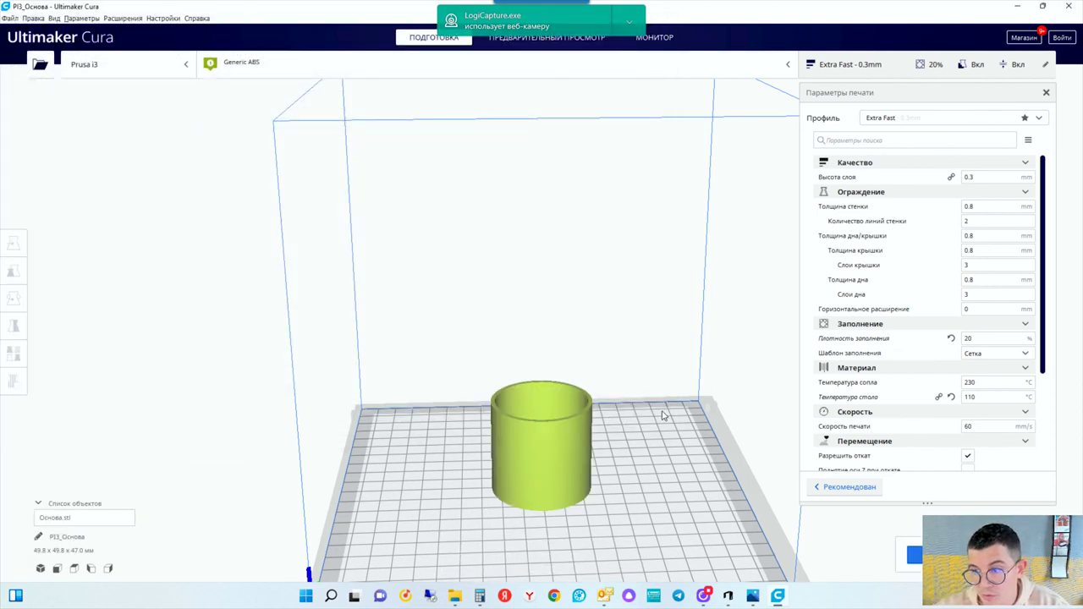
left_click(543, 453)
key("Delete")
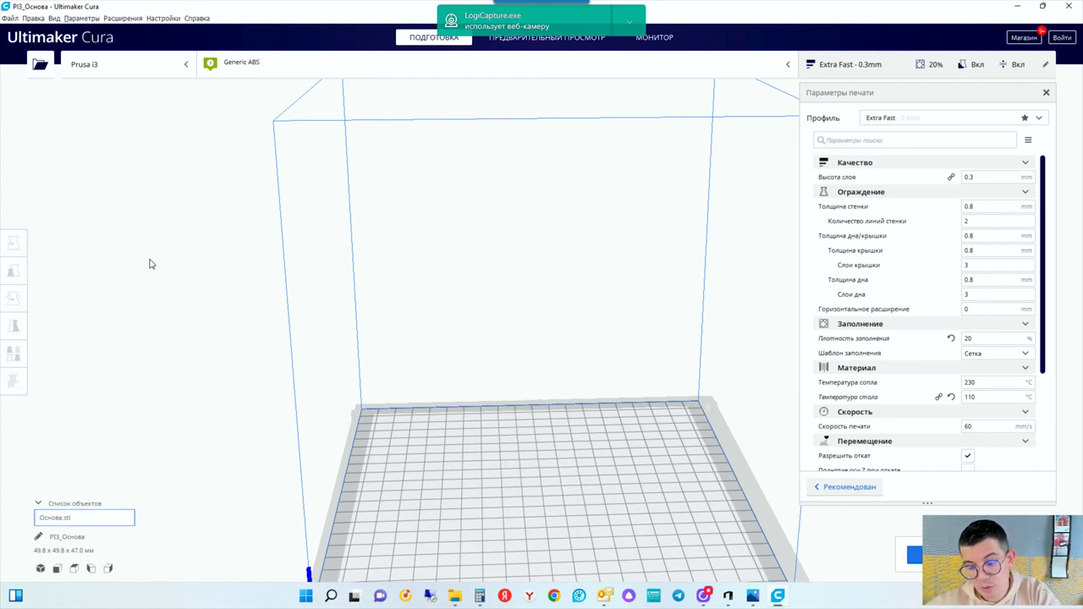
left_click(10, 18)
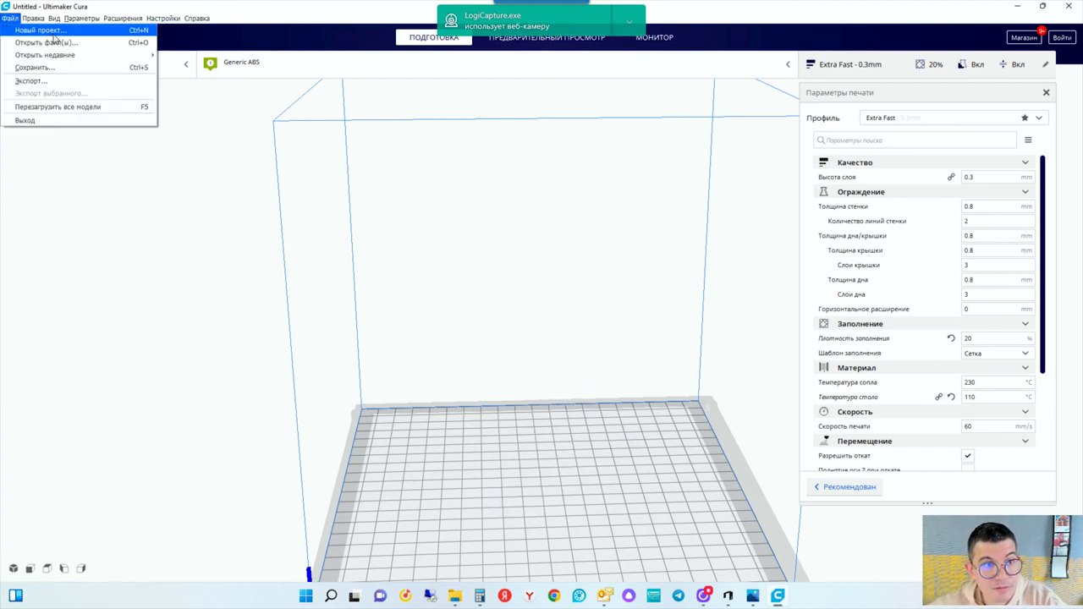
mouse_move(50, 54)
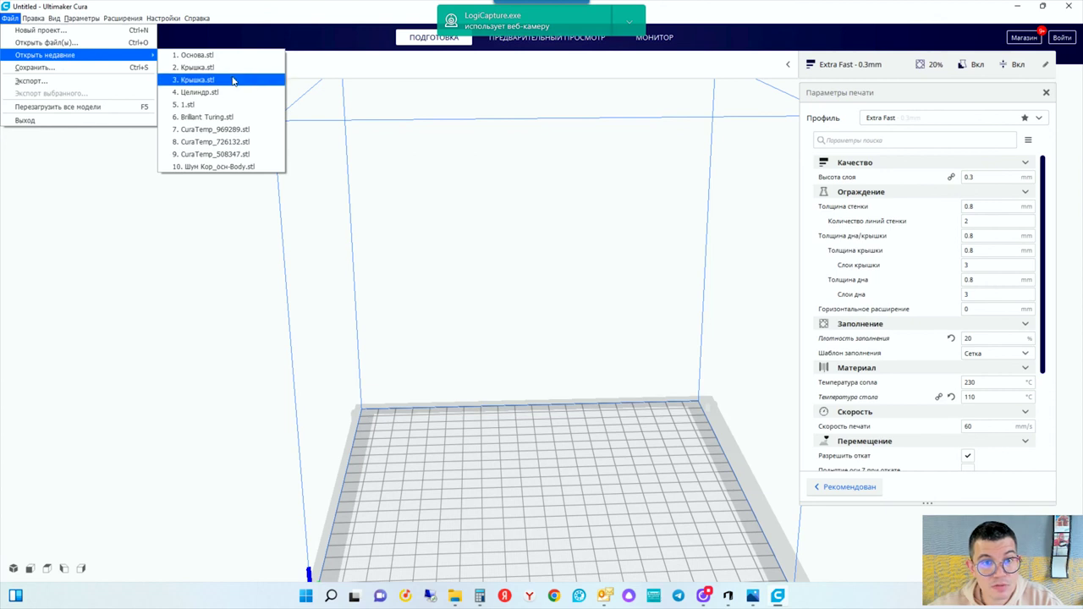
left_click(242, 79)
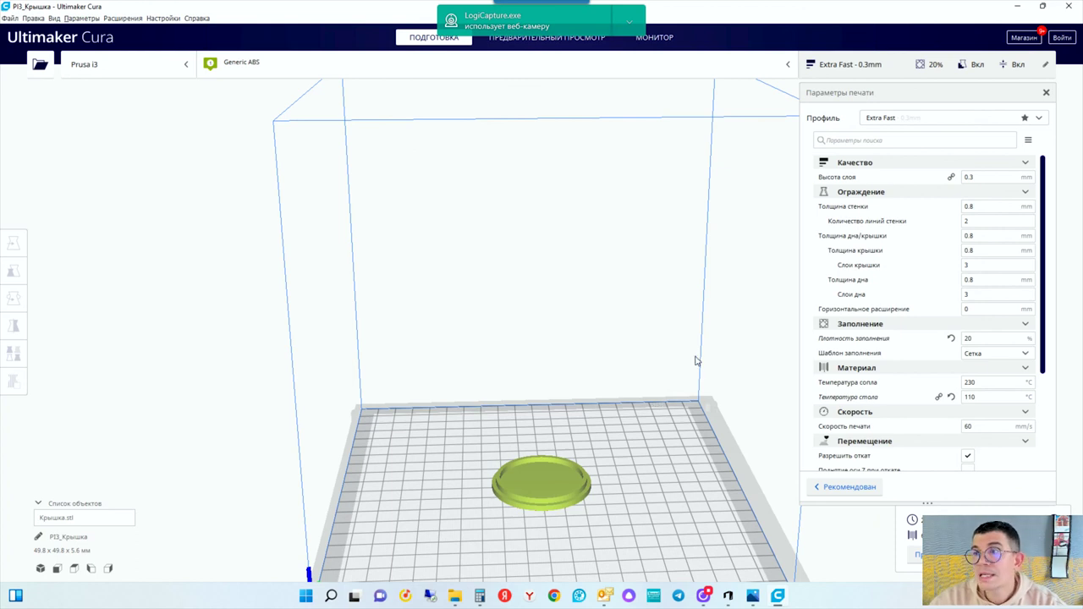
scroll(486, 293, "down", 3)
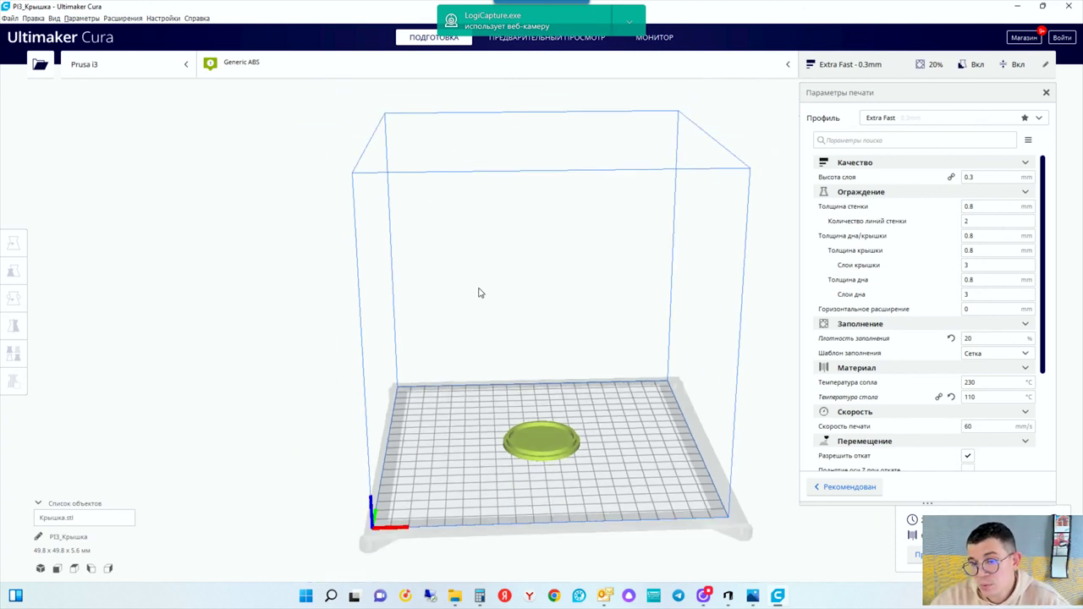